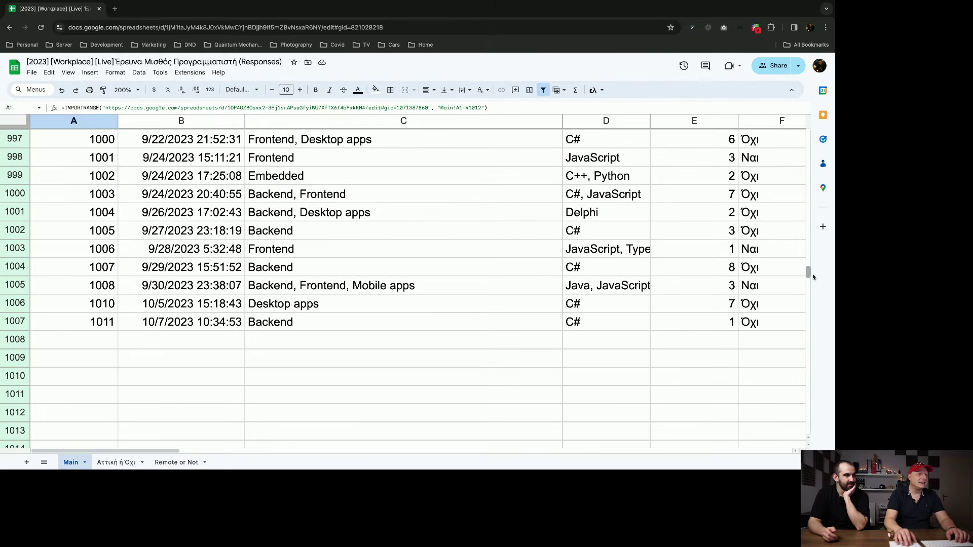
- On the Αττική ή Όχι sheet, start a pivot table from cell A1 using the data range Main!A1:V1007
mouse_move(808, 271)
left_mouse_down()
mouse_move(808, 228)
mouse_move(807, 282)
mouse_move(807, 271)
left_mouse_up()
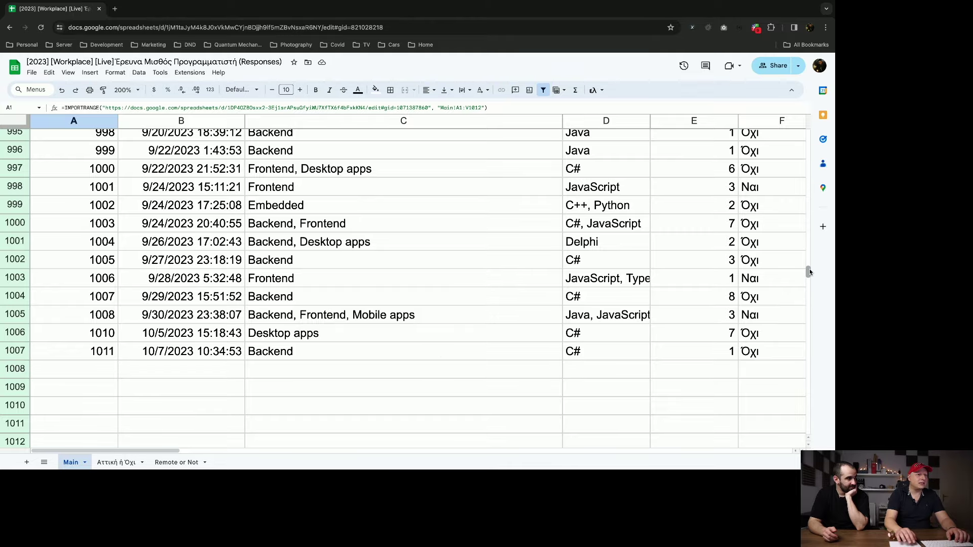
left_click_drag(809, 272, 811, 133)
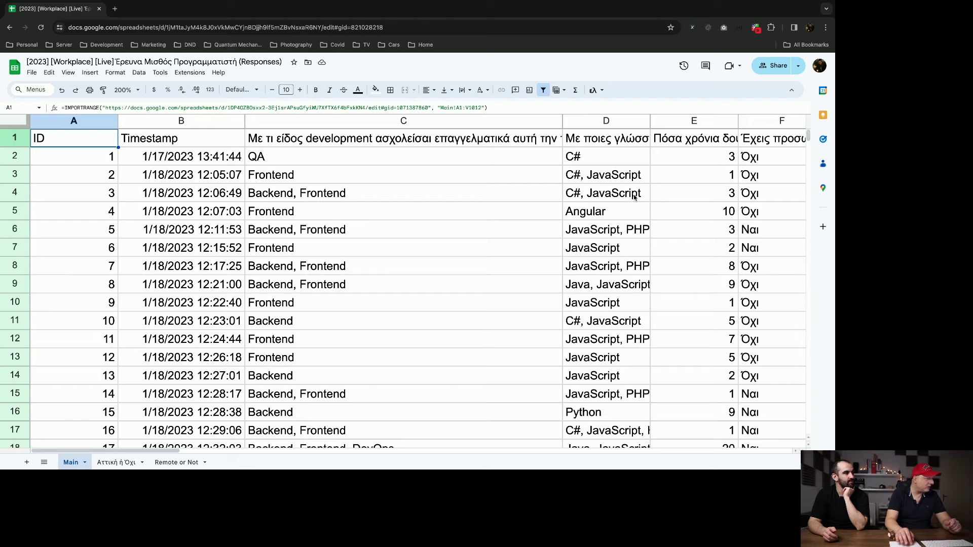
left_click(126, 465)
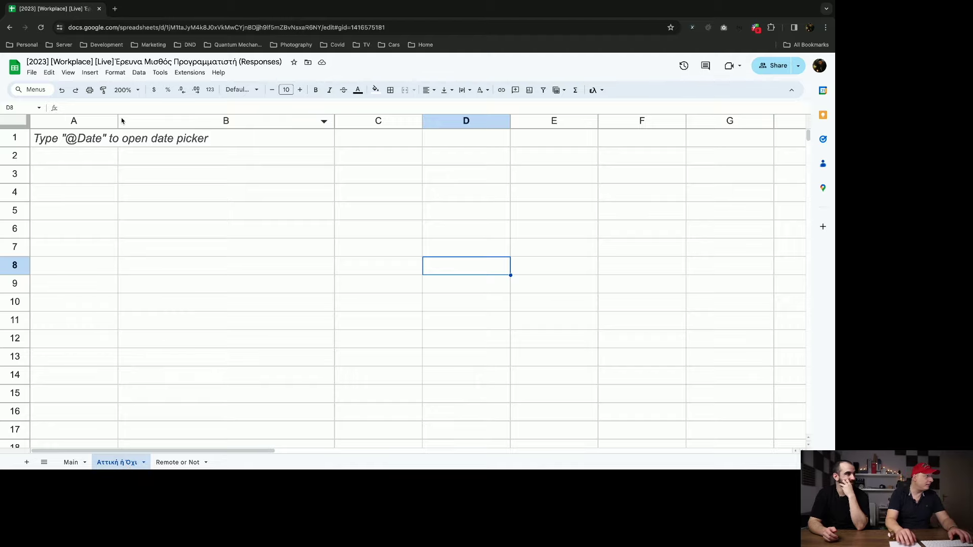
left_click(80, 136)
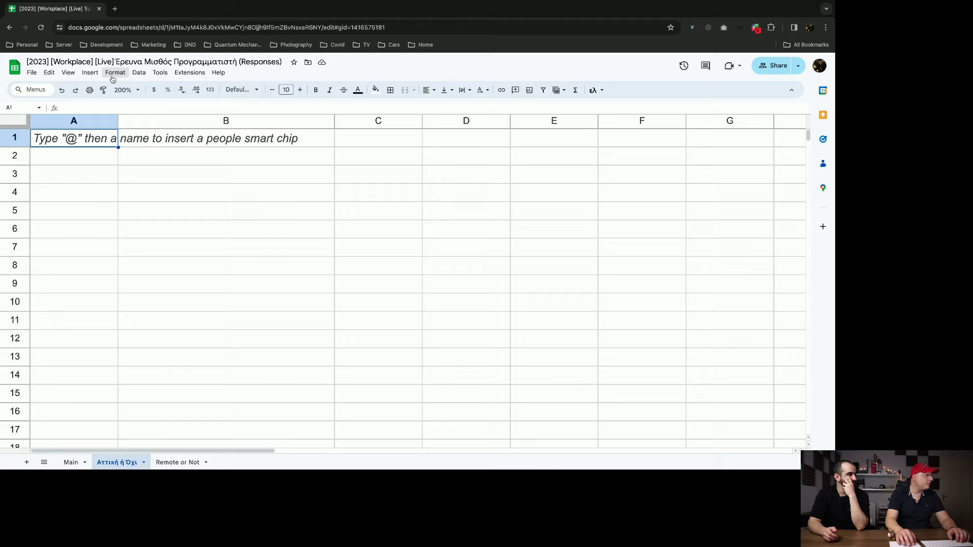
left_click(90, 73)
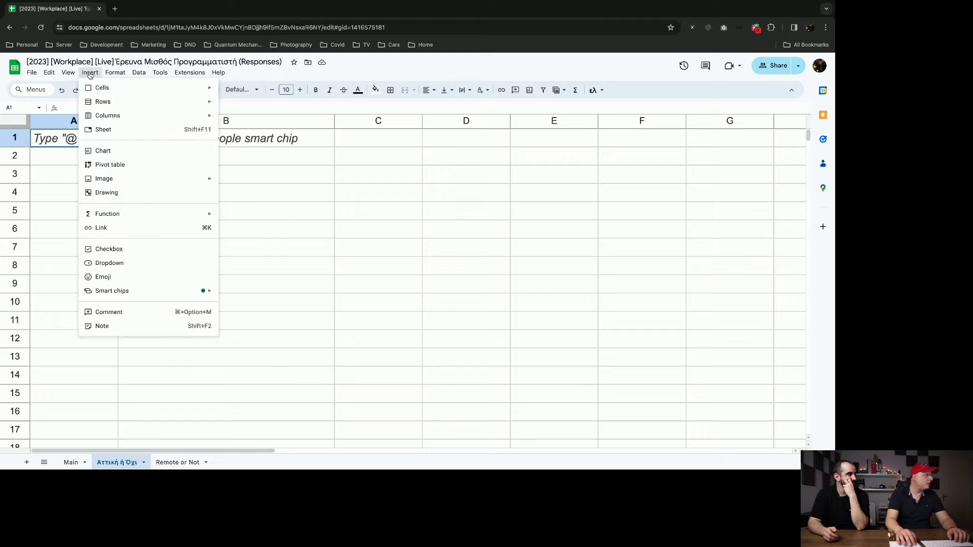
left_click(134, 165)
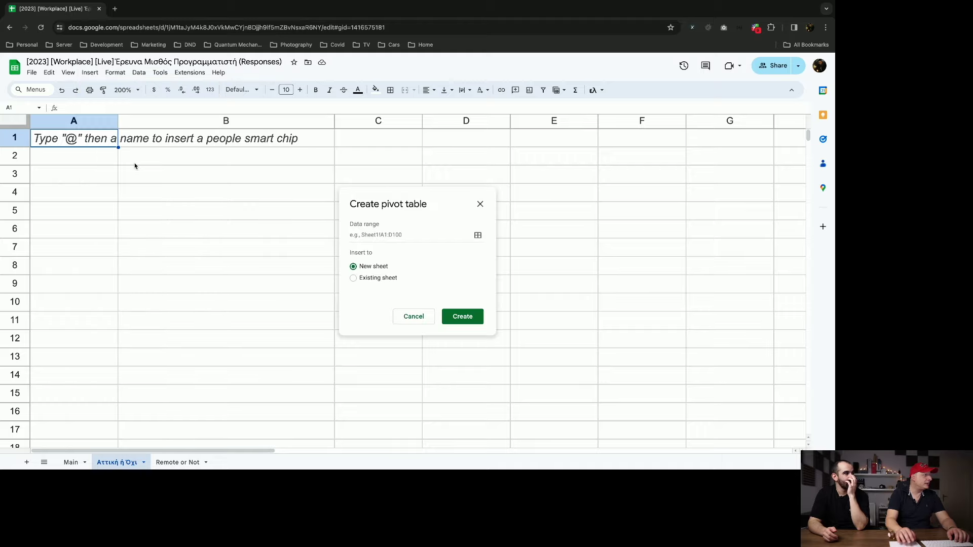
left_click(478, 236)
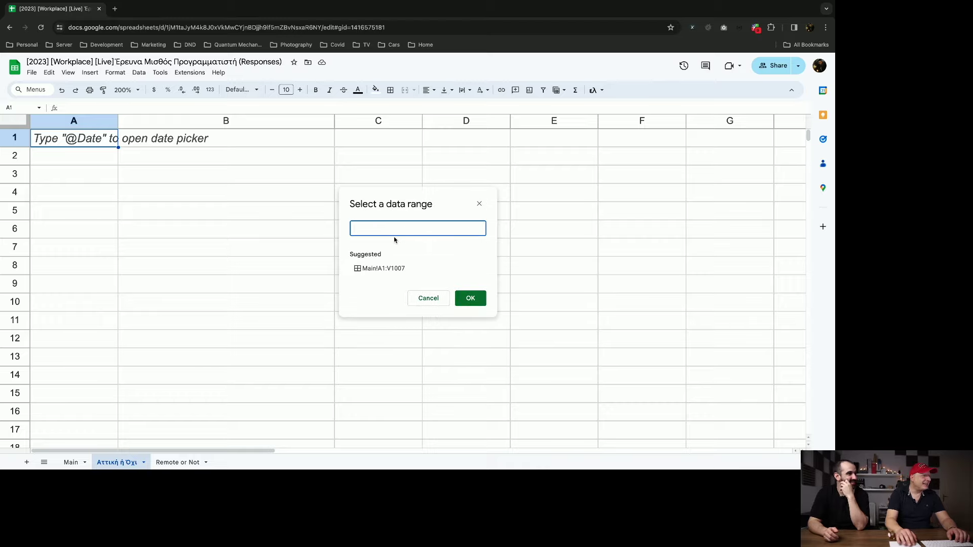
left_click(392, 274)
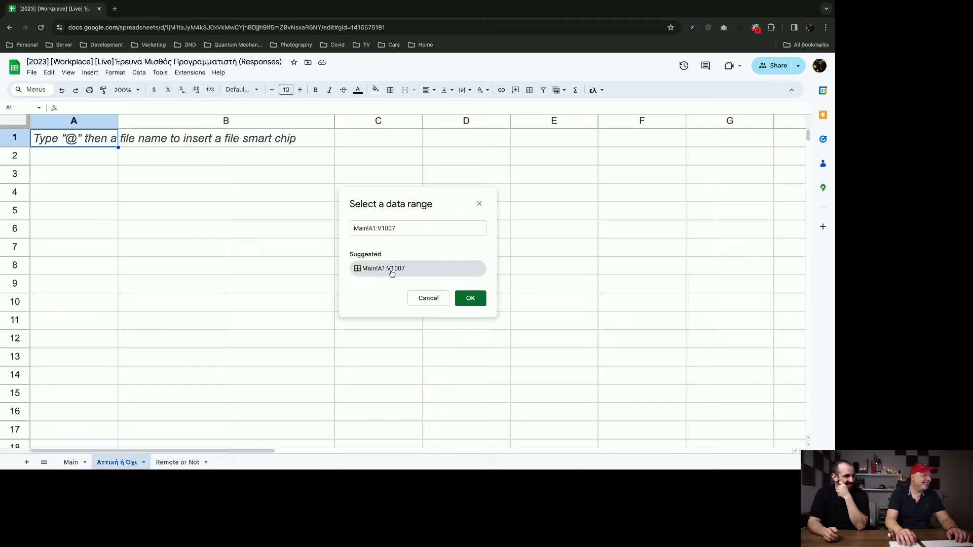
left_click(477, 303)
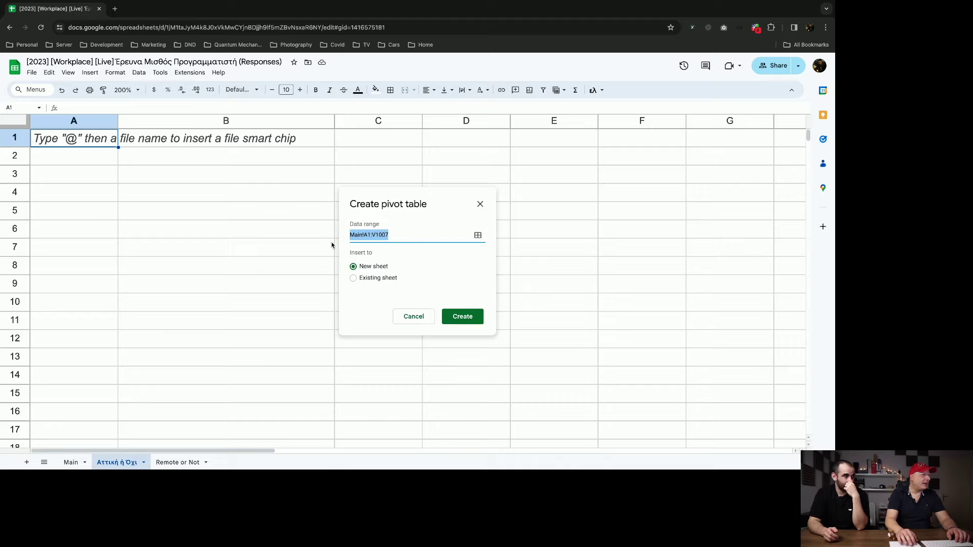
- Create the pivot table in the existing sheet at 'Αττική ή Όχι'!A1
left_click(369, 279)
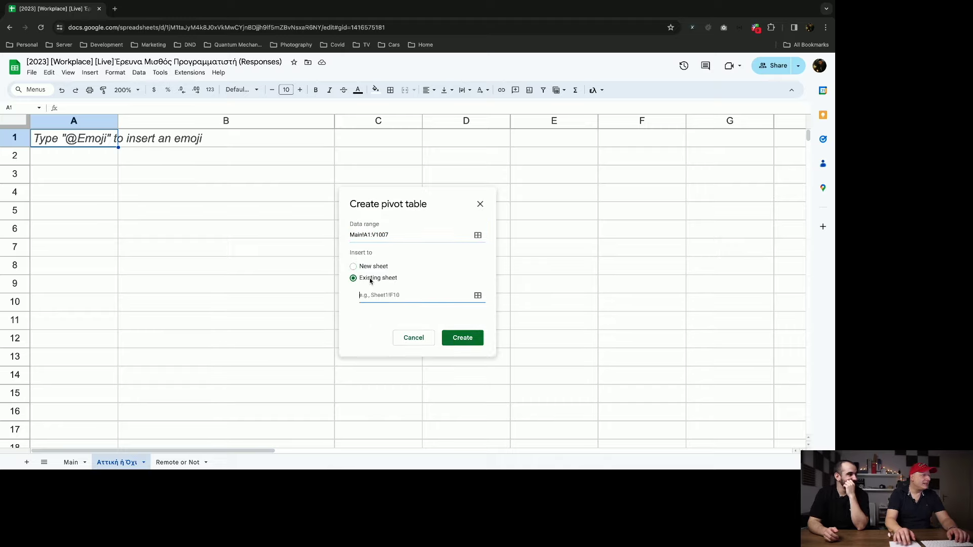
left_click(477, 295)
left_click(469, 263)
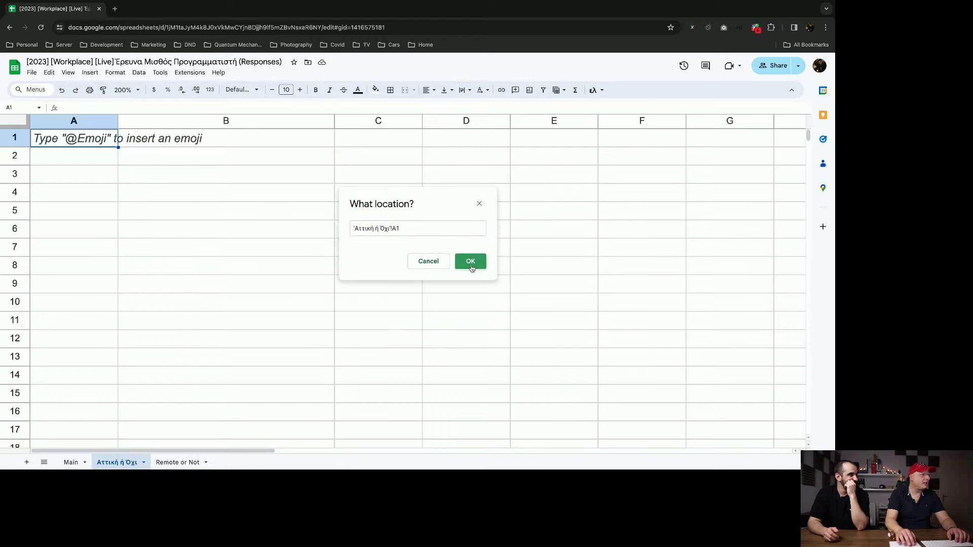
left_click(462, 327)
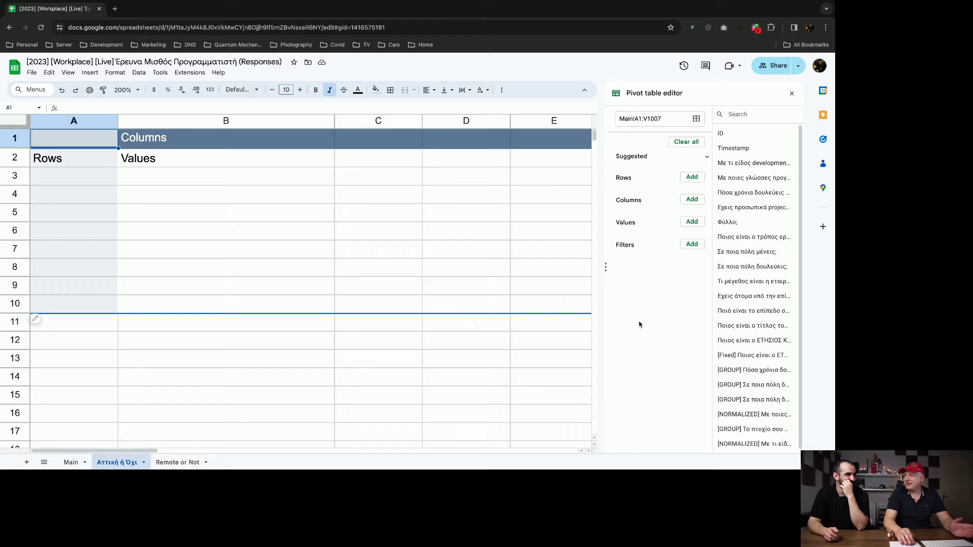
left_click(692, 244)
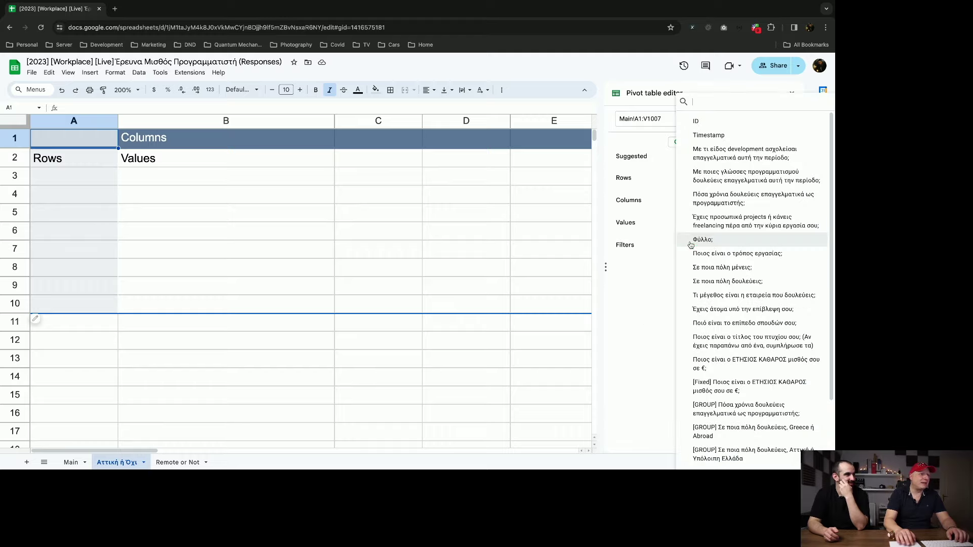
scroll(718, 295, "down", 1)
left_click(637, 303)
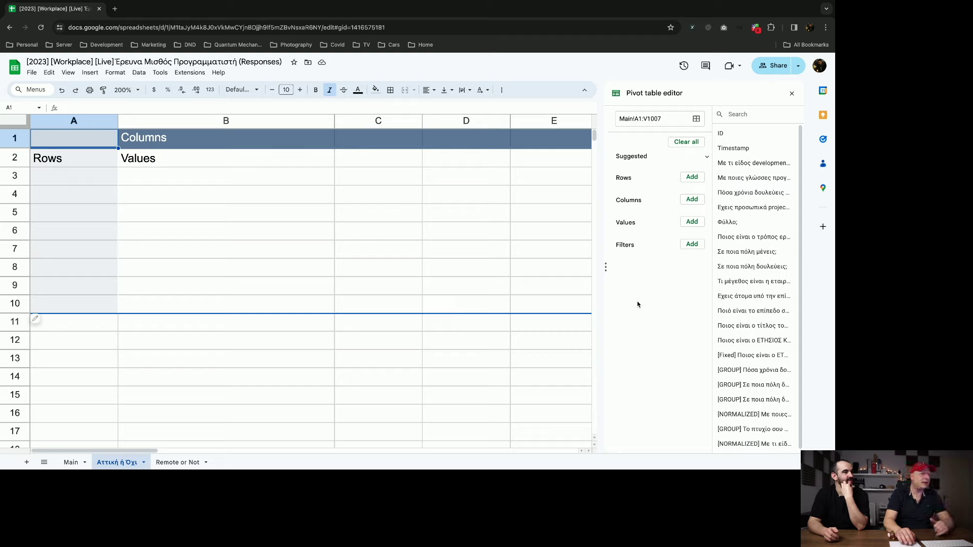
- Group the pivot table's rows by "[GROUP] Σε ποια πόλη δουλεύεις, Αττική ή Υπόλοιπη Ελλάδα"
left_click(691, 178)
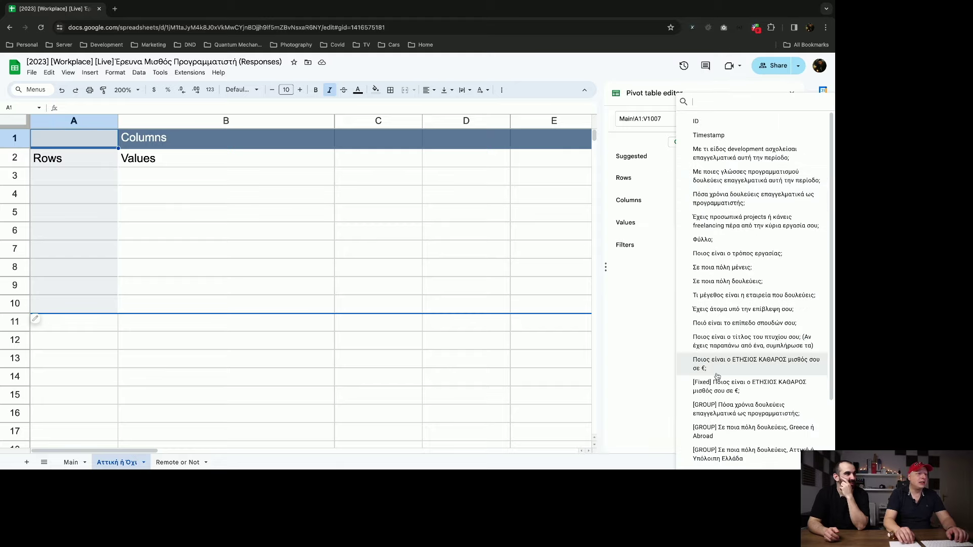
scroll(718, 376, "down", 3)
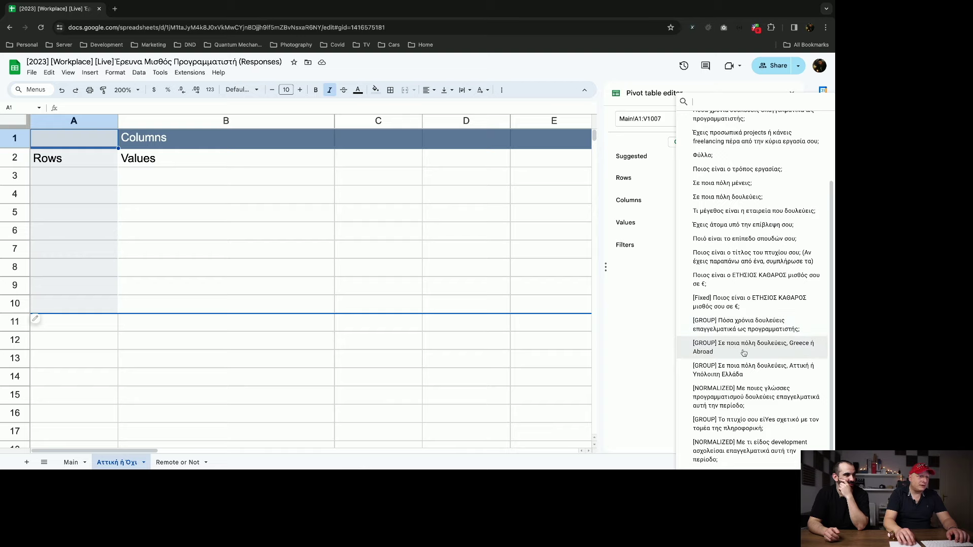
left_click(727, 375)
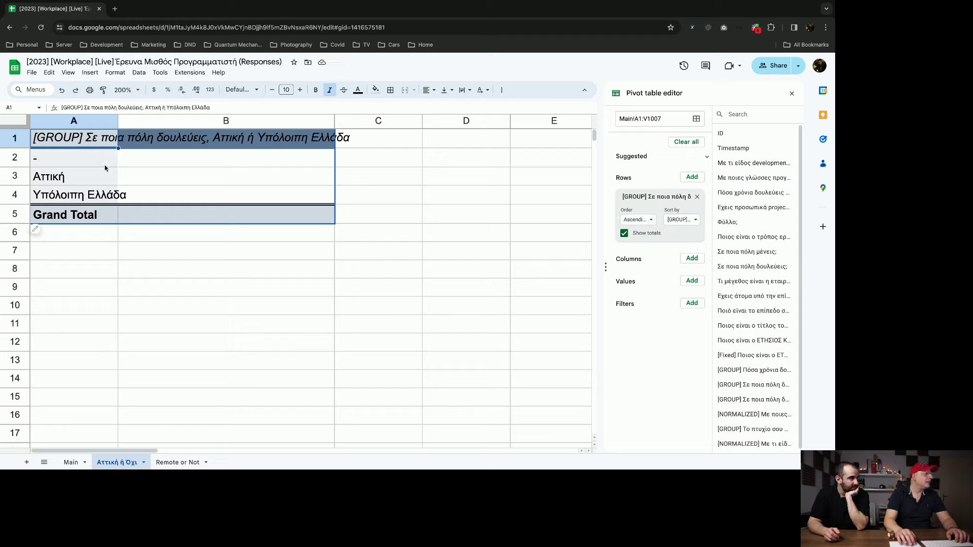
- Try "Ποιος είναι ο τρόπος εργασίας;" and ID in turn as the pivot table's column field, removing each one
left_click_drag(687, 231, 692, 263)
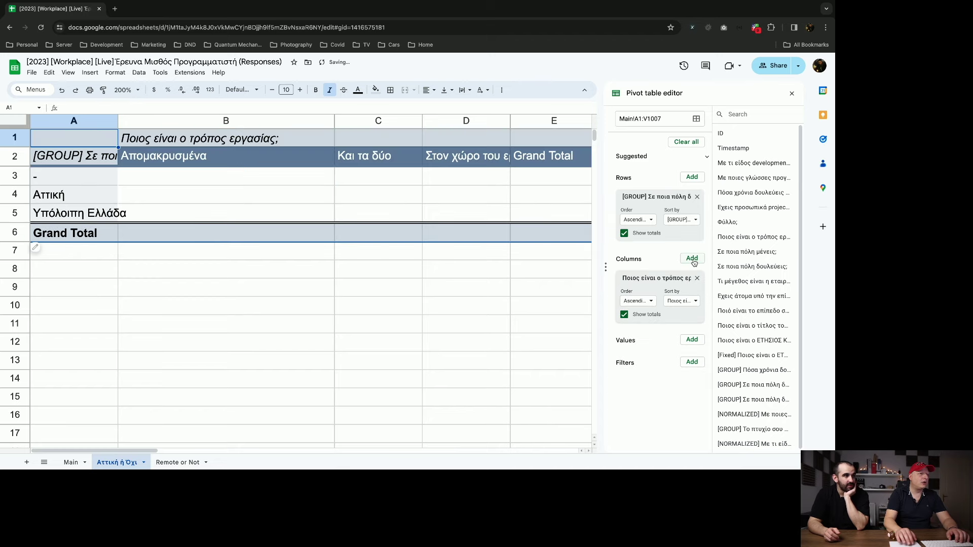
left_click(697, 278)
left_click(691, 258)
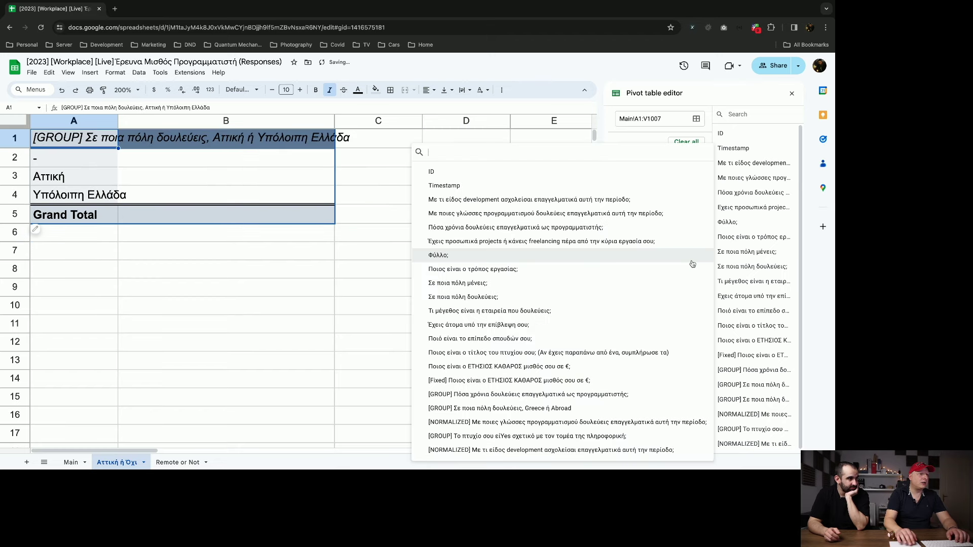
left_click(484, 171)
left_click(649, 302)
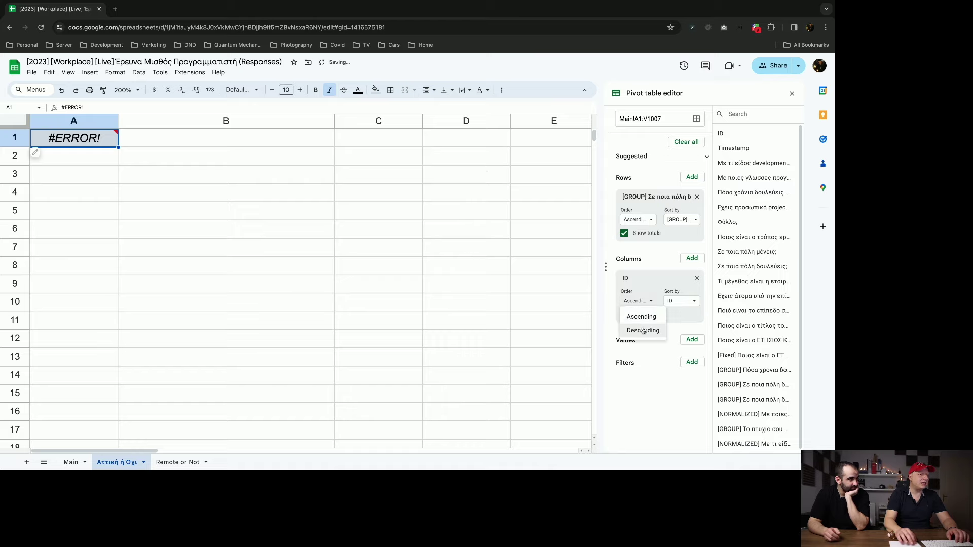
left_click(655, 288)
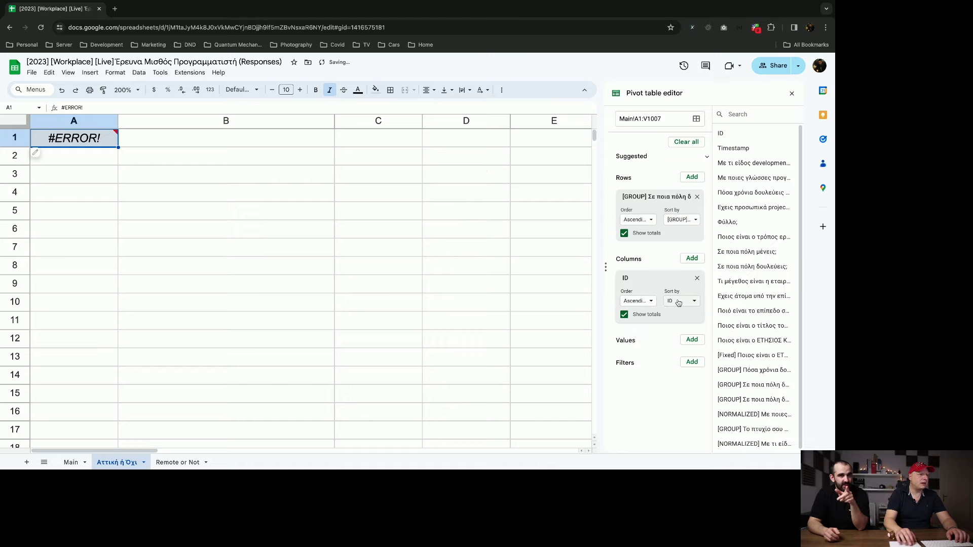
left_click(697, 278)
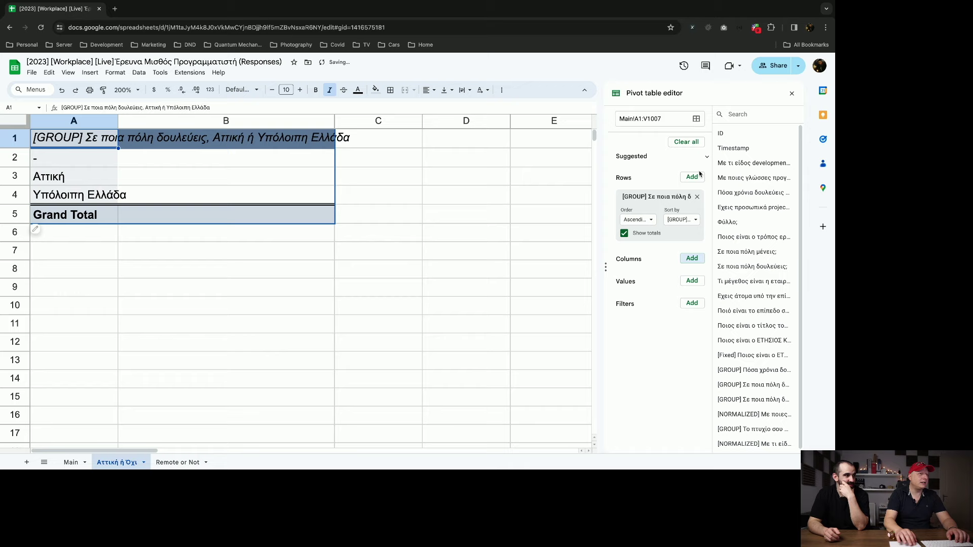
- Try ID as a second row grouping in the pivot table and remove it
left_click(691, 258)
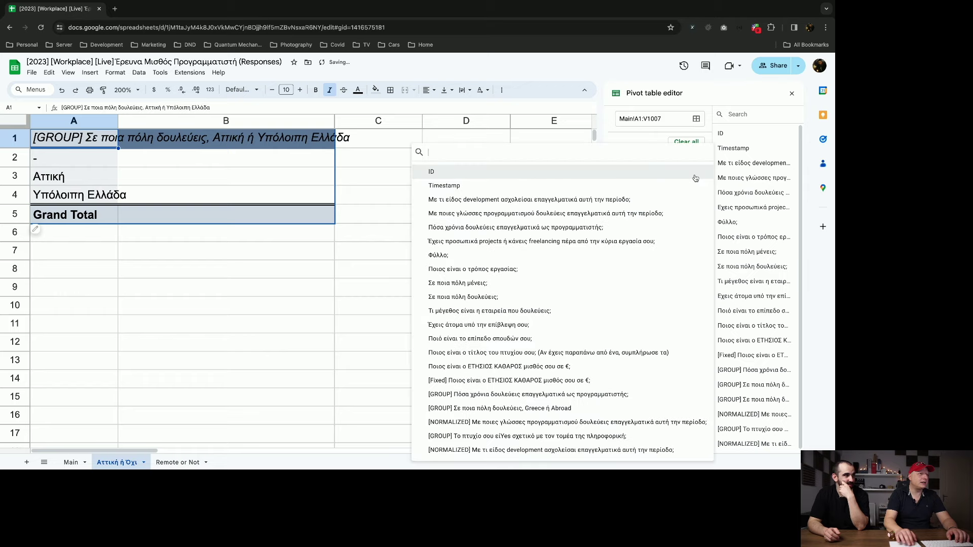
left_click(509, 171)
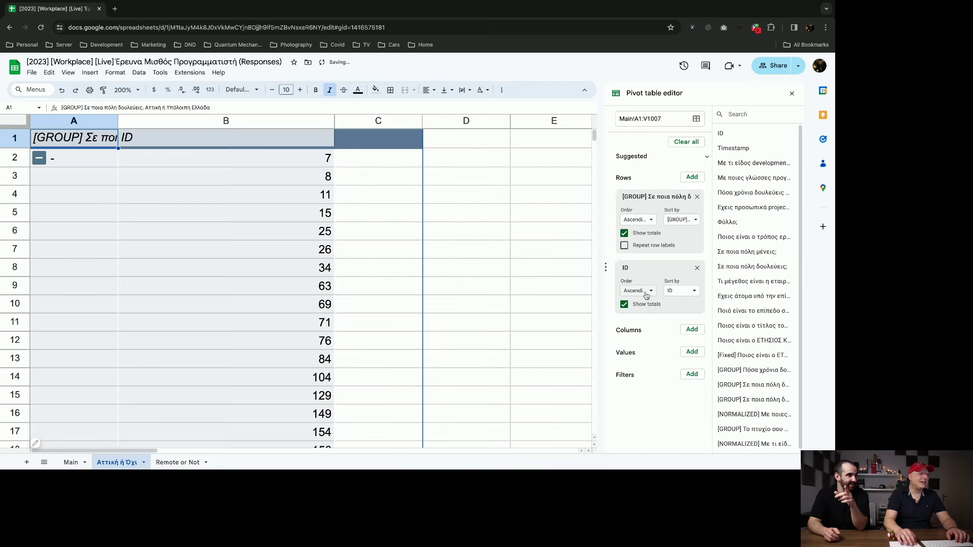
left_click(645, 296)
left_click(645, 296)
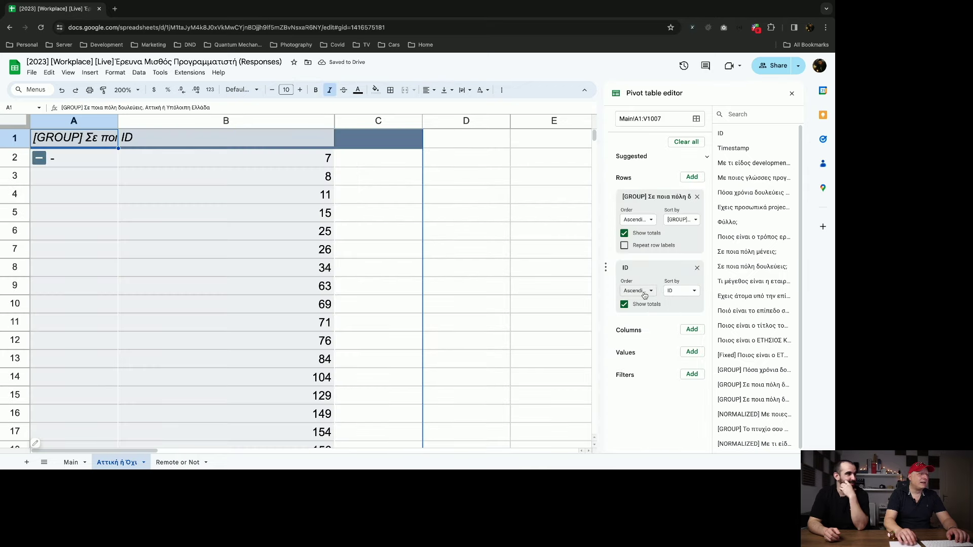
left_click(697, 268)
- Add ID as the pivot table's value field and summarize it by COUNT
left_click(692, 282)
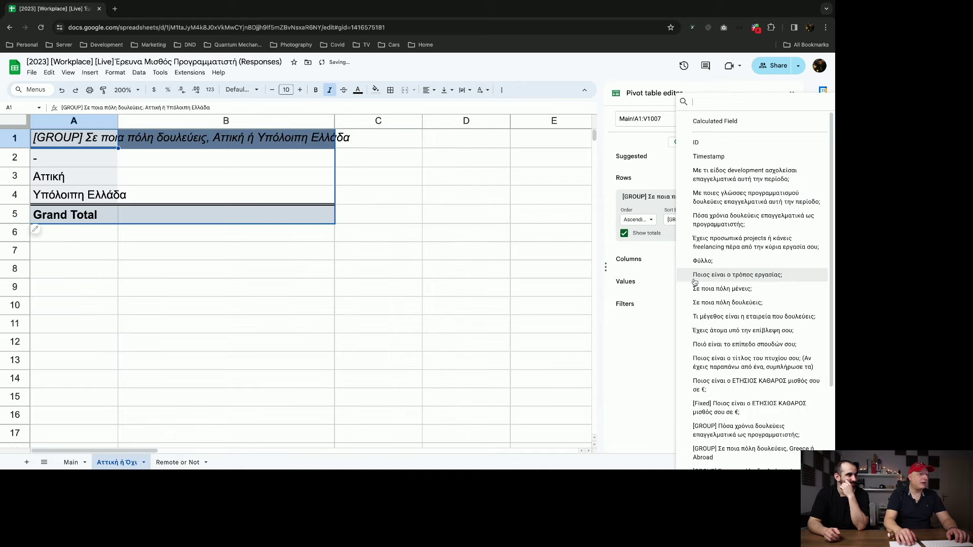
left_click(699, 143)
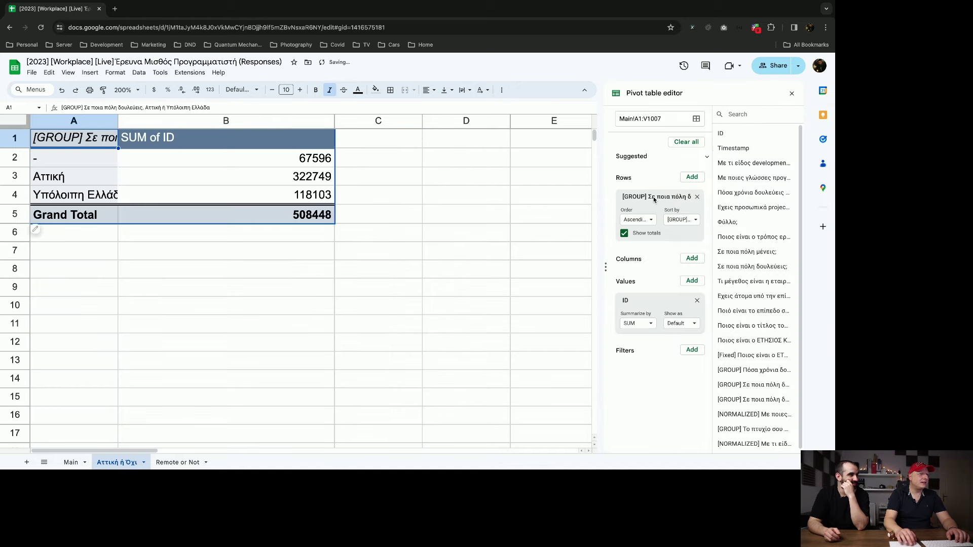
left_click(639, 323)
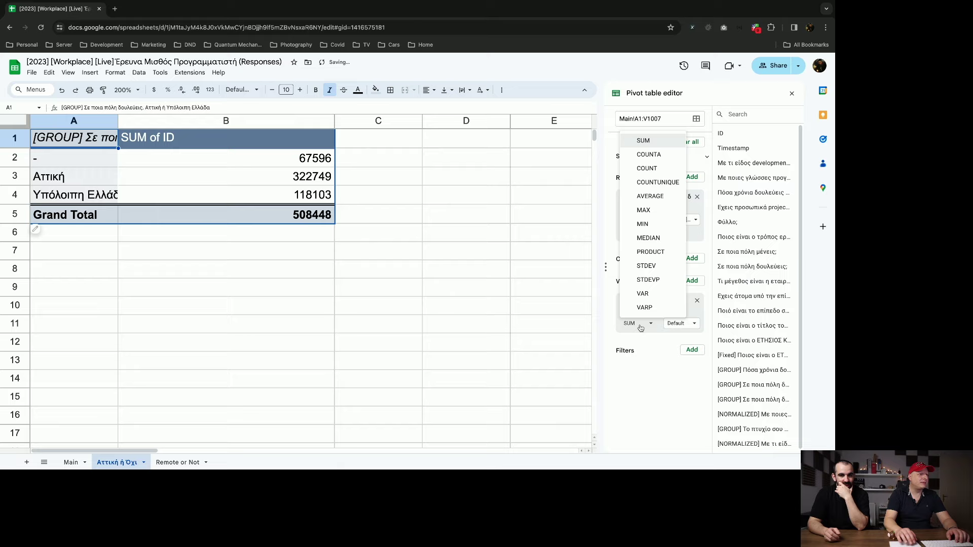
left_click(657, 169)
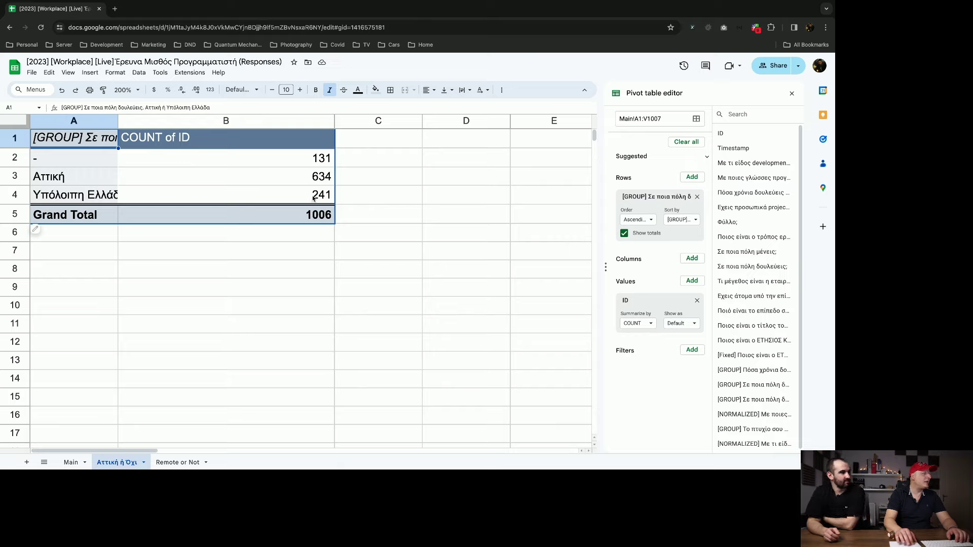
left_click(321, 158)
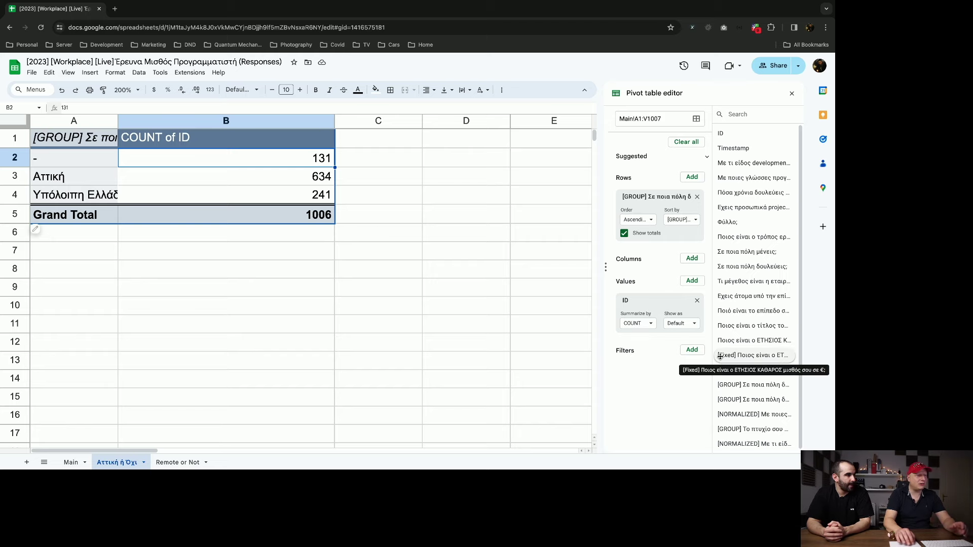
- Filter the pivot table by "[GROUP] Σε ποια πόλη δουλεύεις, Greece ή Abroad" to include only Ελλάδα
left_click(692, 350)
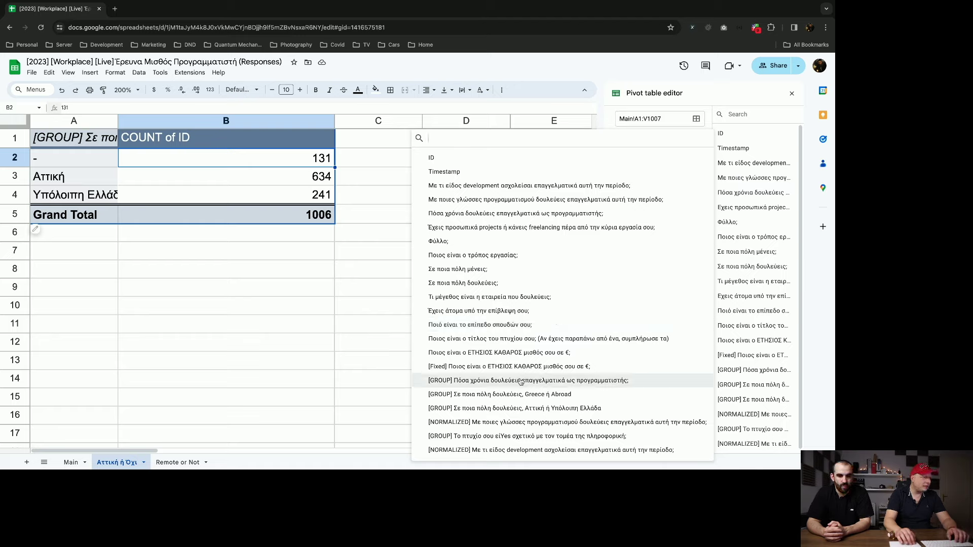
left_click(514, 394)
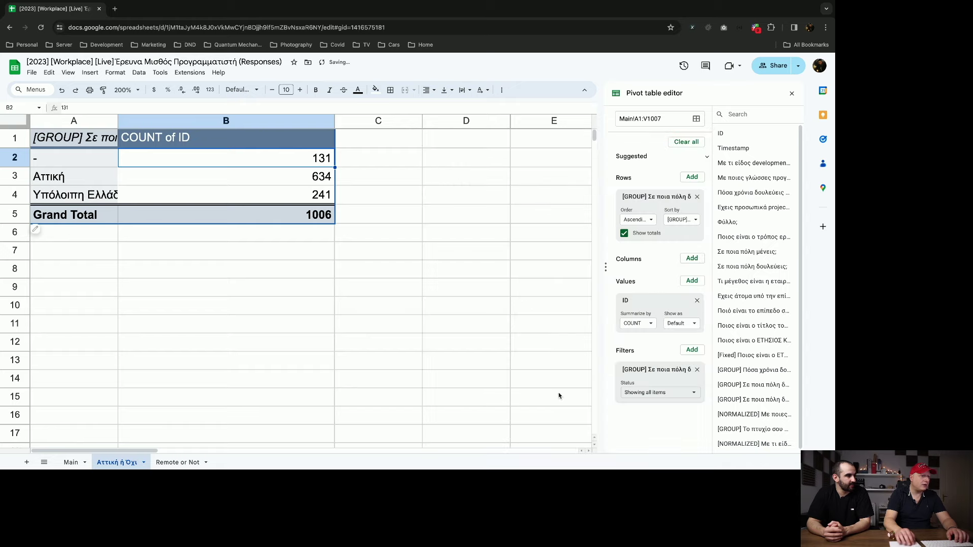
left_click(656, 394)
left_click(655, 398)
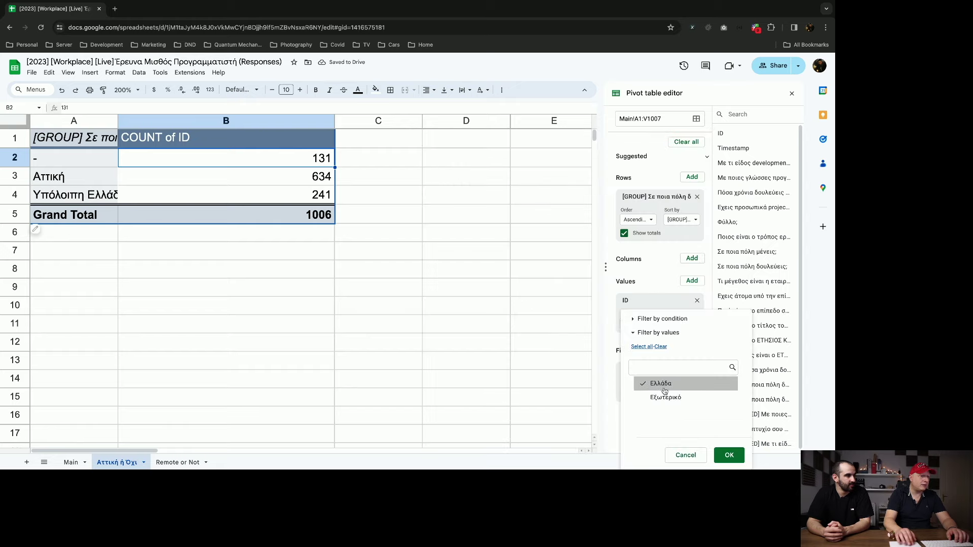
left_click(732, 454)
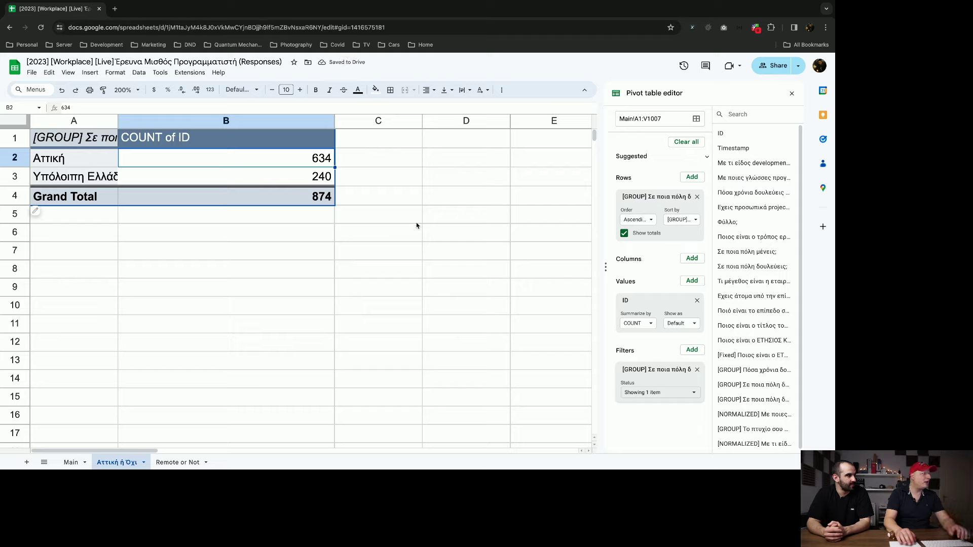
- Add "[Fixed] Ποιος είναι ο ΕΤΗΣΙΟΣ ΚΑΘΑΡΟΣ μισθός σου σε €;" as a pivot table value summarized by AVERAGE
left_click(687, 282)
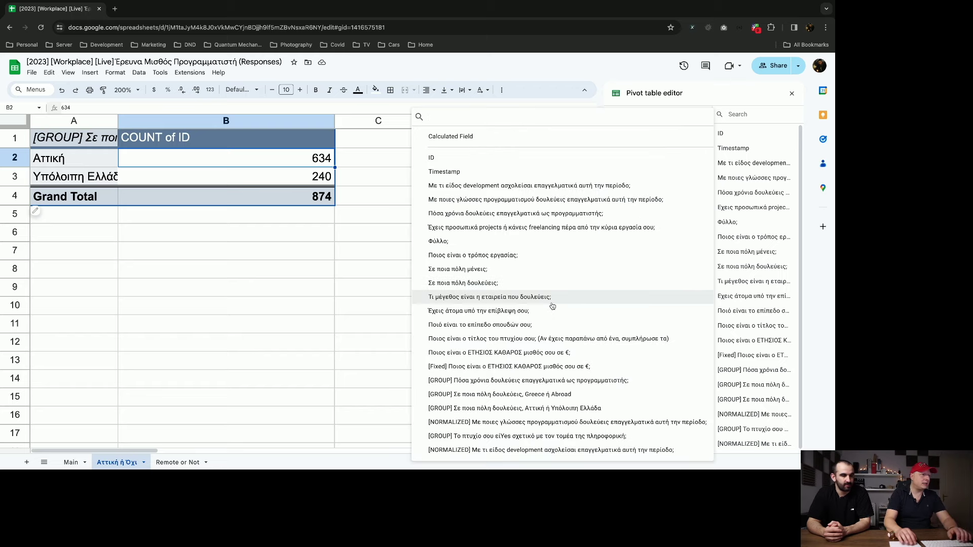
left_click(533, 366)
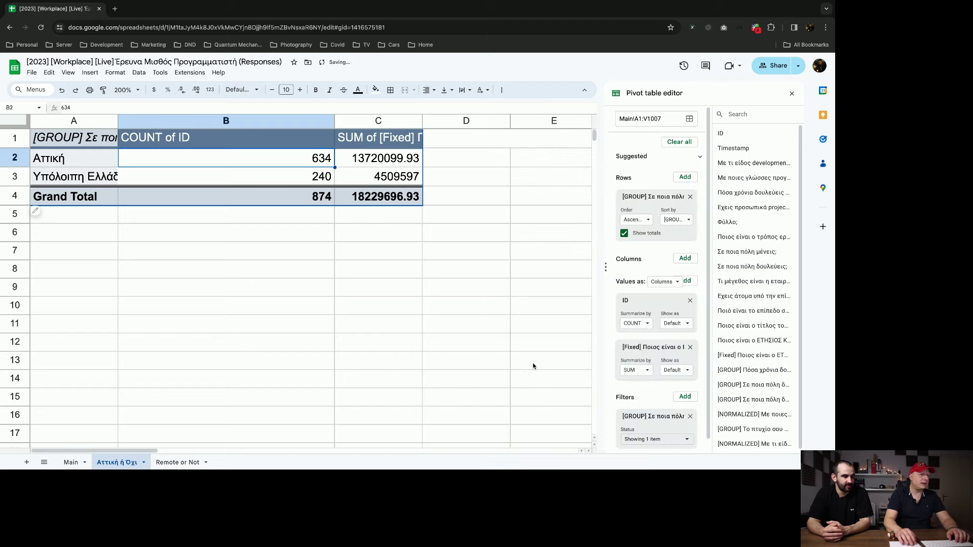
left_click(639, 370)
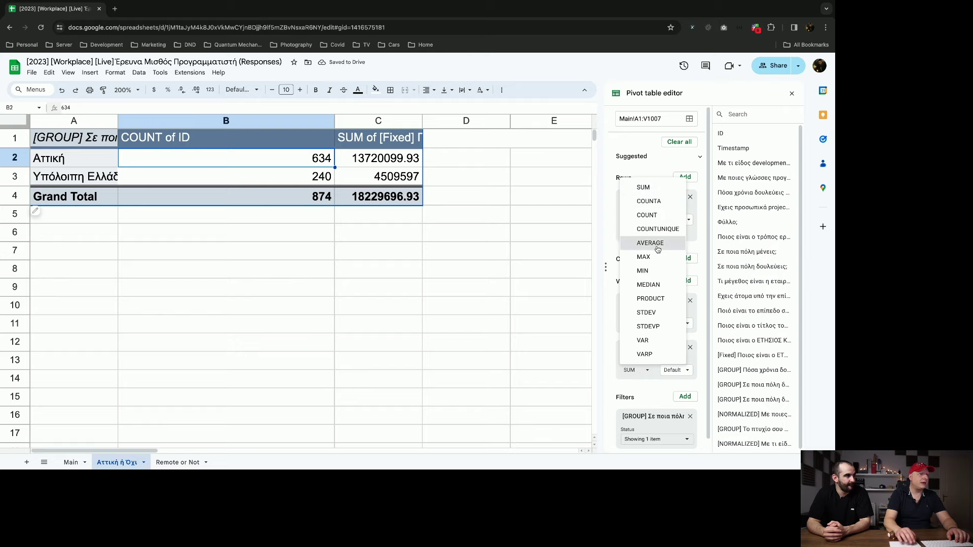
left_click(650, 243)
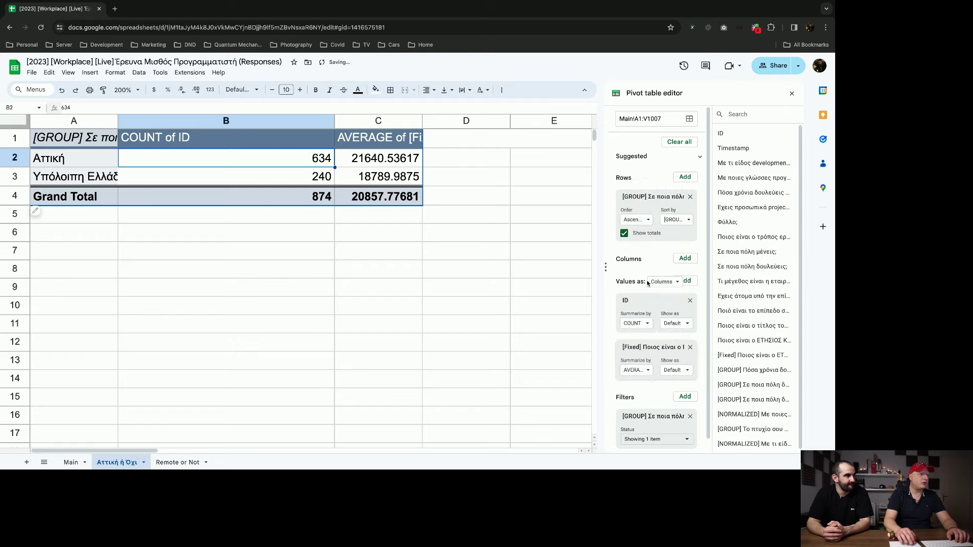
- Add "[Fixed] Ποιος είναι ο ΕΤΗΣΙΟΣ ΚΑΘΑΡΟΣ μισθός σου σε €;" again as a pivot table value, summarized by MEDIAN
left_click(690, 281)
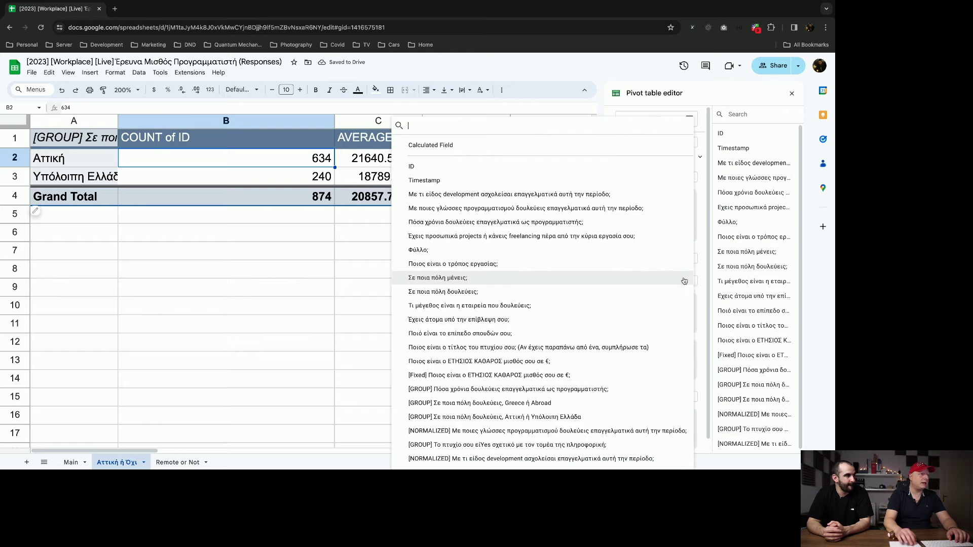
left_click(535, 379)
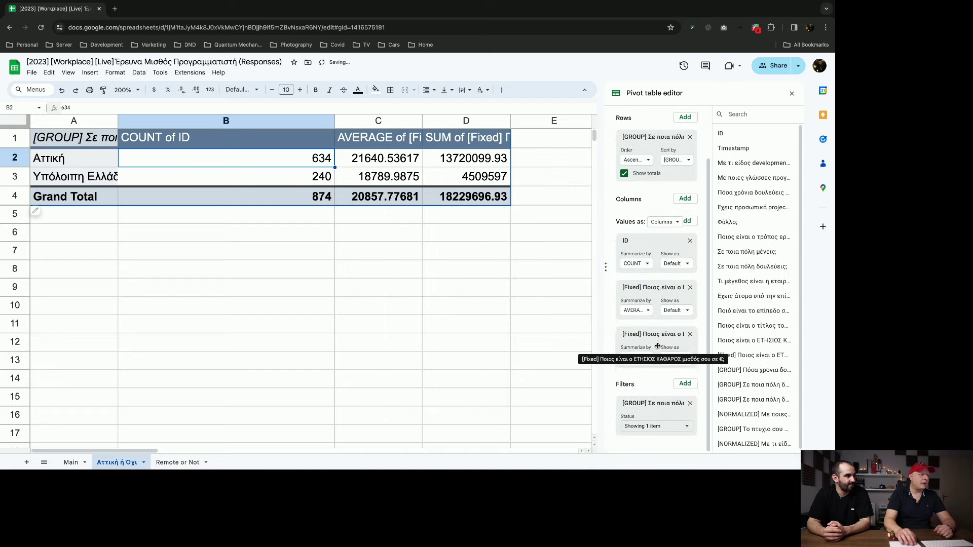
left_click(643, 358)
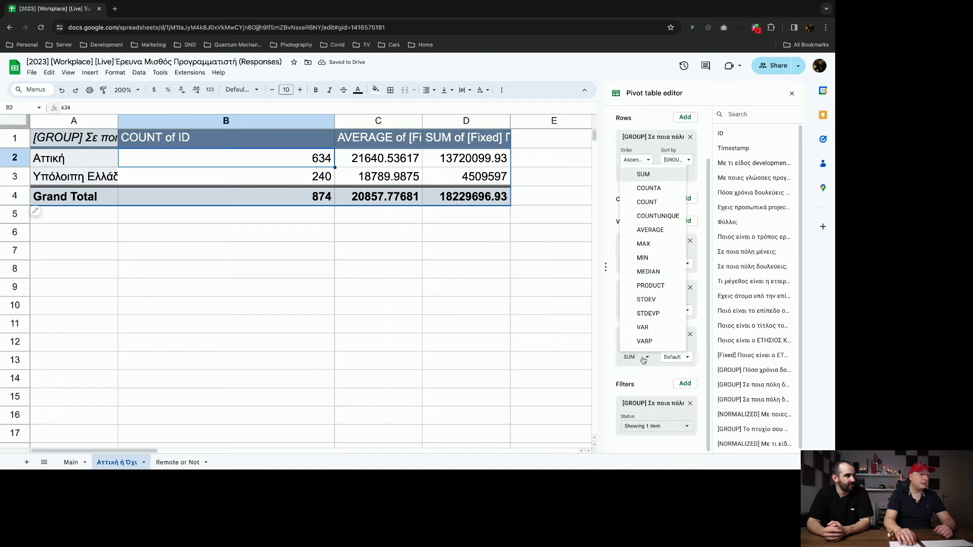
left_click(650, 271)
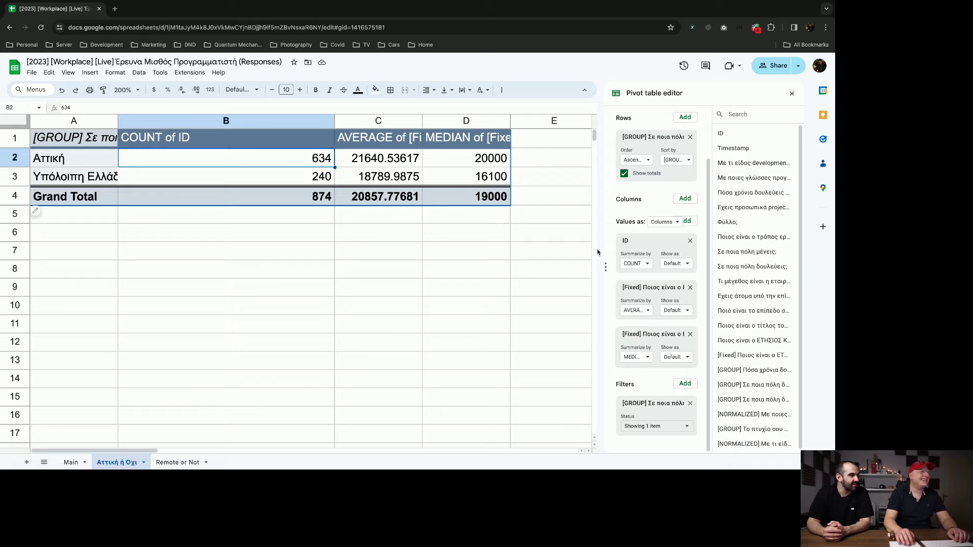
- Enter the formula =round(c2/14) in cell F2 to compute the average salary per month for Αττική
scroll(503, 192, "right", 2)
scroll(503, 192, "right", 2)
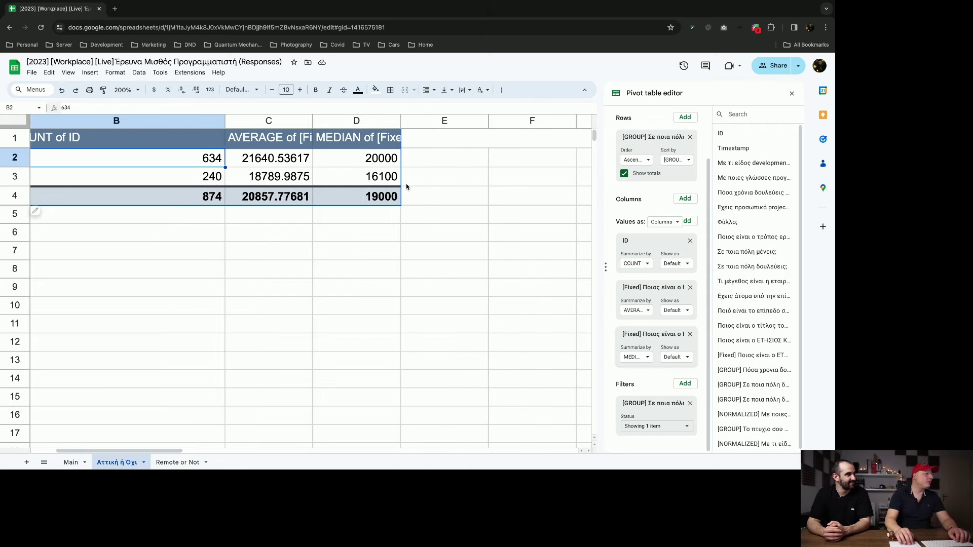
scroll(405, 185, "left", 1)
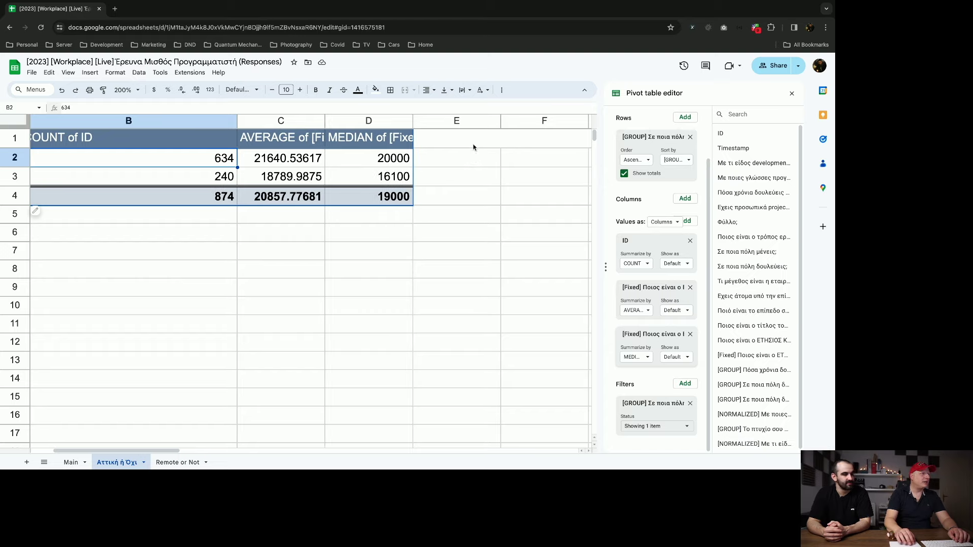
scroll(484, 143, "right", 2)
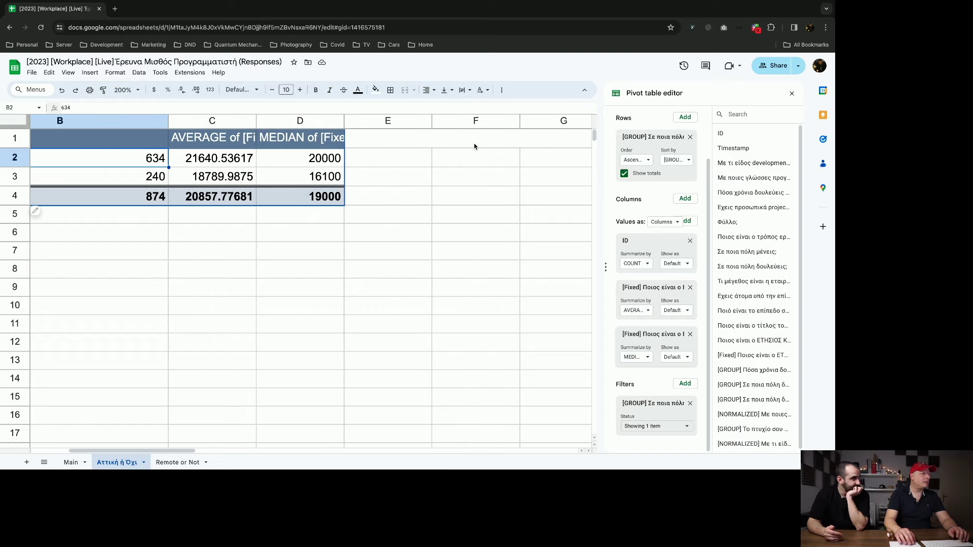
left_click(473, 143)
left_click(468, 157)
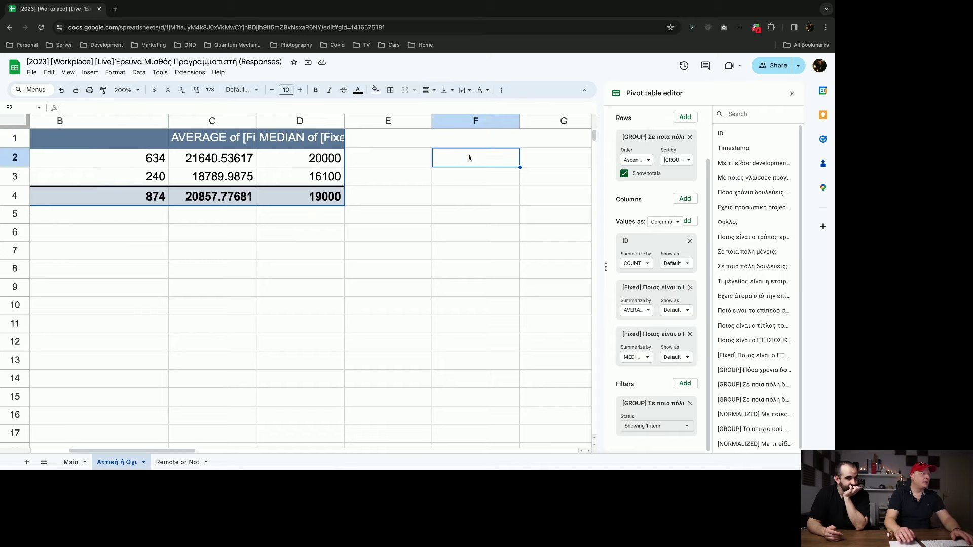
type("=")
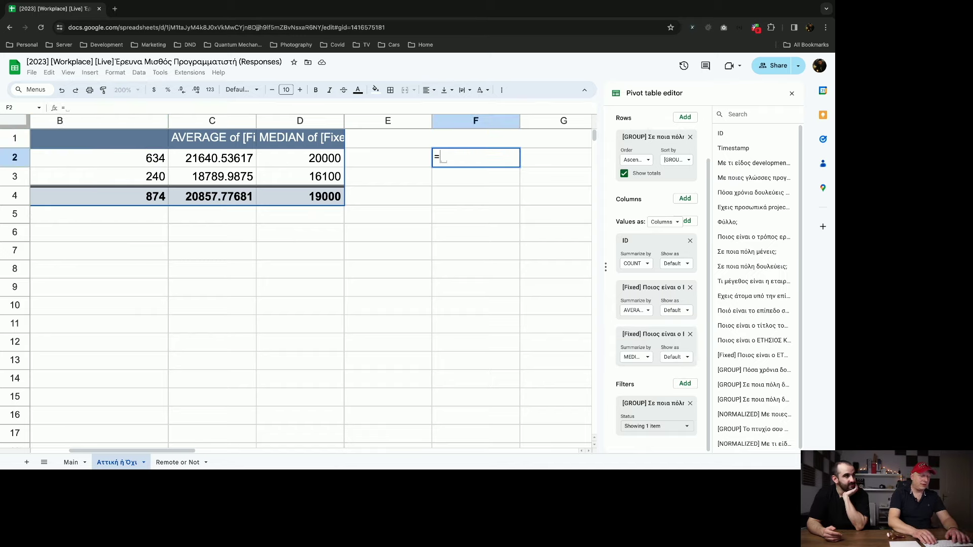
type("round(")
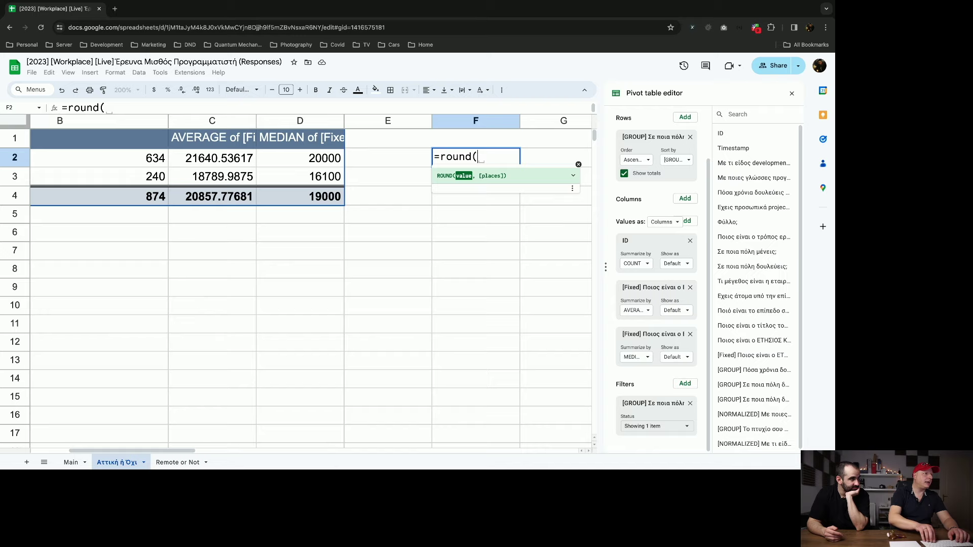
type("c2/")
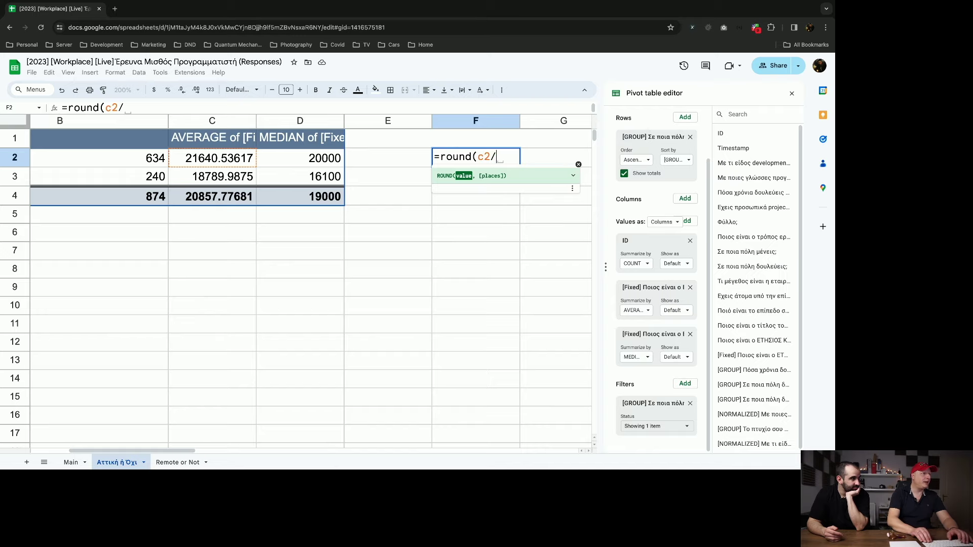
type("14")
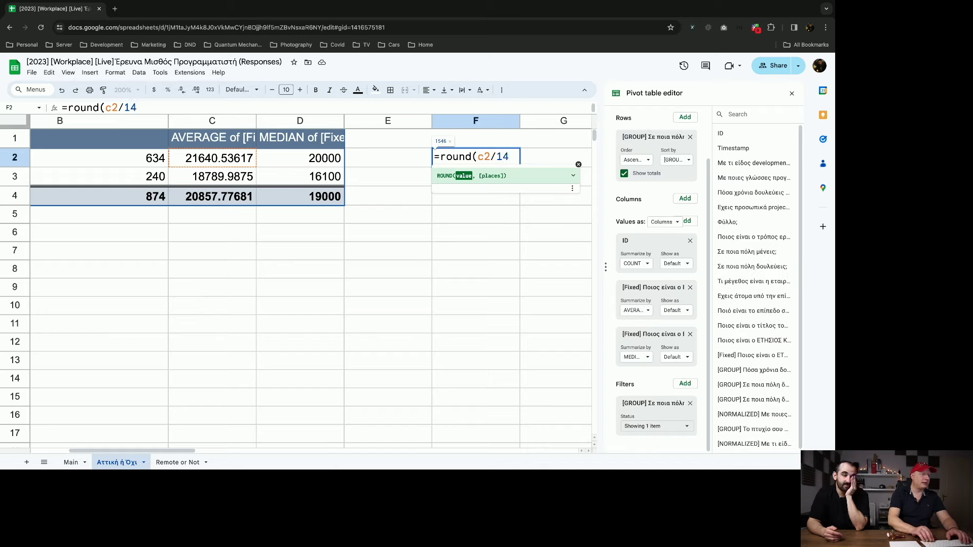
type(")")
key("Return")
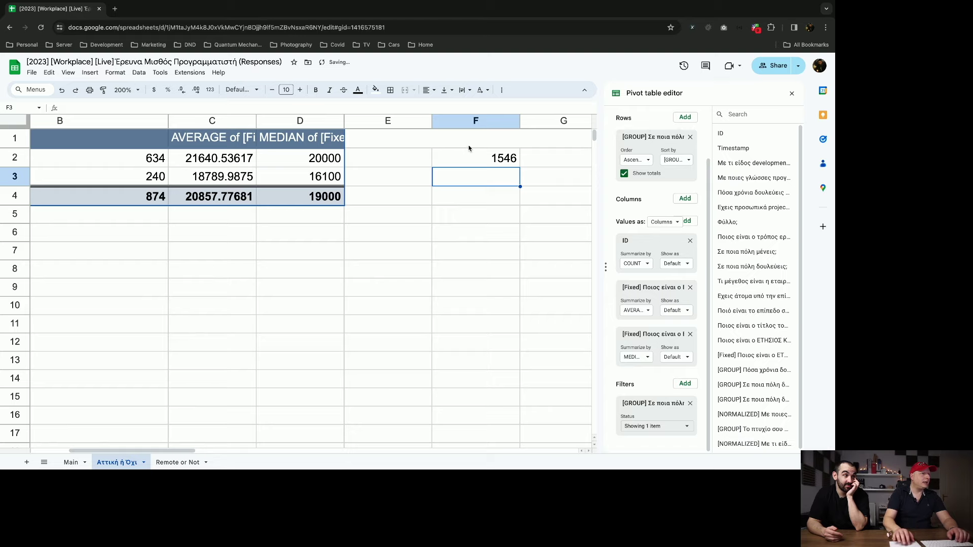
- Fill the F2 formula down to F3, copy it to G2 for the median and fill that down to G3
left_click(505, 158)
left_click_drag(519, 166, 518, 184)
left_click(504, 160)
key("ctrl+c")
left_click(542, 159)
key("ctrl+v")
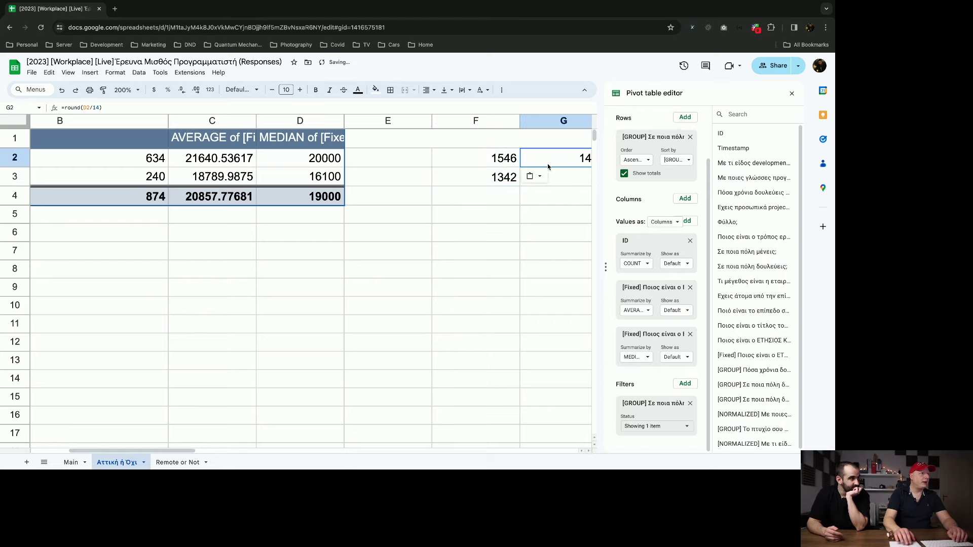
scroll(542, 166, "right", 1)
left_click_drag(527, 166, 527, 185)
- Enter the headings "Average per month" in F1 and "Median per month" in G1
left_click(501, 160)
left_click(410, 144)
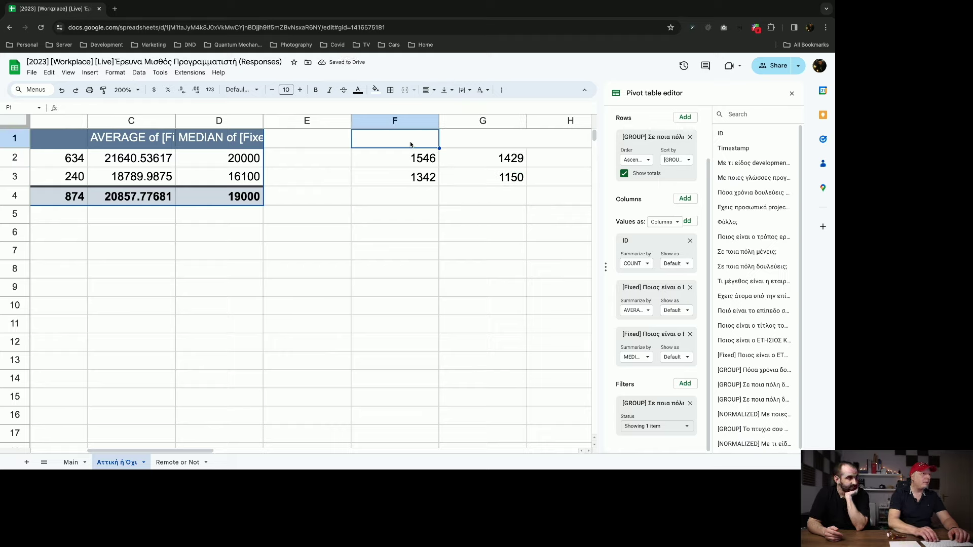
type("Av")
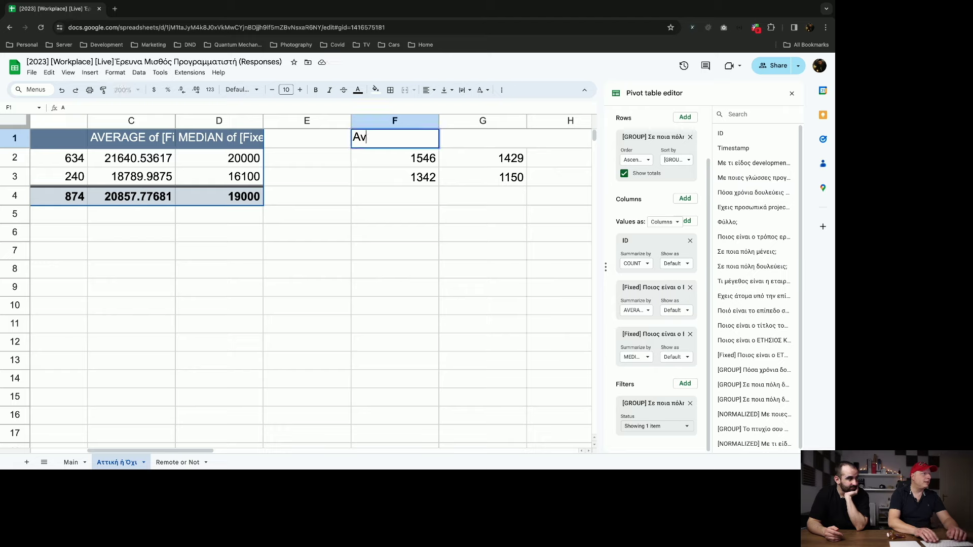
type("erage pe")
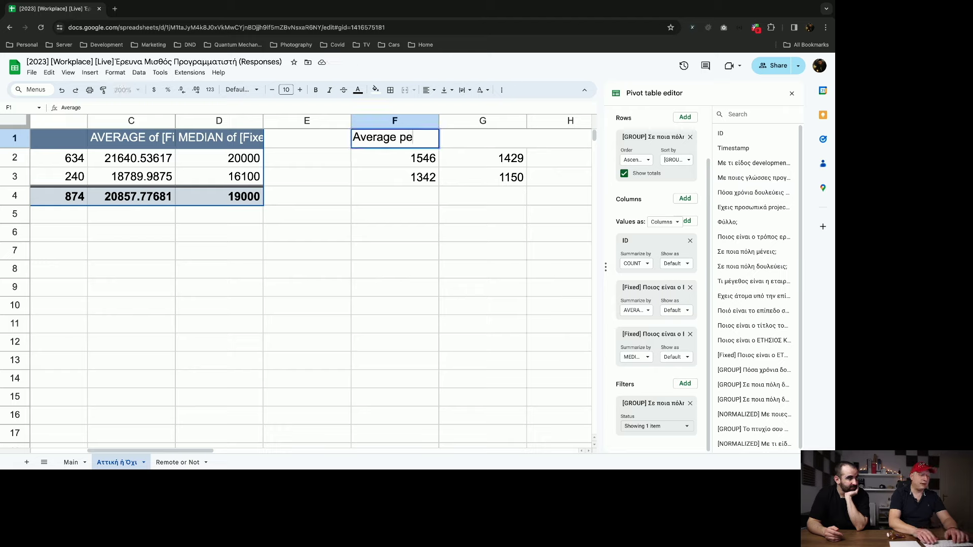
type("r month")
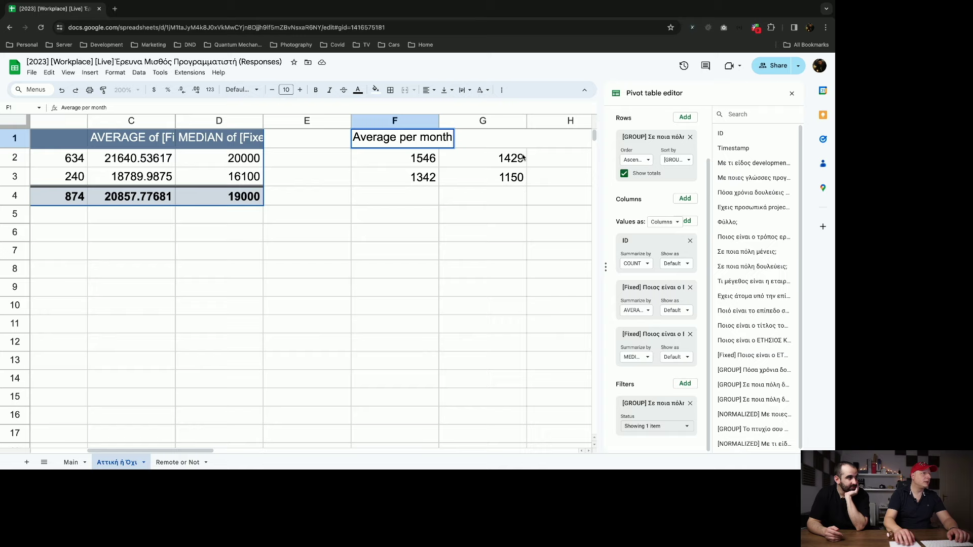
left_click(495, 142)
type("Media")
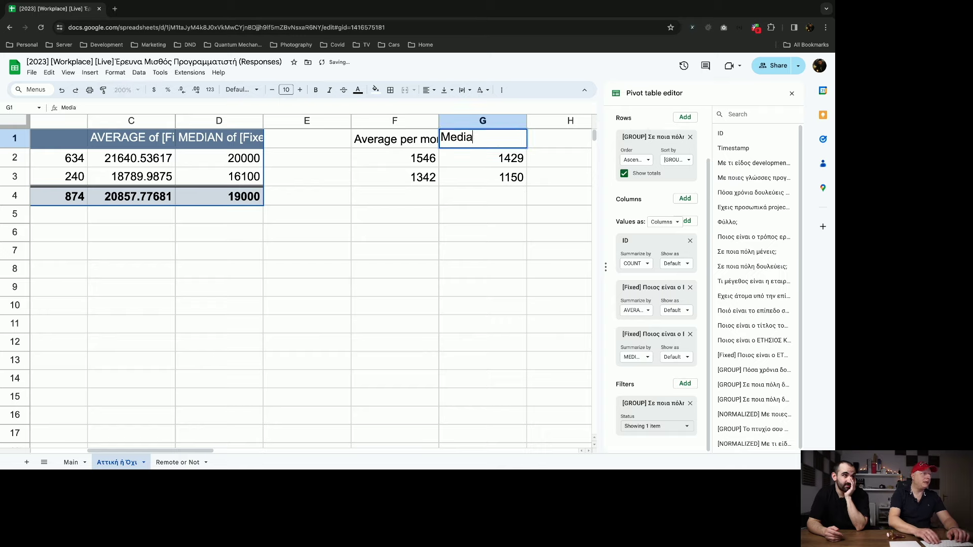
type("n per month")
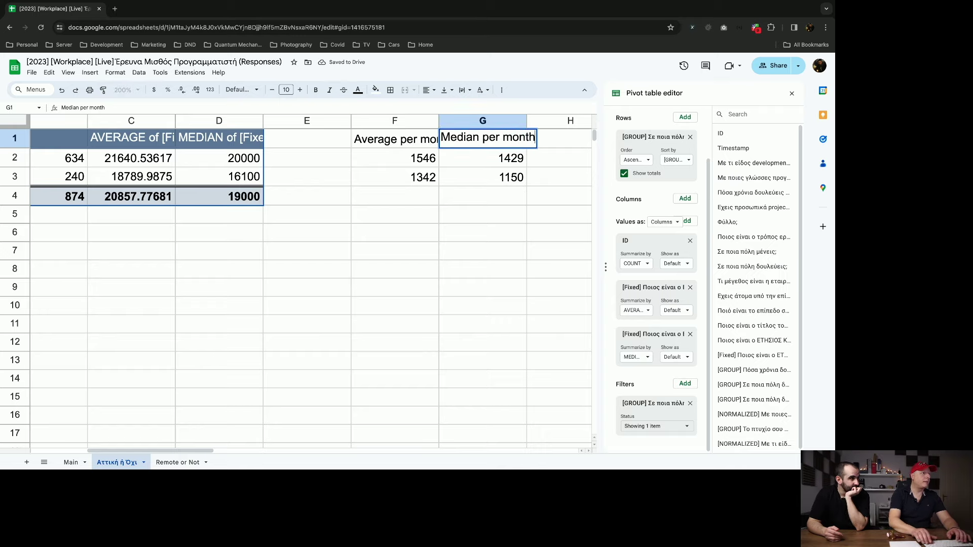
key("Return")
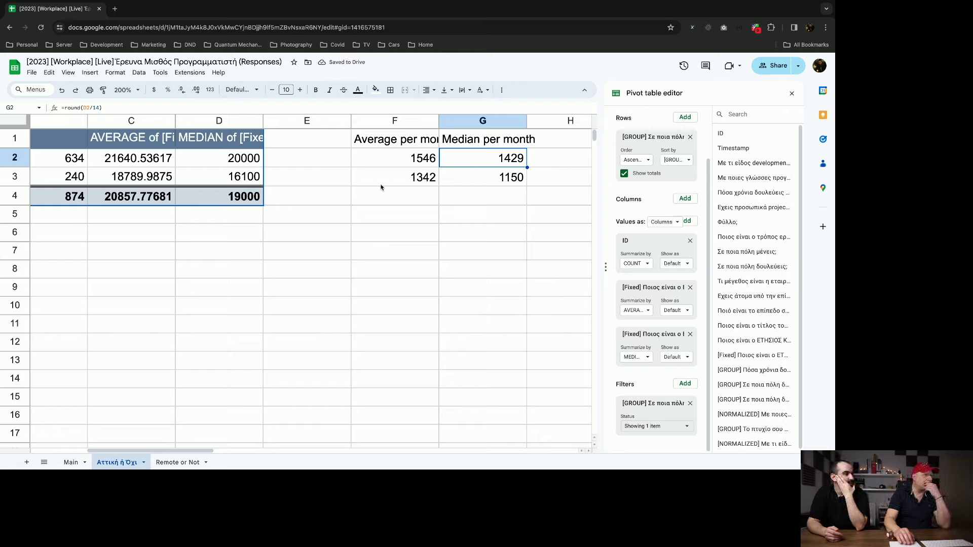
- Narrow columns B, D and E so the pivot table and the monthly figures fit in view together
left_click(418, 165)
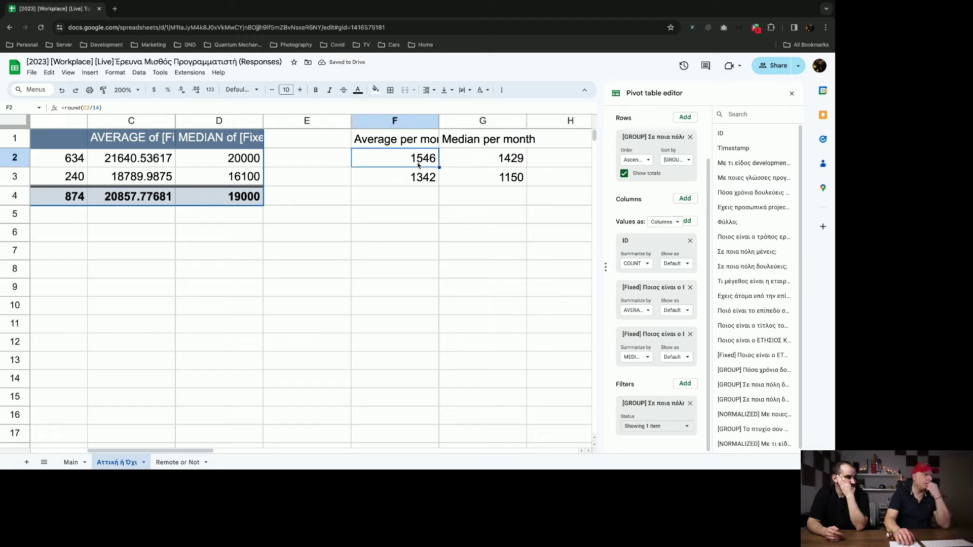
scroll(304, 228, "left", 6)
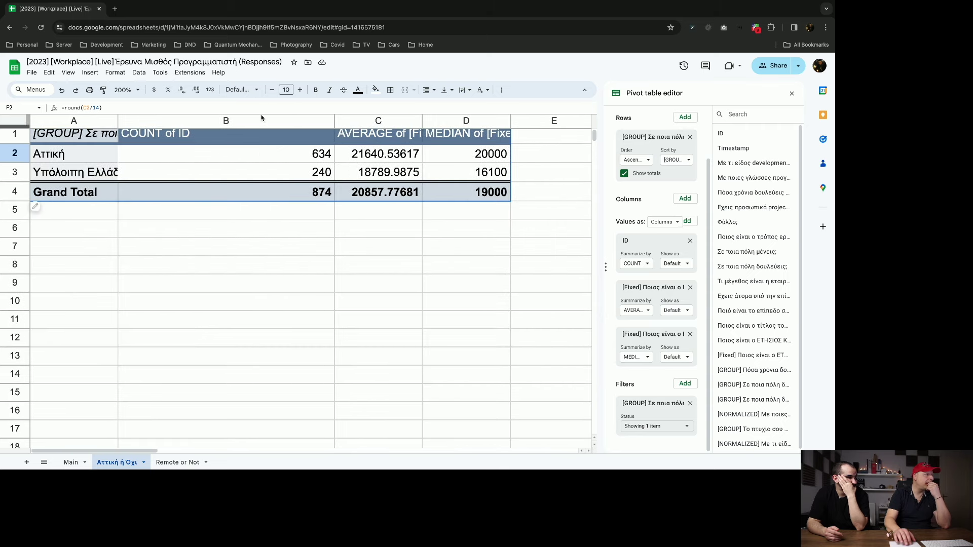
left_click_drag(334, 121, 190, 121)
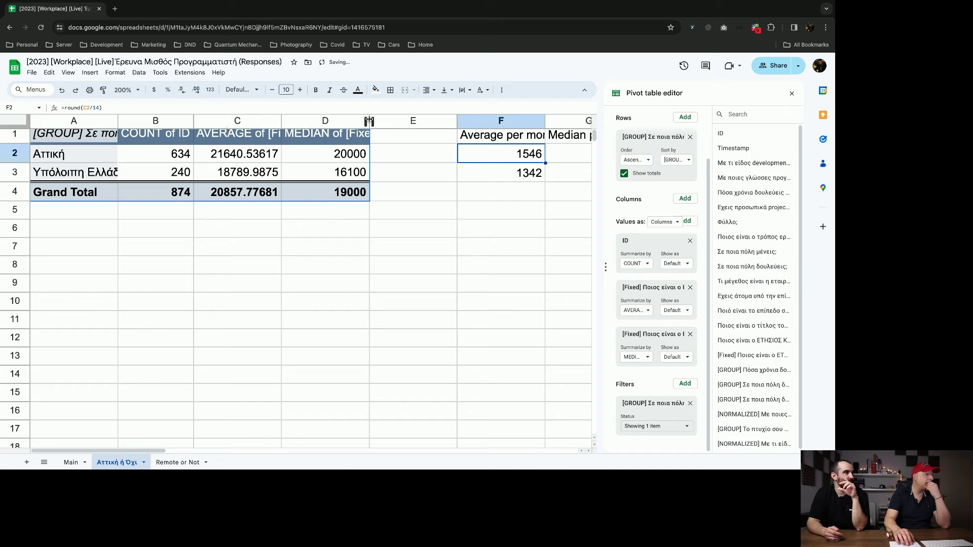
left_click_drag(369, 121, 327, 122)
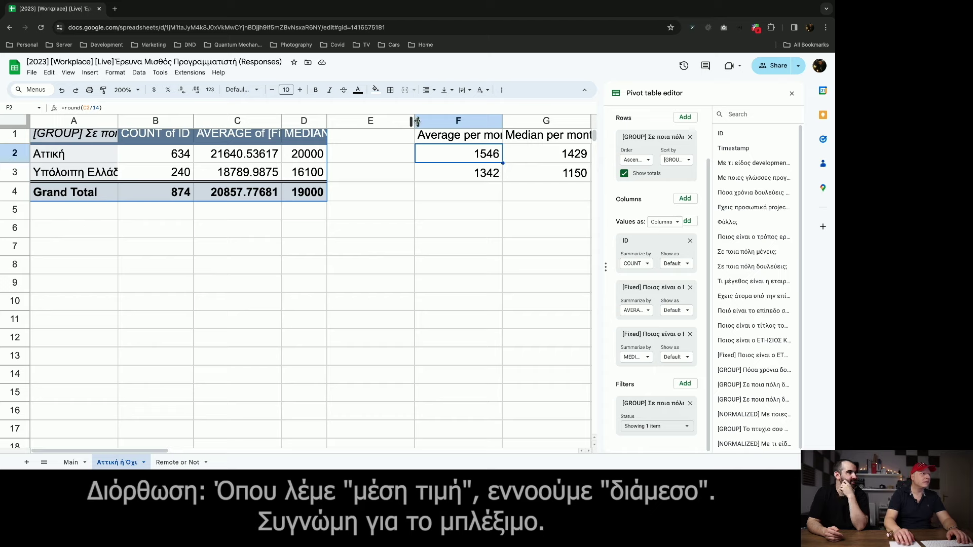
left_click_drag(415, 121, 379, 121)
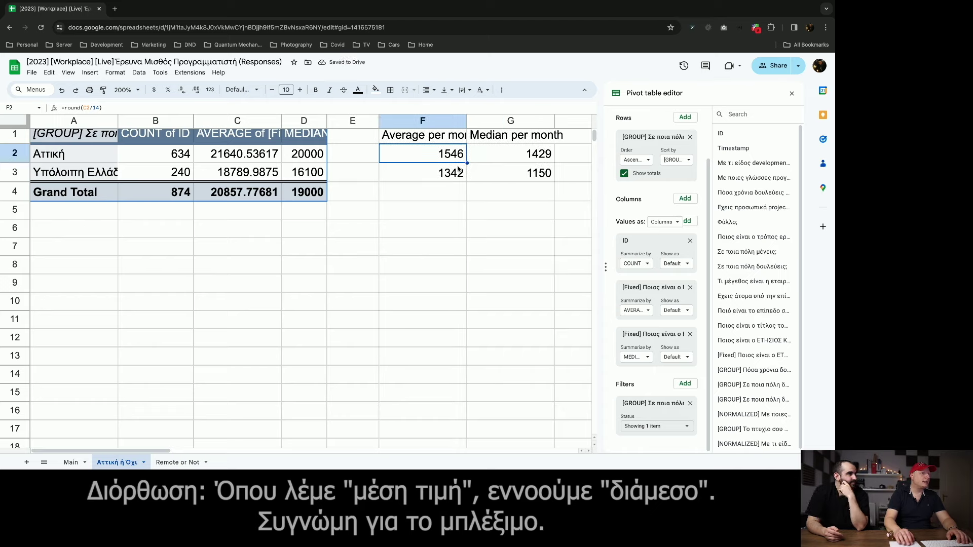
- Compare the median per month figures for Αττική and Υπόλοιπη Ελλάδα in G2 and G3
left_click(502, 159)
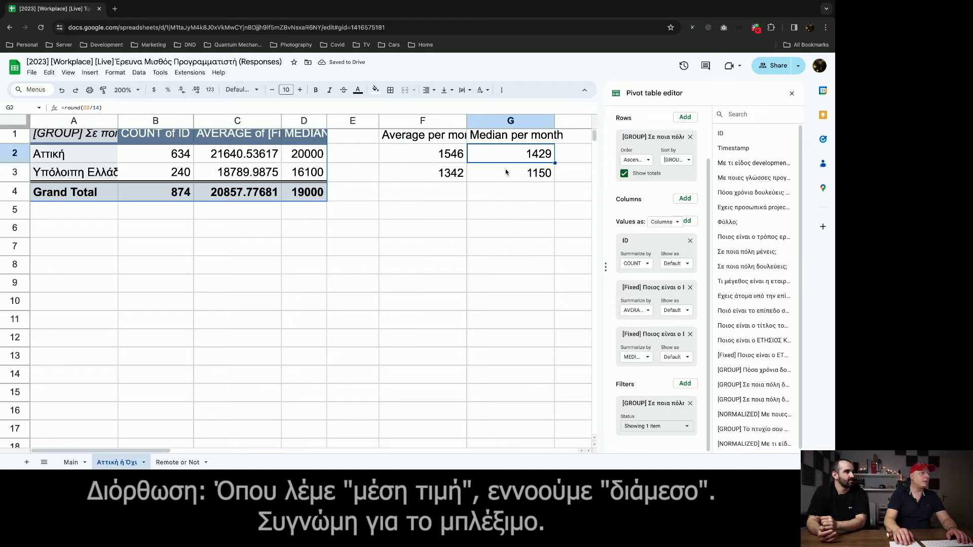
left_click(505, 169)
left_click(504, 157)
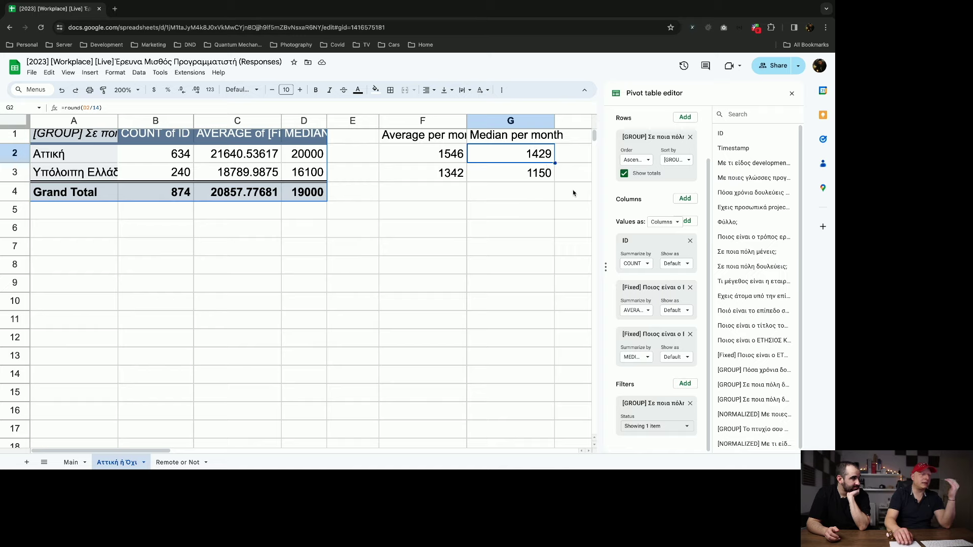
left_click(536, 175)
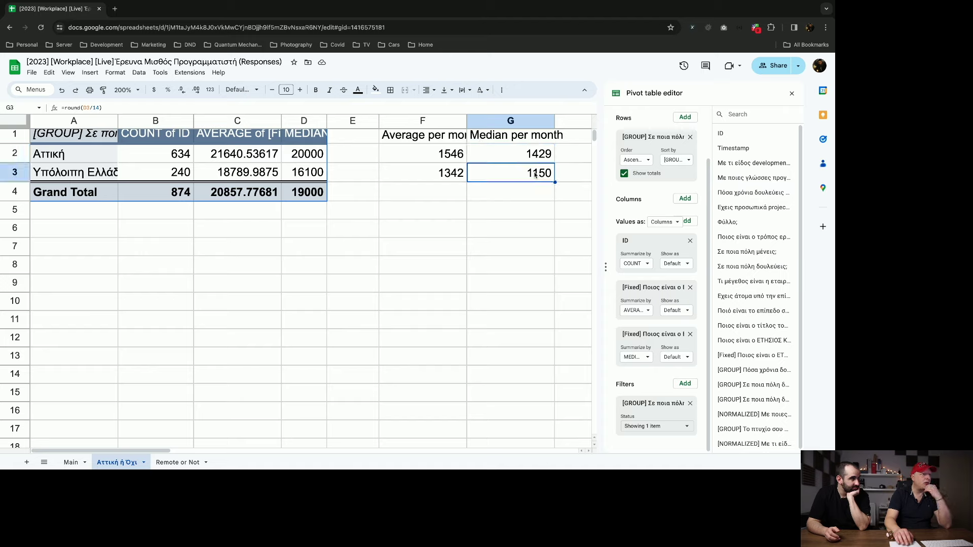
left_click(534, 165)
left_click(533, 174)
left_click(534, 161)
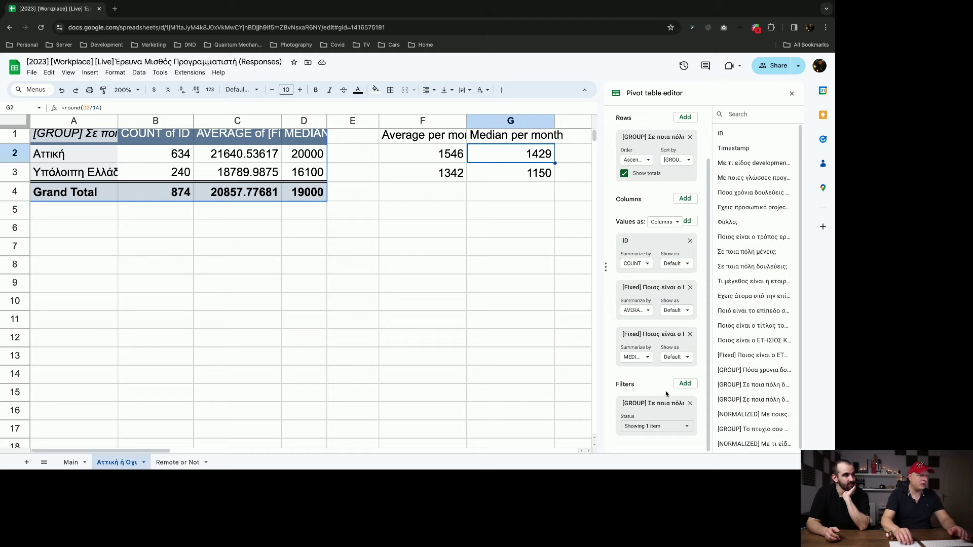
- Filter the pivot table by "[GROUP] Πόσα χρόνια δουλεύεις επαγγελματικά ως προγραμματιστής;" to show only the values 7, 8, 9 and 10+
left_click(685, 384)
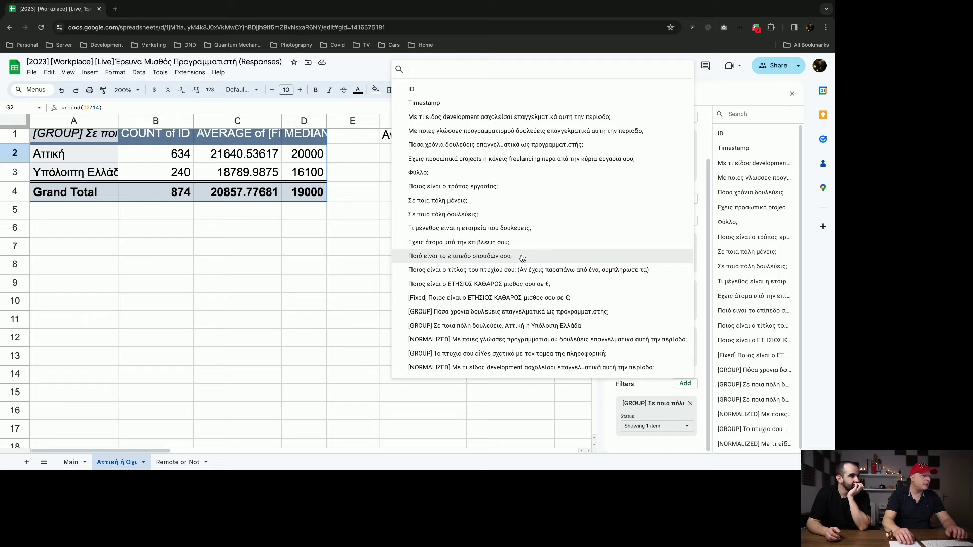
left_click(494, 311)
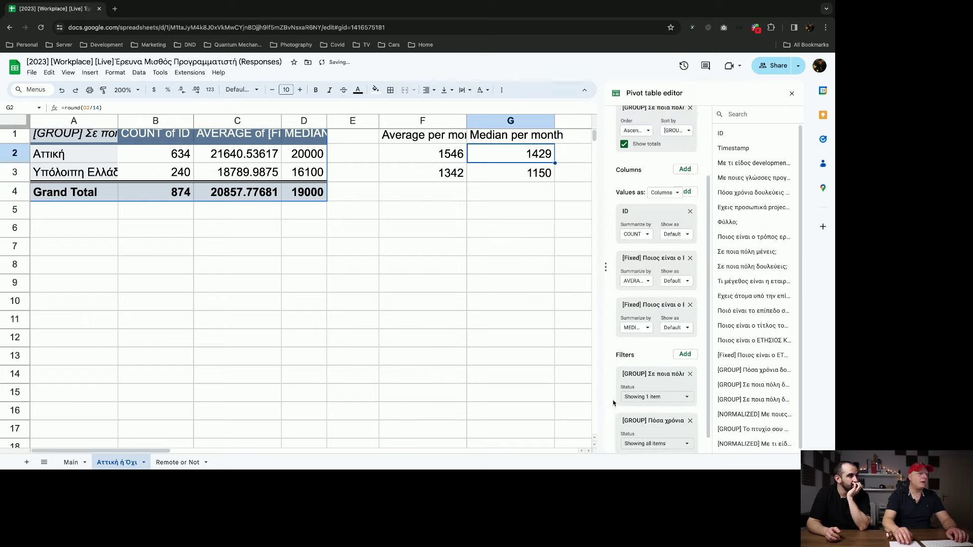
left_click(662, 427)
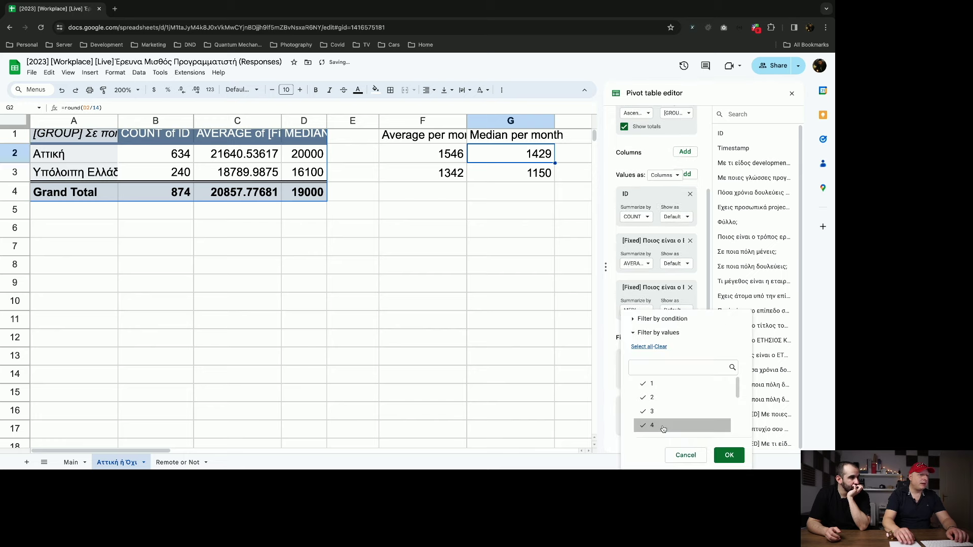
left_click(661, 346)
scroll(670, 417, "down", 2)
scroll(670, 417, "down", 1)
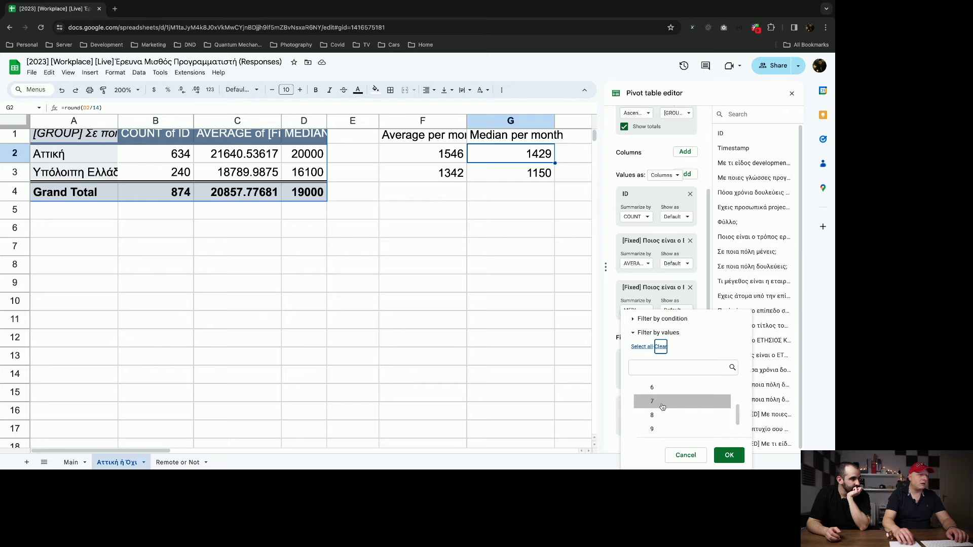
left_click(669, 403)
left_click(667, 416)
left_click(668, 430)
scroll(668, 428, "down", 1)
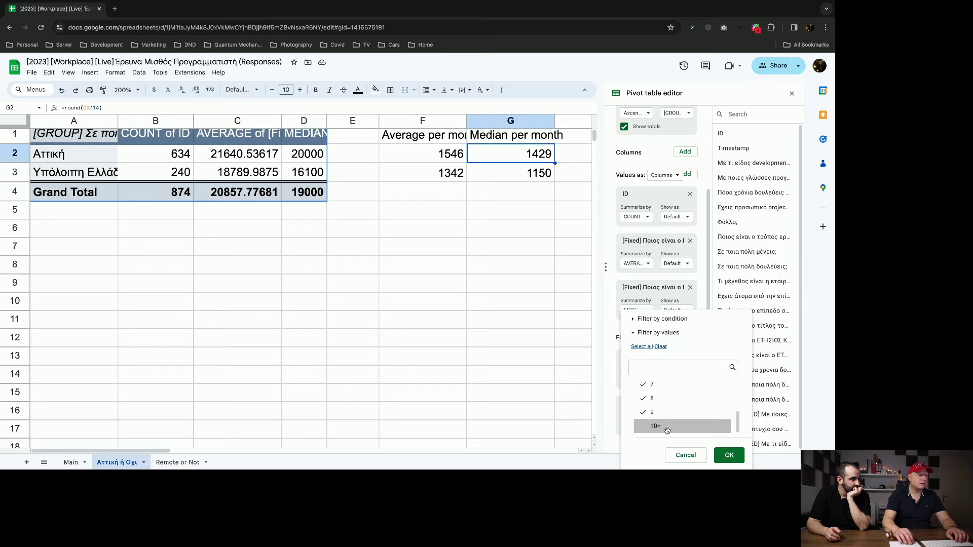
left_click(668, 427)
left_click(729, 456)
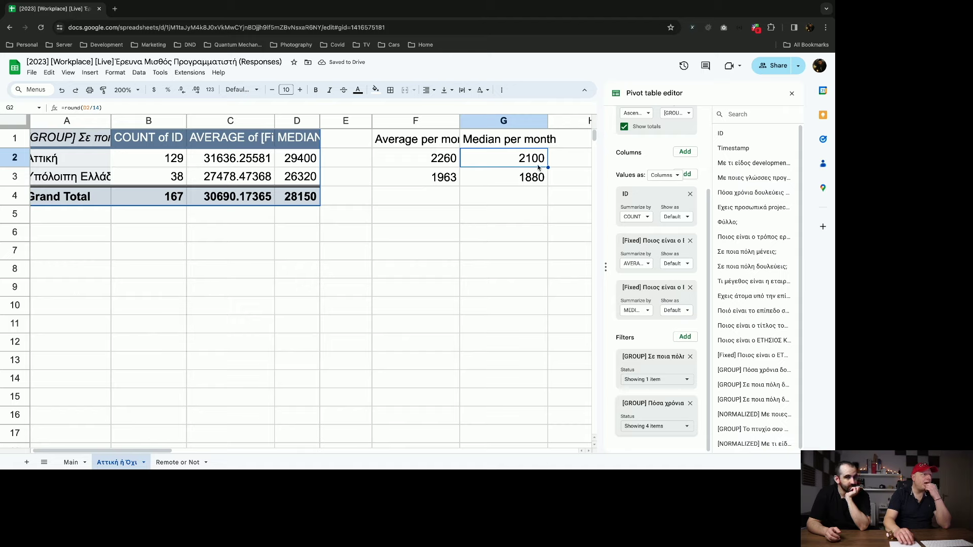
- Compare the filtered median per month figures in G2 and G3 for Αττική and Υπόλοιπη Ελλάδα
left_click(520, 177)
left_click(521, 161)
left_click(522, 177)
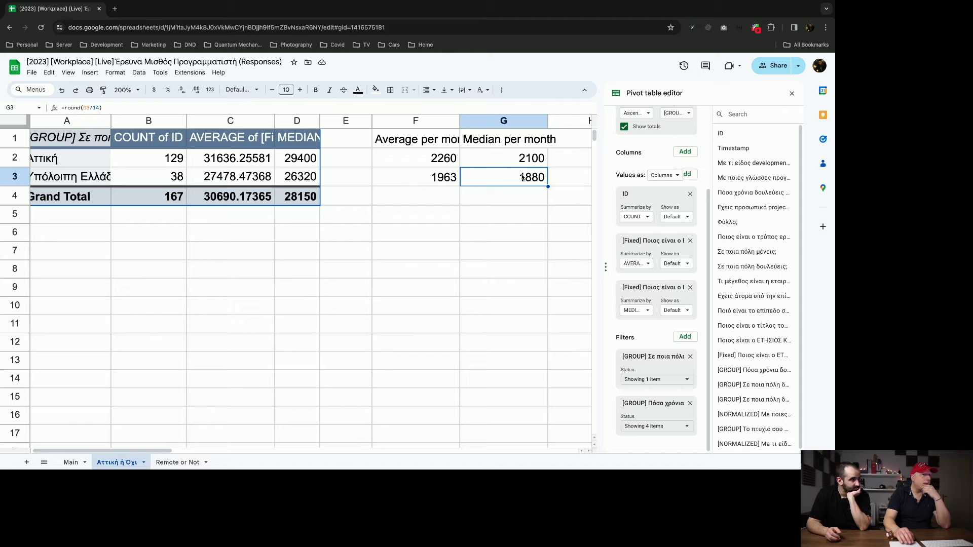
- Inspect the existing monthly formulas in columns G and H of the Remote or Not sheet
left_click(189, 465)
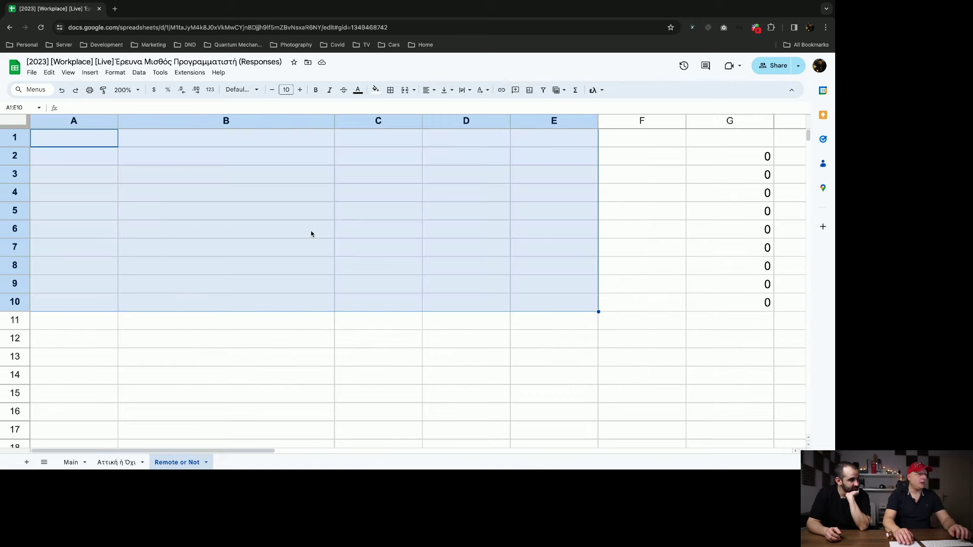
scroll(722, 163, "right", 2)
left_click_drag(689, 157, 751, 309)
left_click(748, 306)
left_click(658, 158)
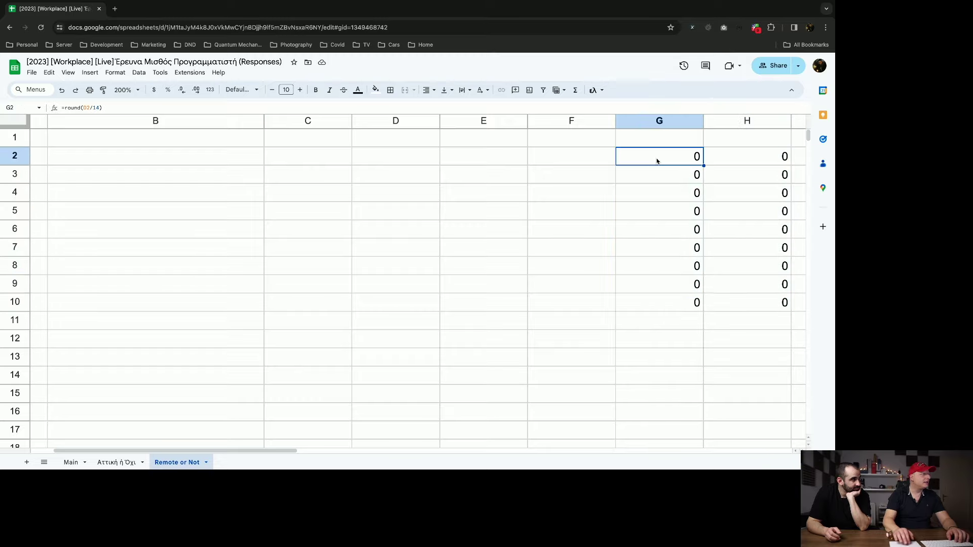
left_click(92, 108)
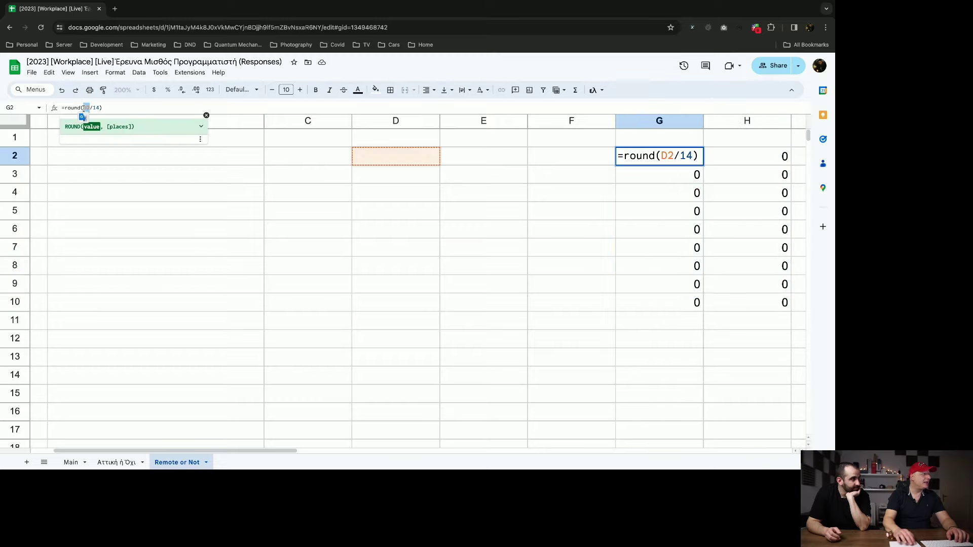
left_click(230, 201)
scroll(130, 168, "left", 2)
left_click(73, 138)
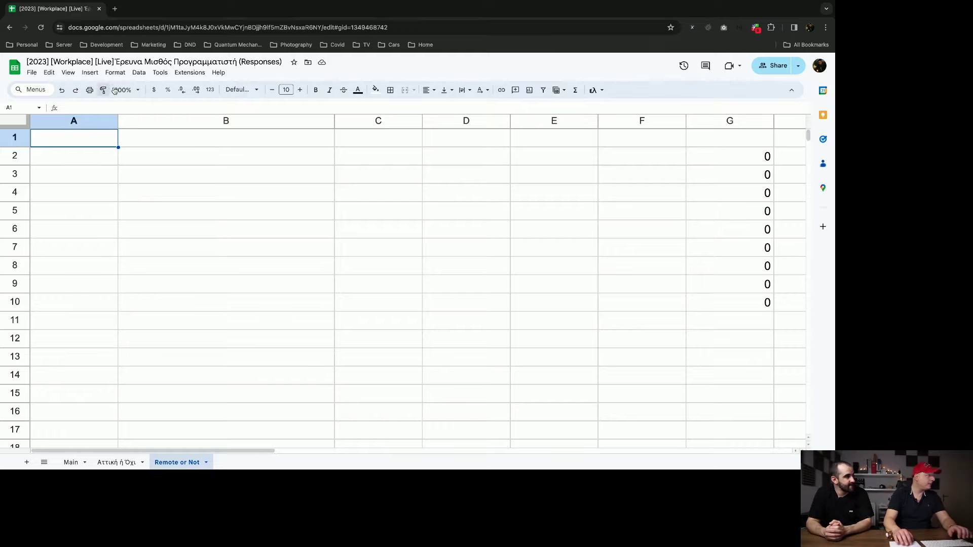
left_click(90, 72)
left_click(143, 161)
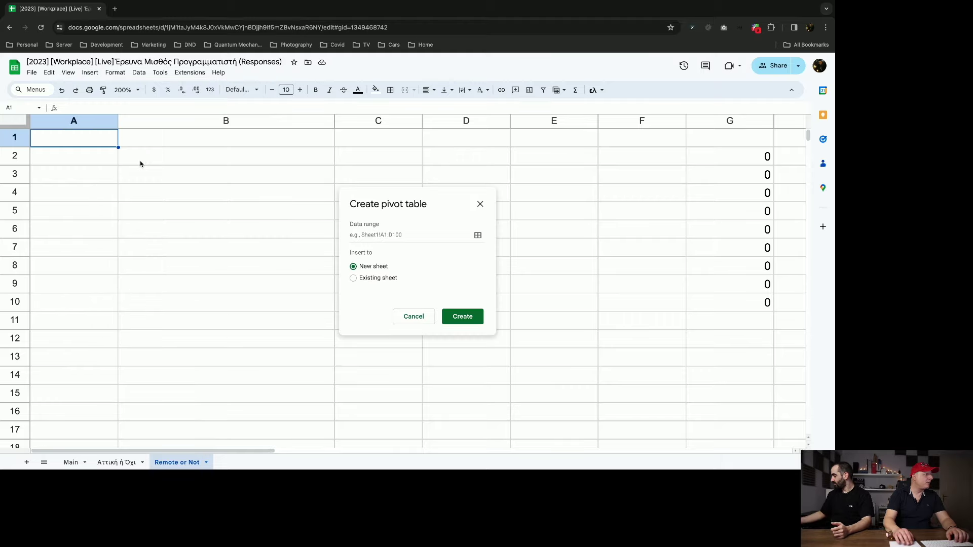
left_click(421, 317)
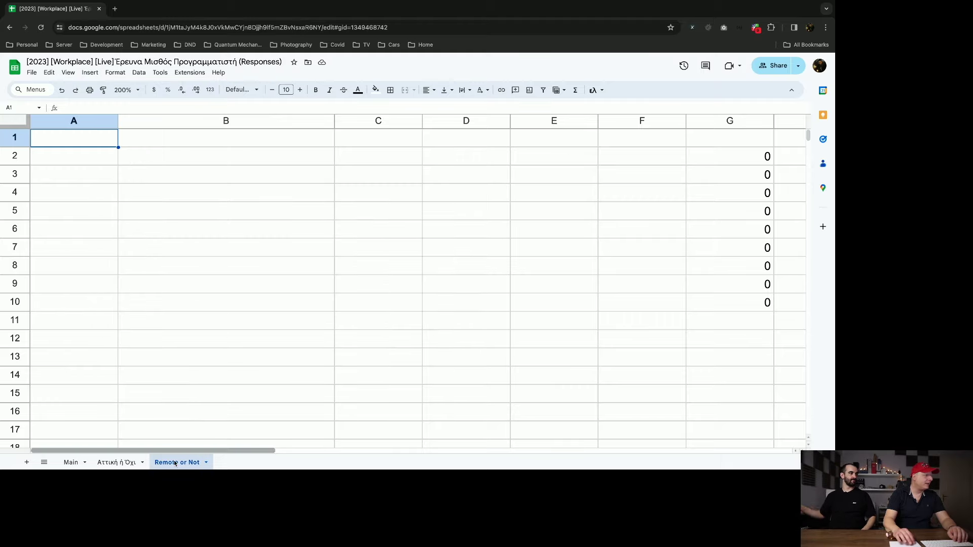
- Copy the pivot table from the Αττική ή Όχι sheet and paste it at A1 of the Remote or Not sheet
left_click(117, 462)
left_click(45, 138)
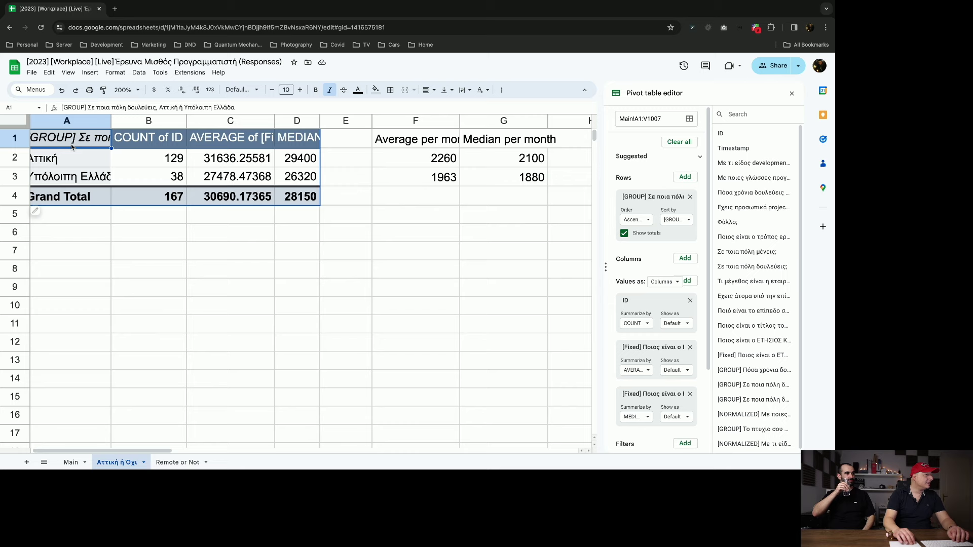
scroll(71, 144, "left", 1)
scroll(70, 144, "down", 1)
scroll(94, 189, "up", 1)
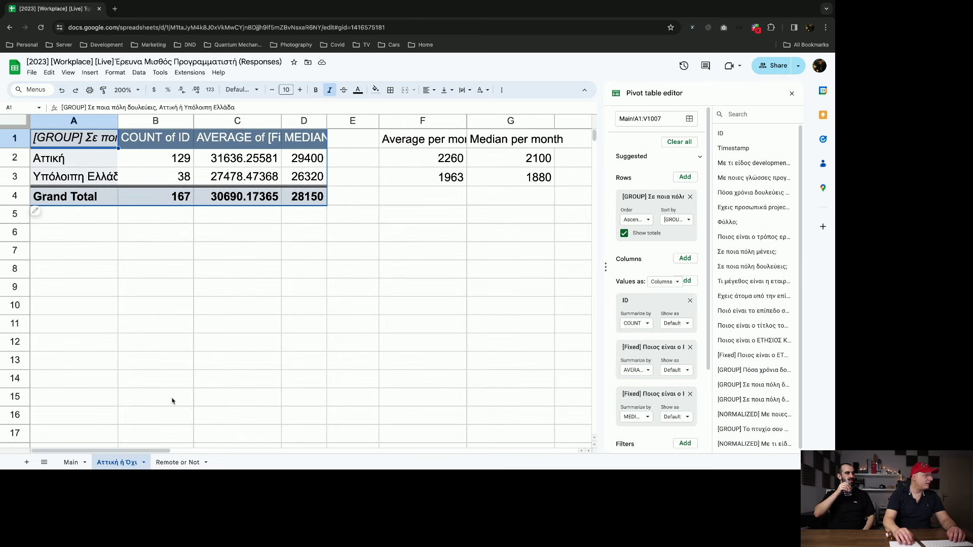
left_click(175, 463)
key("ctrl+v")
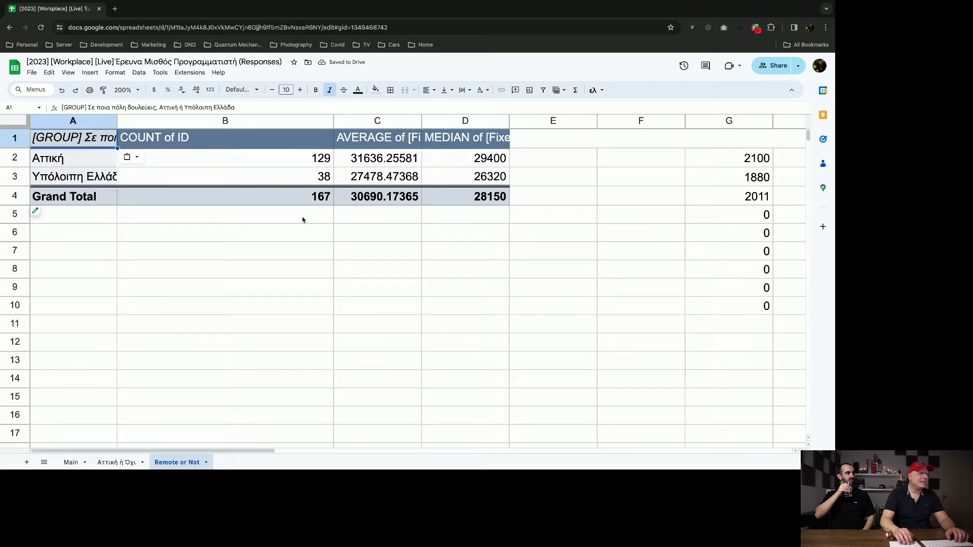
- Check the monthly formulas in G2:G4 against the pasted pivot table
scroll(302, 217, "right", 5)
left_click(621, 157)
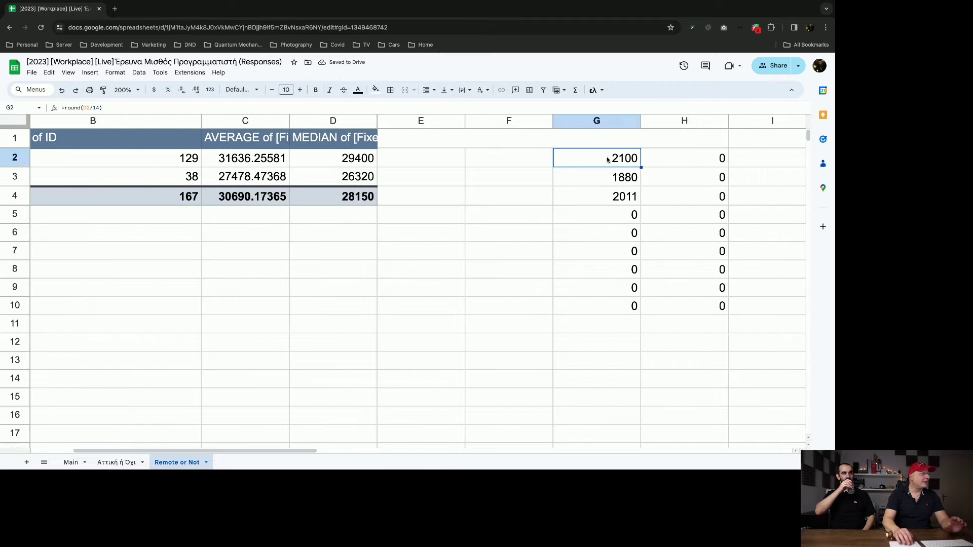
scroll(509, 196, "left", 3)
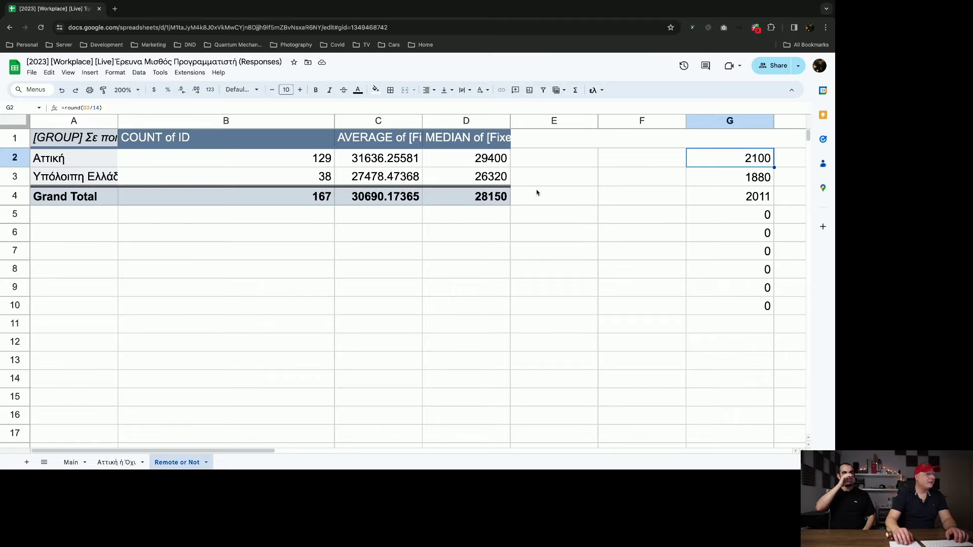
left_click_drag(728, 156, 740, 203)
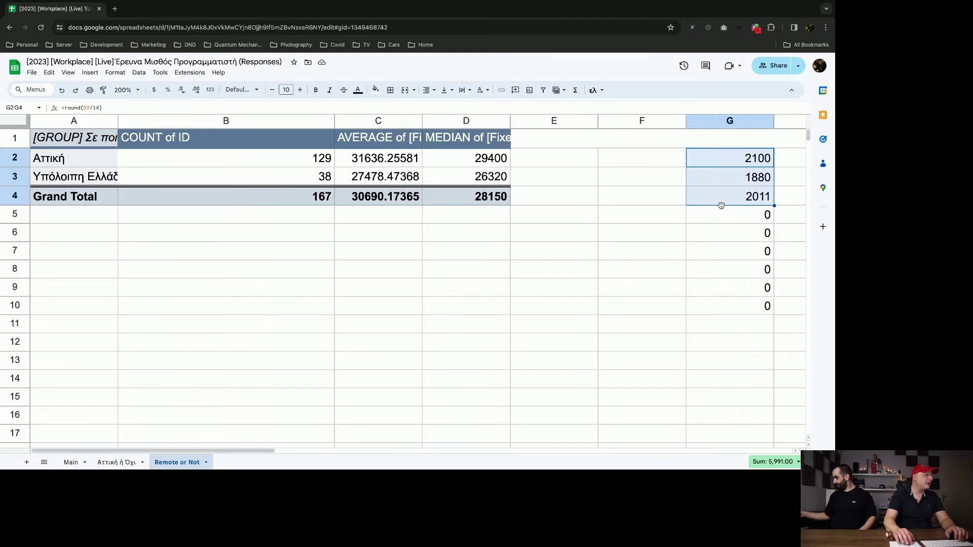
left_click(227, 208)
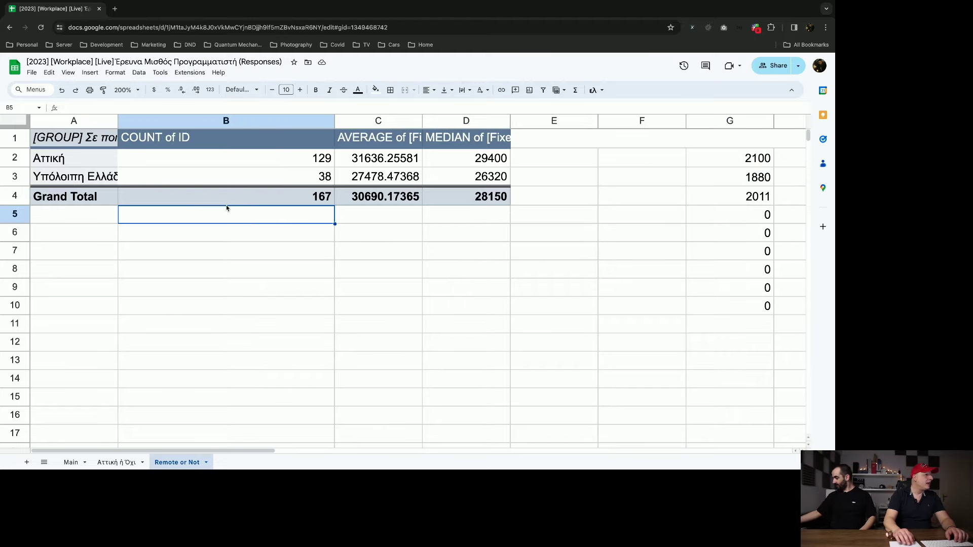
- Replace the pasted pivot table's row grouping with the field "Ποιος είναι ο τρόπος εργασίας;"
left_click(224, 154)
left_click(36, 214)
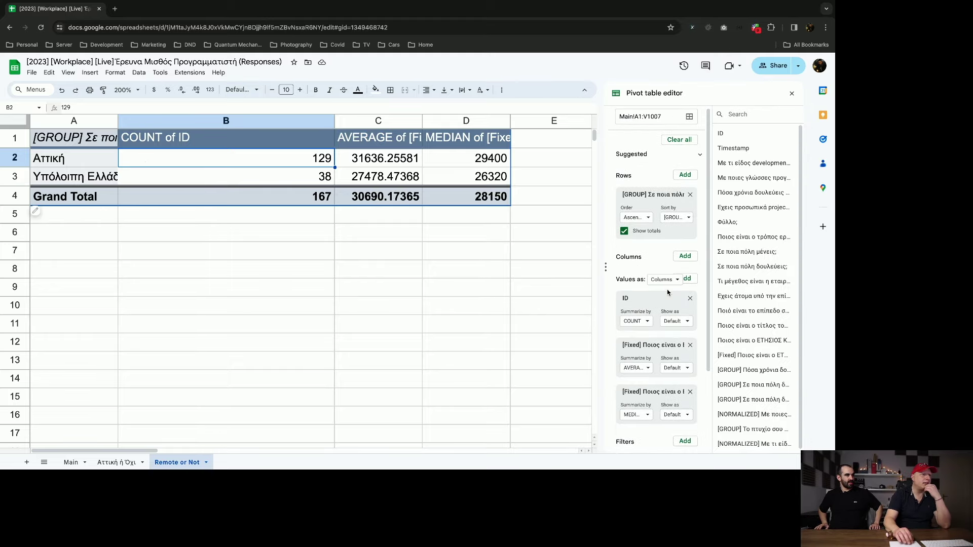
left_click(690, 195)
left_click(686, 178)
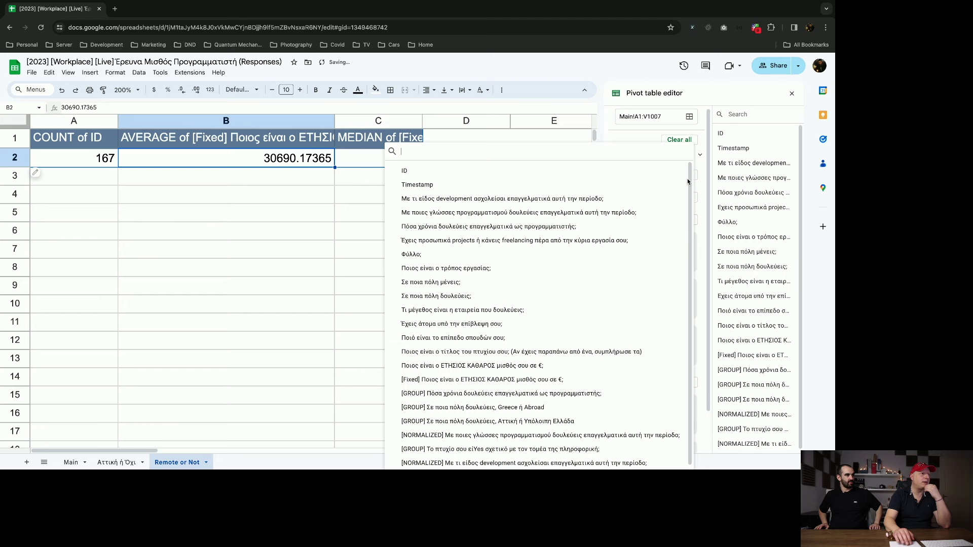
scroll(510, 345, "down", 1)
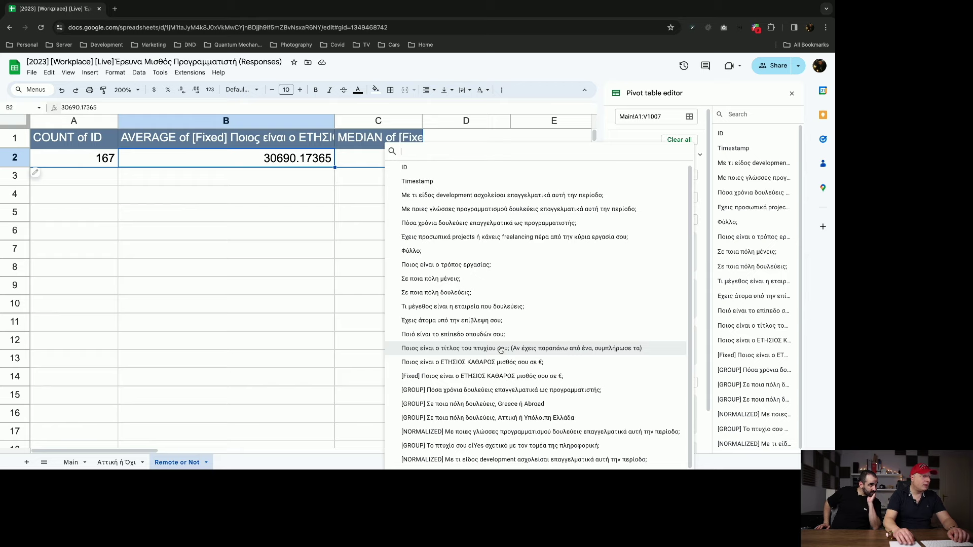
left_click(456, 265)
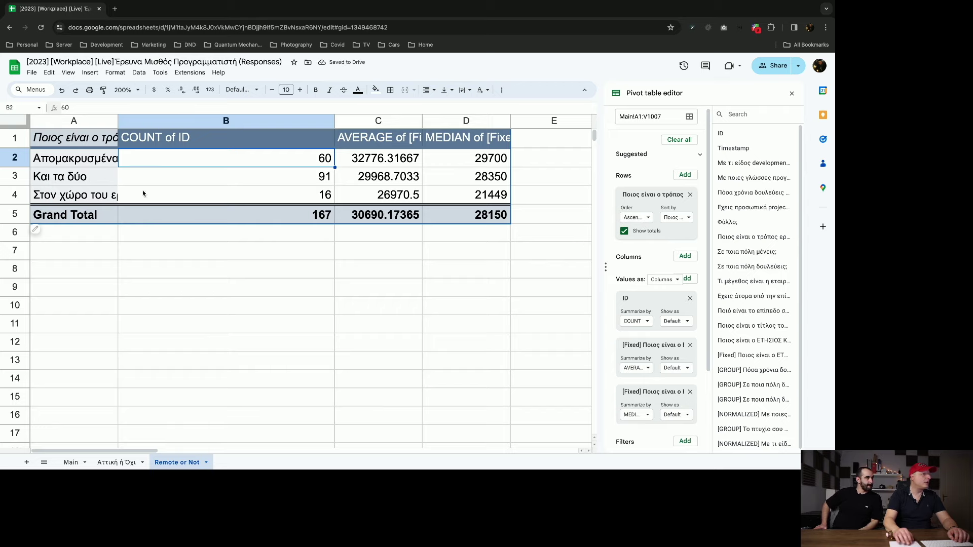
- Compare the median yearly salaries of the three working modes in D2:D4
scroll(501, 183, "right", 2)
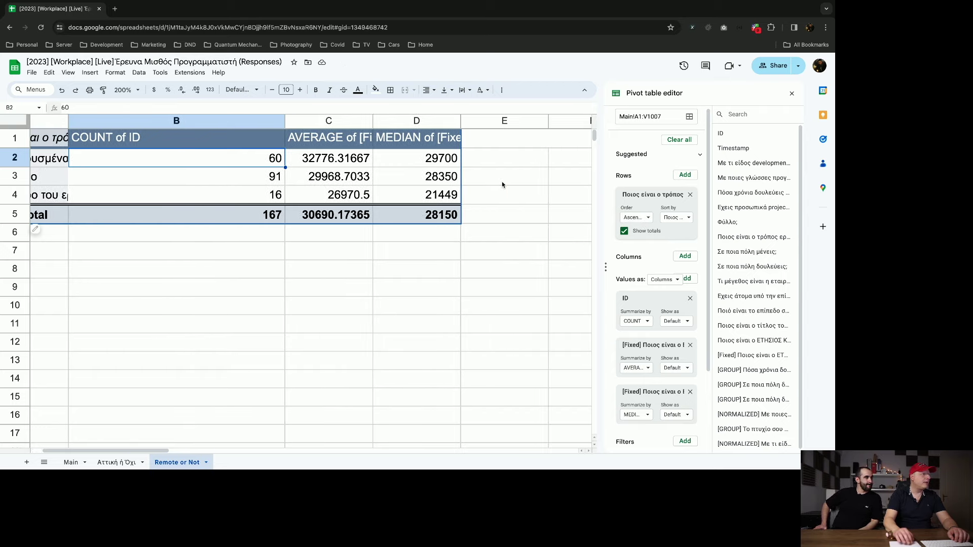
left_click(437, 163)
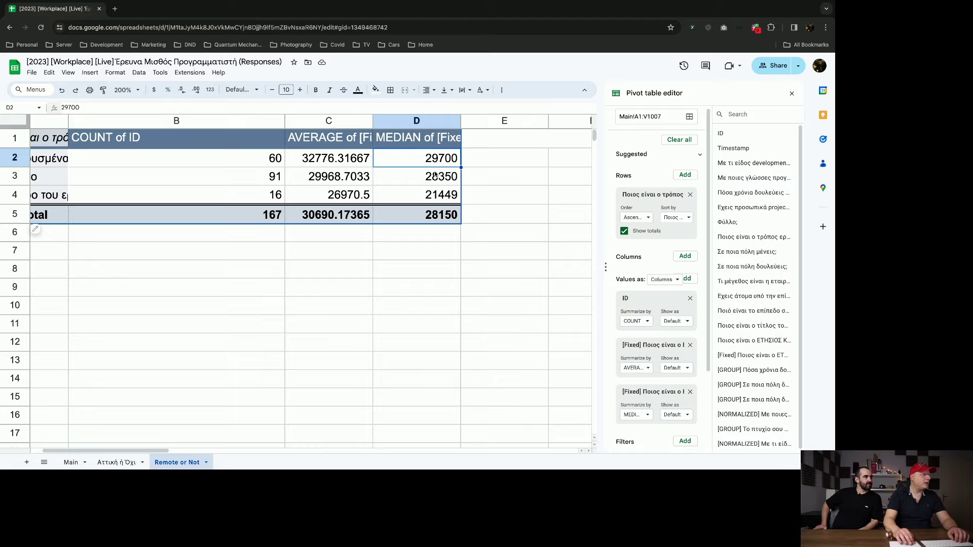
left_click(428, 177)
left_click(431, 193)
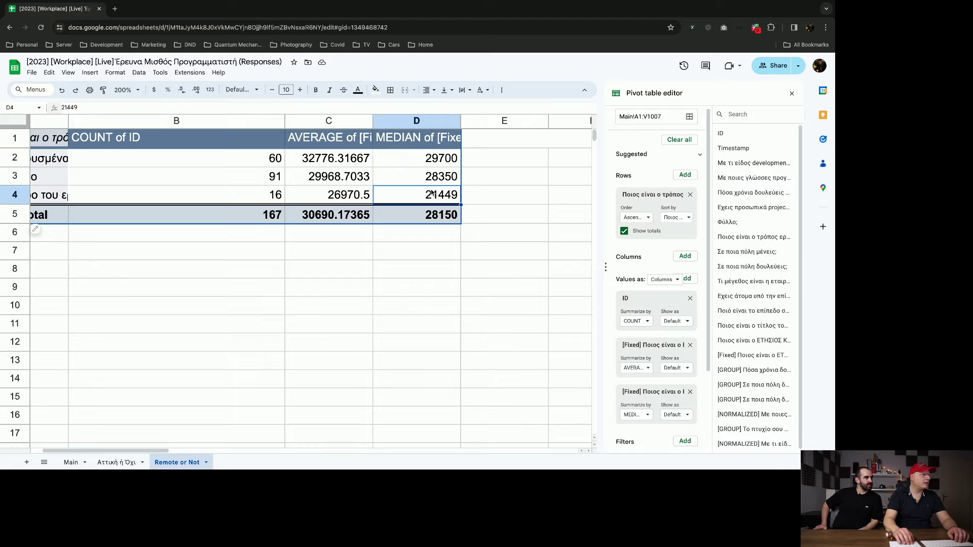
- Narrow the empty columns E and F to bring the monthly figures closer to the pivot table
scroll(431, 190, "right", 8)
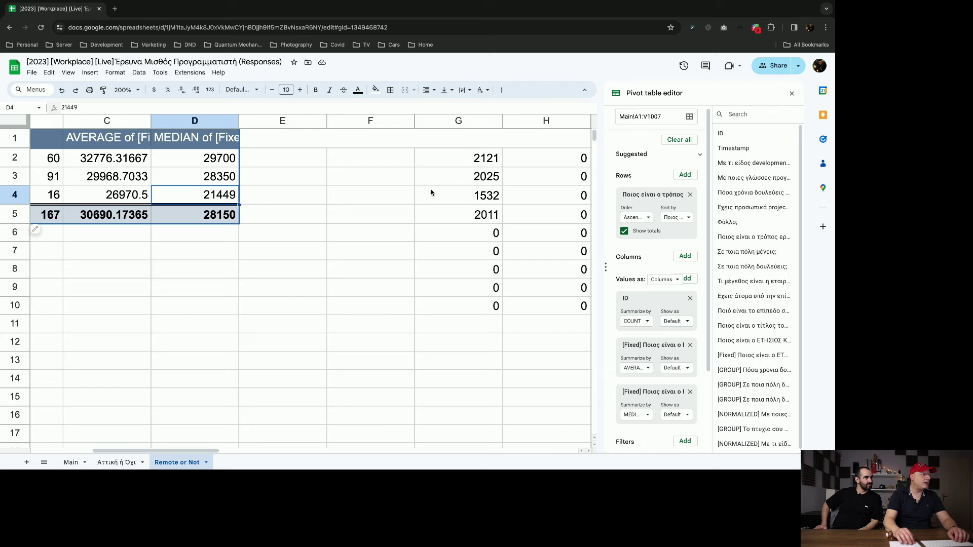
left_click(446, 156)
key("ctrl+c")
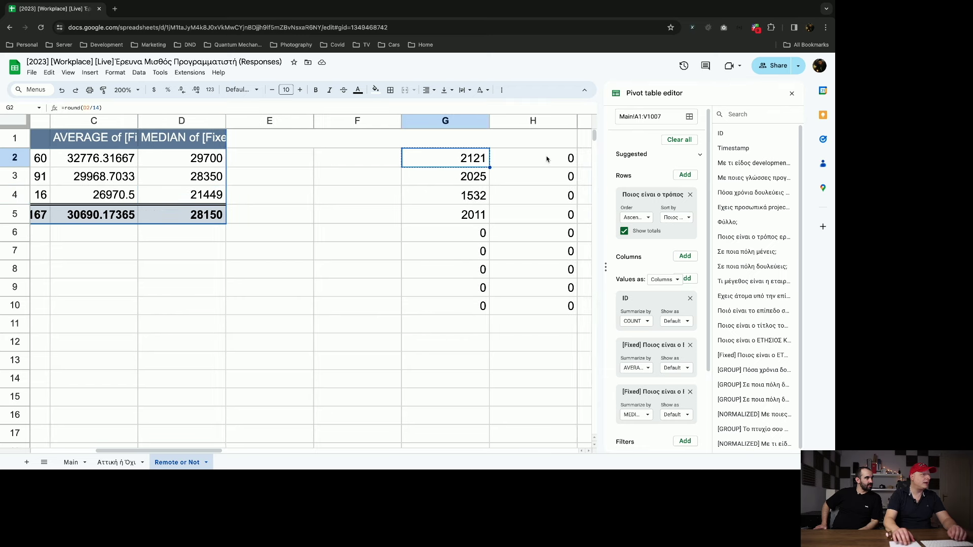
left_click_drag(402, 121, 276, 122)
scroll(325, 194, "left", 3)
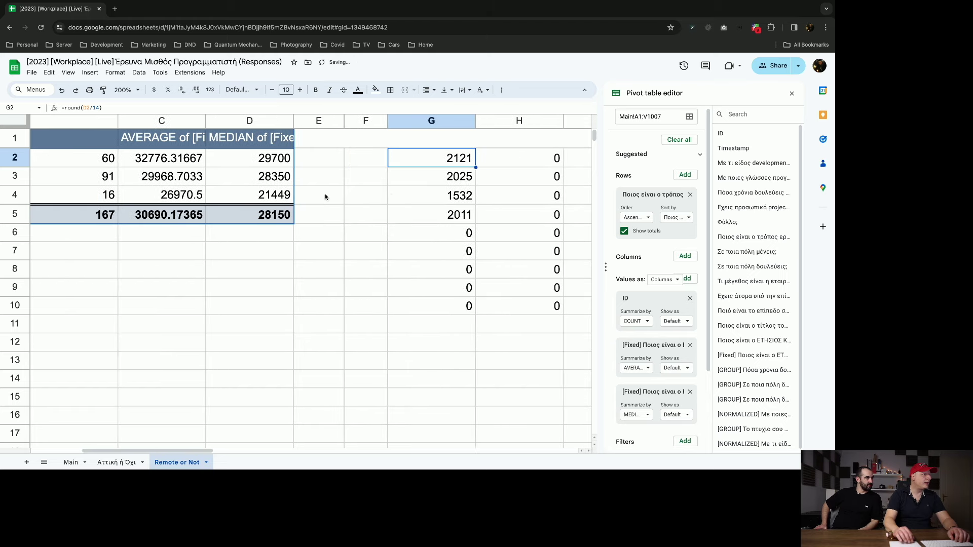
- Change the G2 formula to =round(C2/14) for the monthly average and fill it down to G10
double_click(86, 108)
type("C2")
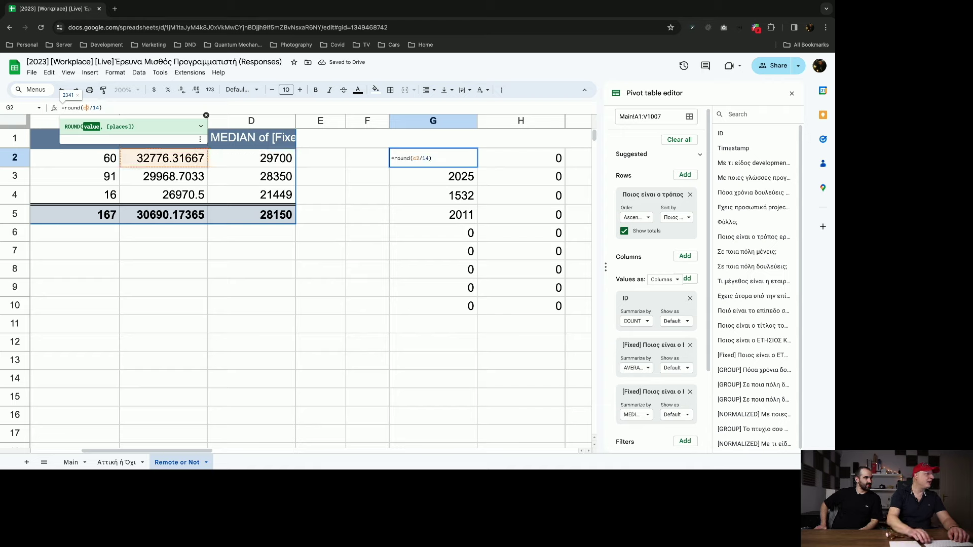
key("Return")
left_click(466, 158)
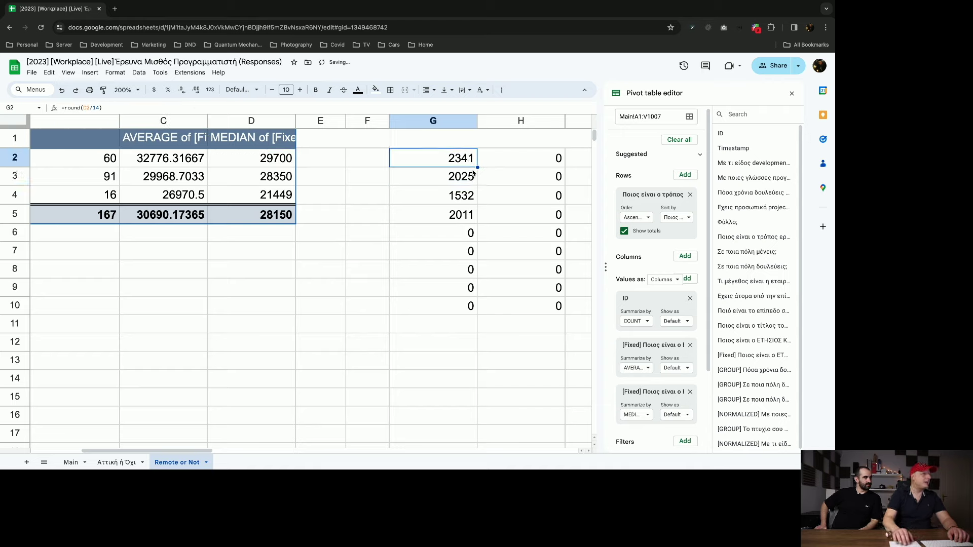
left_click_drag(477, 168, 470, 306)
- Copy the G2 formula to H2 for the monthly median and fill it down to H10
left_click(436, 165)
key("ctrl+c")
left_click(525, 161)
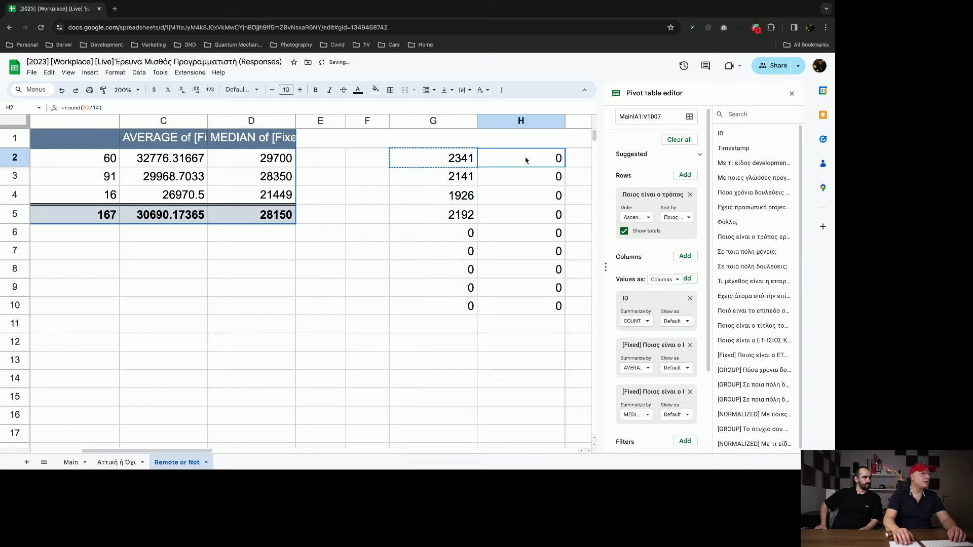
key("ctrl+v")
left_click_drag(565, 167, 566, 306)
scroll(471, 147, "right", 1)
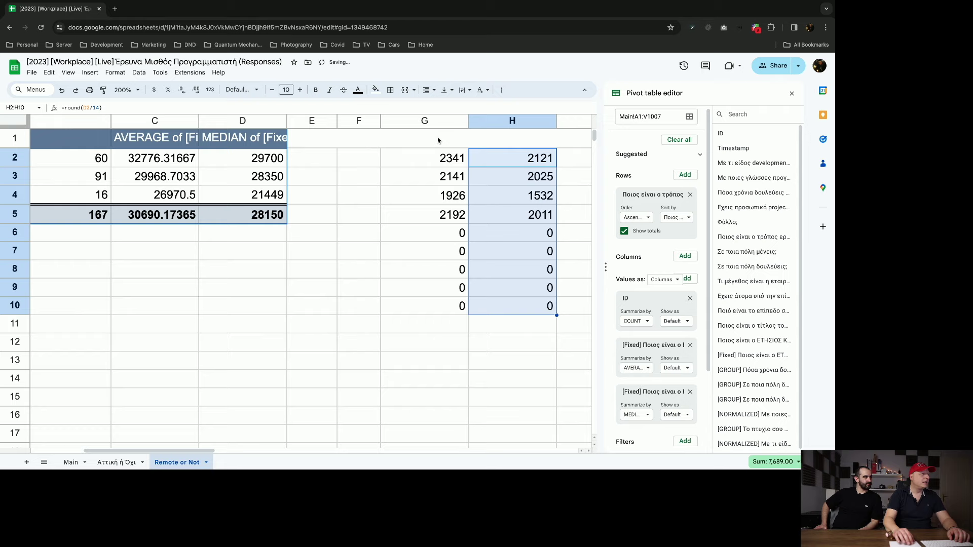
- Label the monthly average column G1 as APM and the monthly median column H1 as MPM
left_click(437, 140)
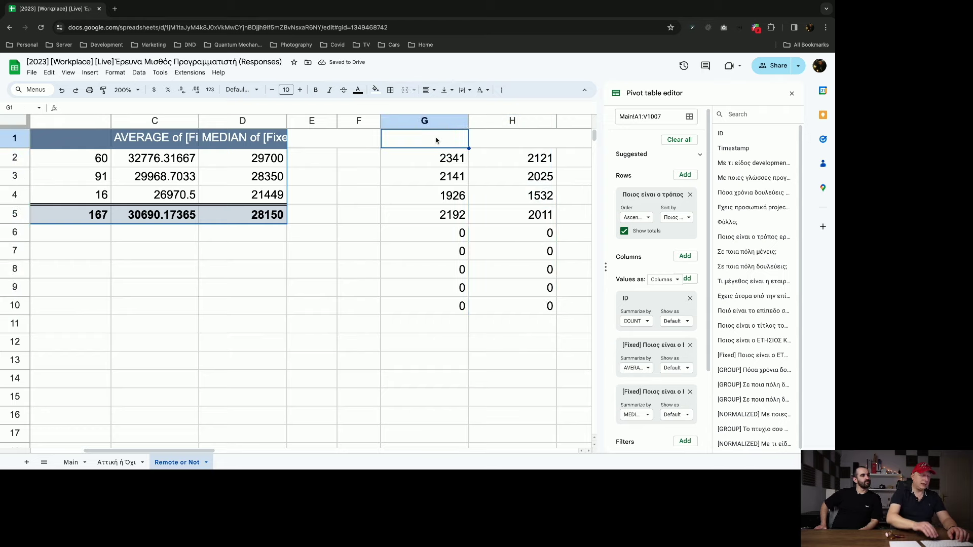
type("APM")
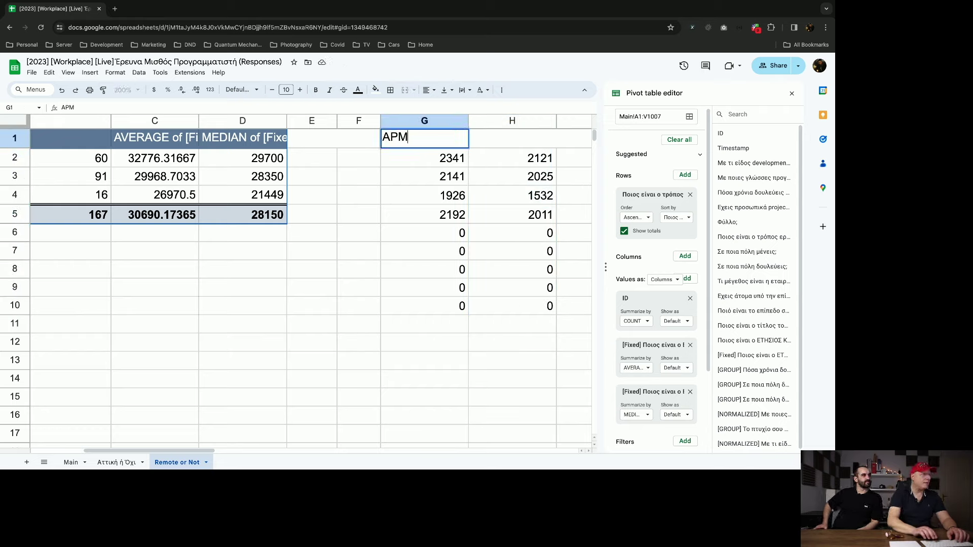
left_click(530, 141)
type("MPM")
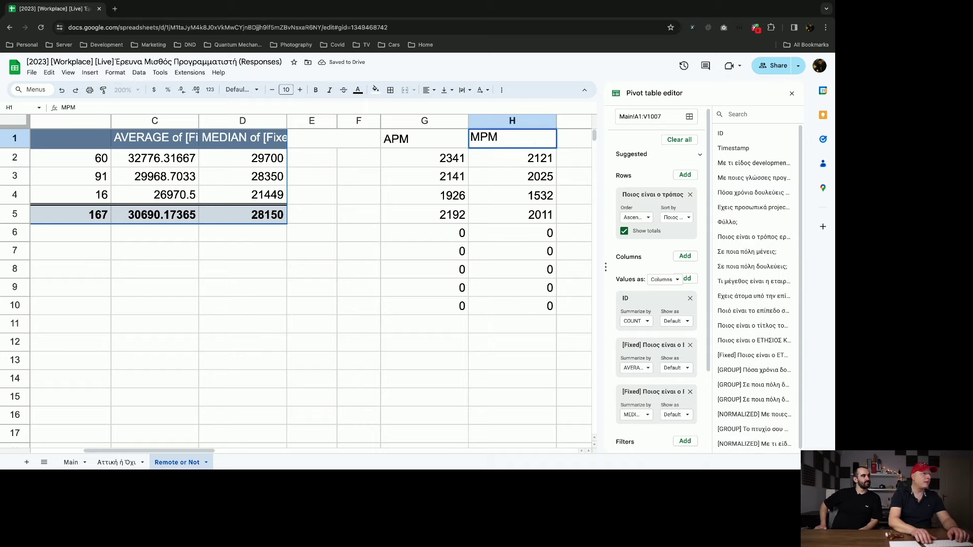
key("Return")
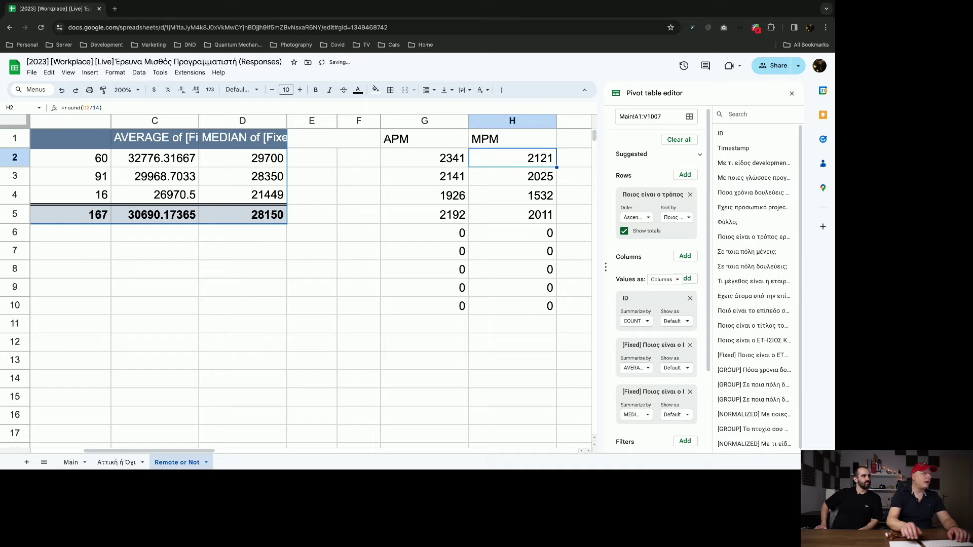
- Narrow column B so that it just fits the COUNT of ID header
scroll(401, 199, "left", 10)
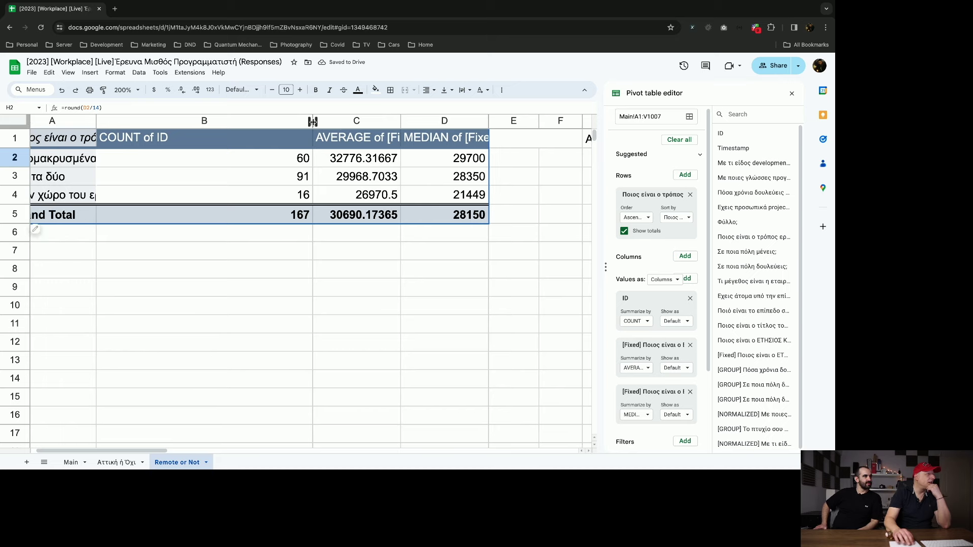
left_click_drag(313, 121, 172, 122)
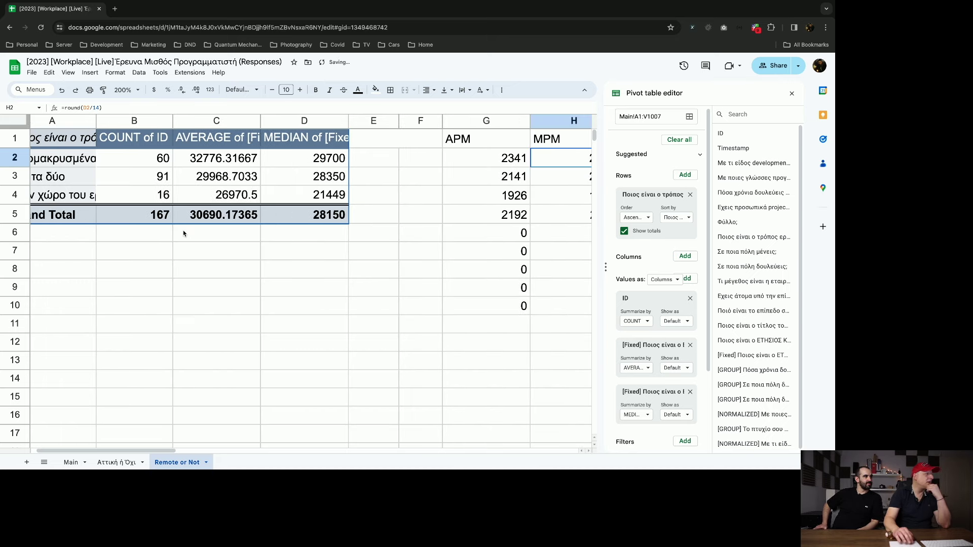
scroll(183, 230, "left", 2)
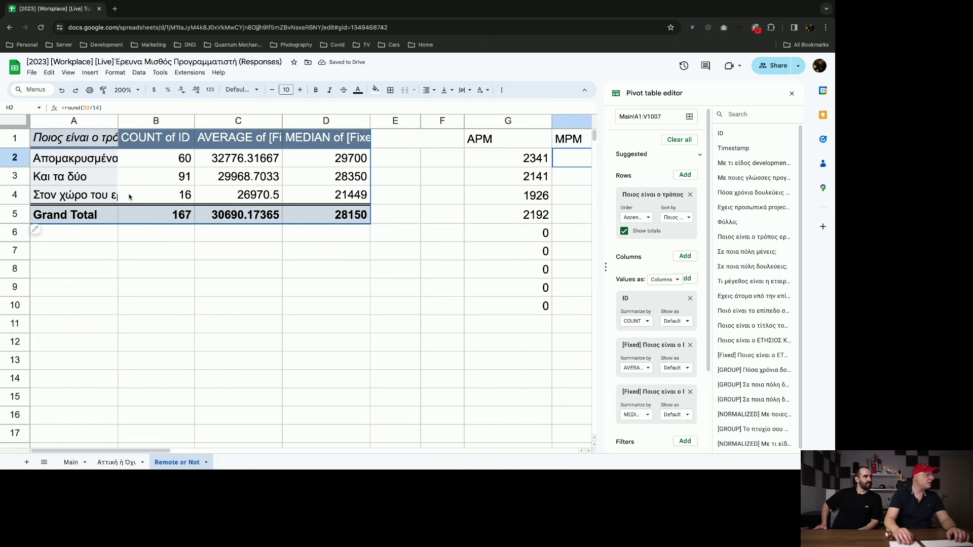
- Include every value in the "[GROUP] Πόσα χρόνια" pivot filter, keeping only Ελλάδα in the location filter
left_click(178, 202)
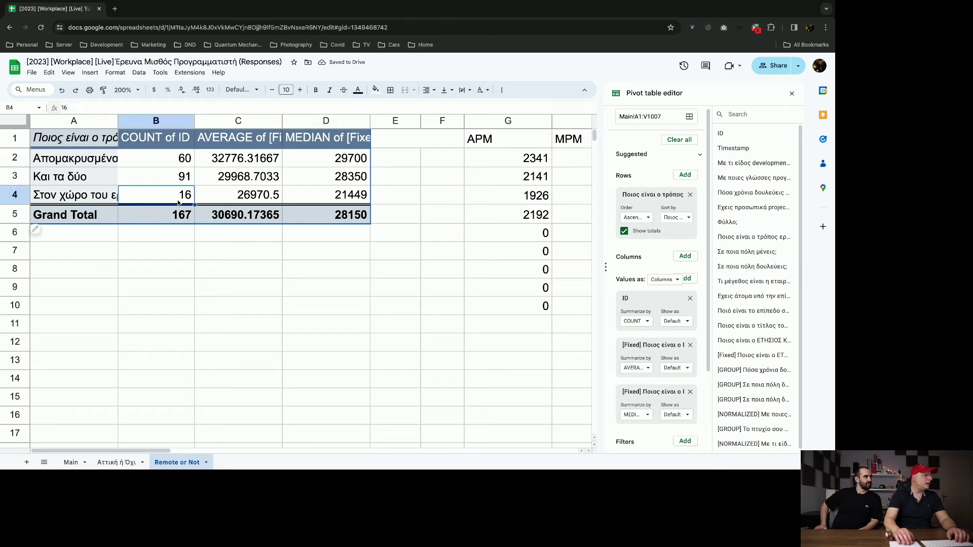
scroll(654, 365, "down", 2)
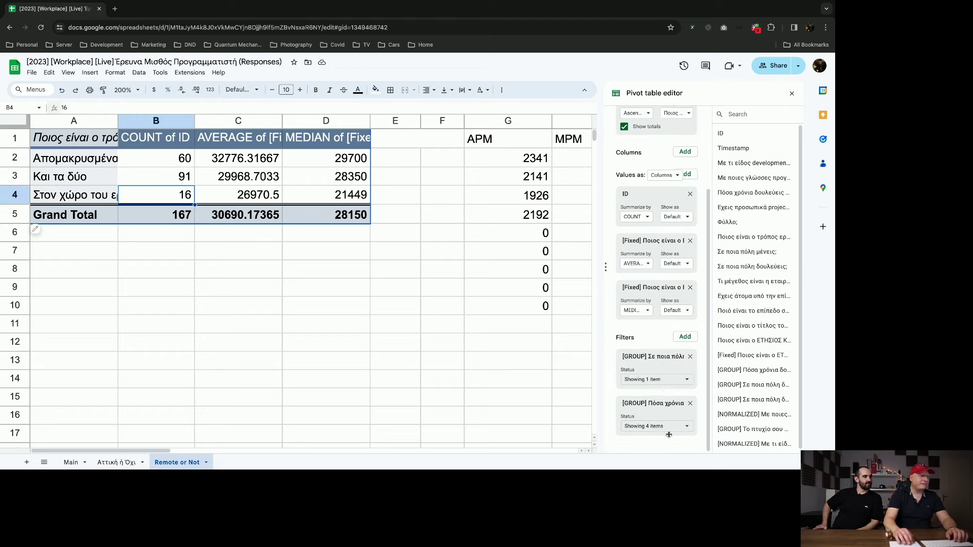
left_click(669, 431)
left_click(642, 347)
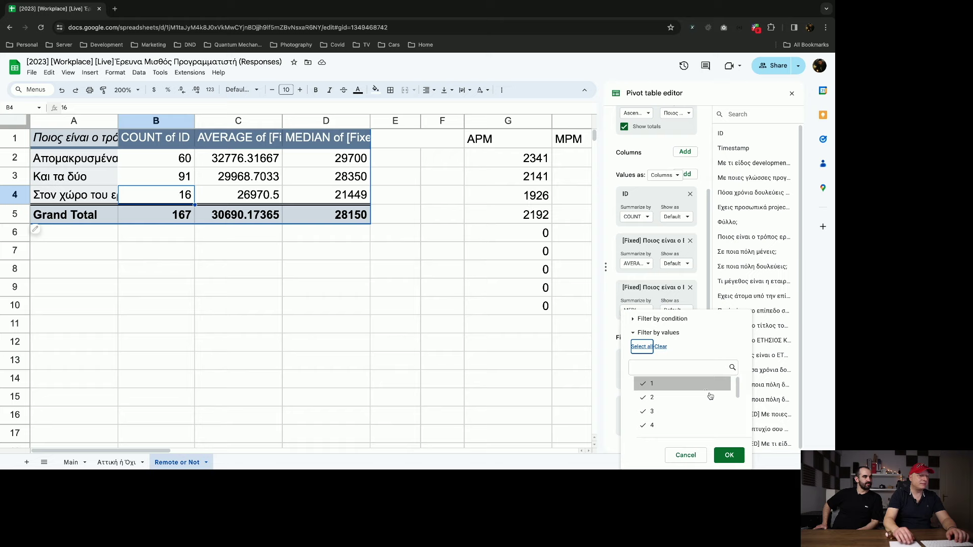
left_click(730, 455)
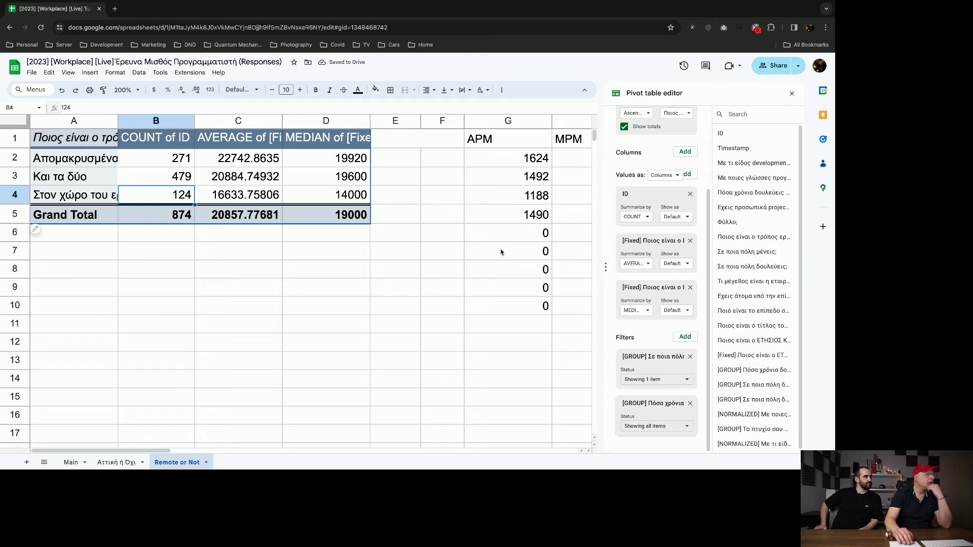
left_click(655, 426)
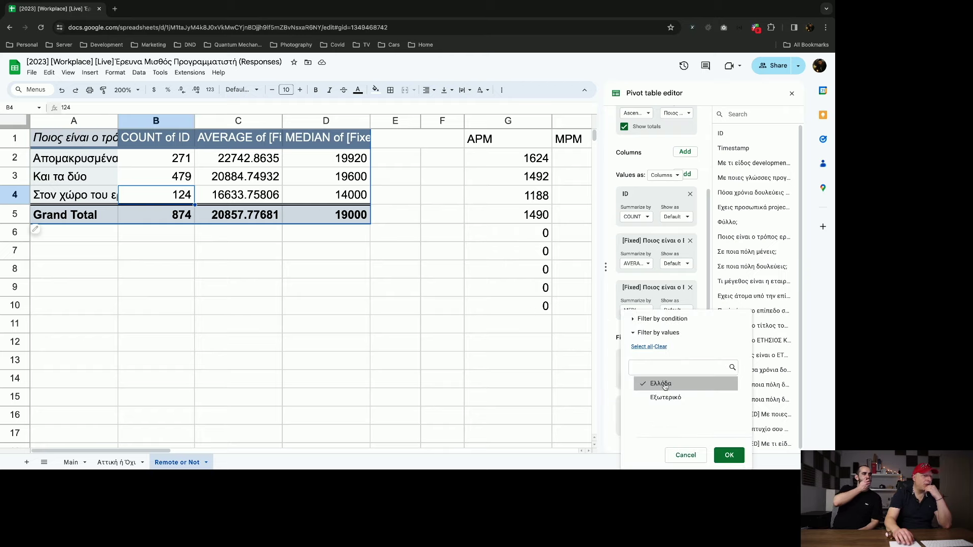
left_click(721, 453)
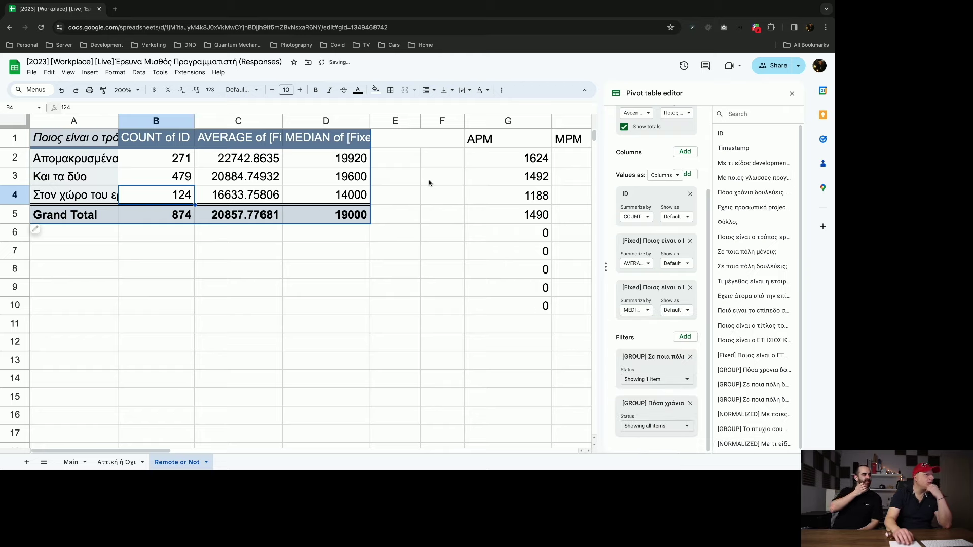
- Compare the average monthly salaries of the three working modes in G2:G4 across all experience groups
scroll(449, 158, "right", 2)
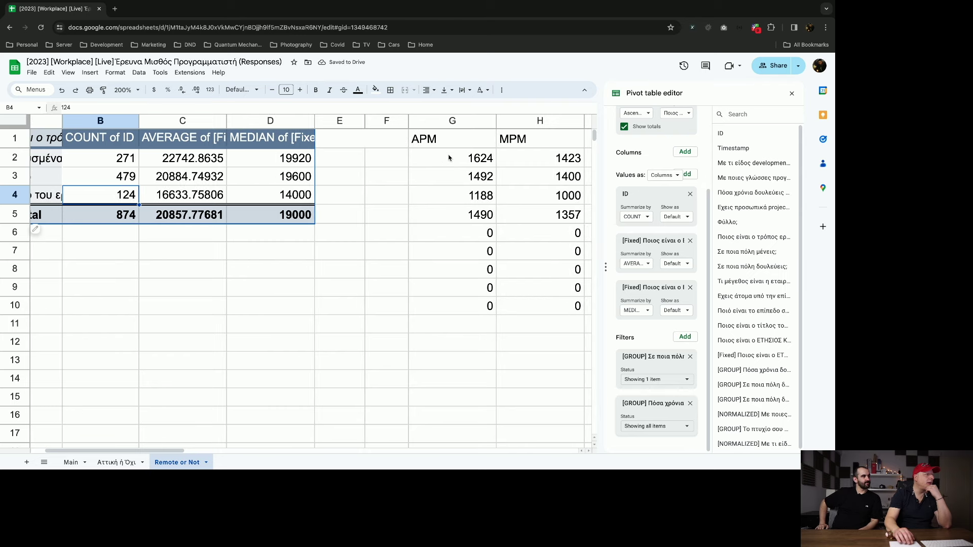
left_click(484, 162)
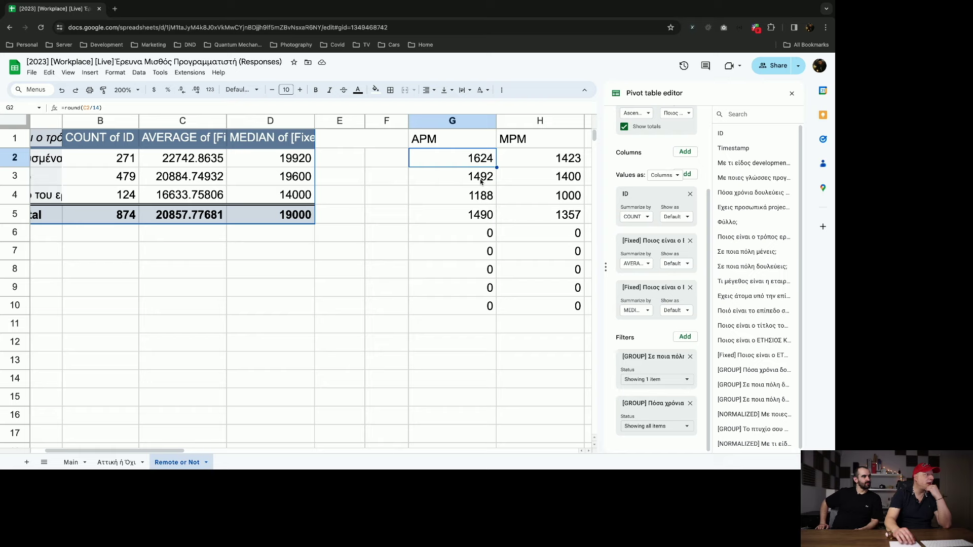
scroll(480, 181, "left", 2)
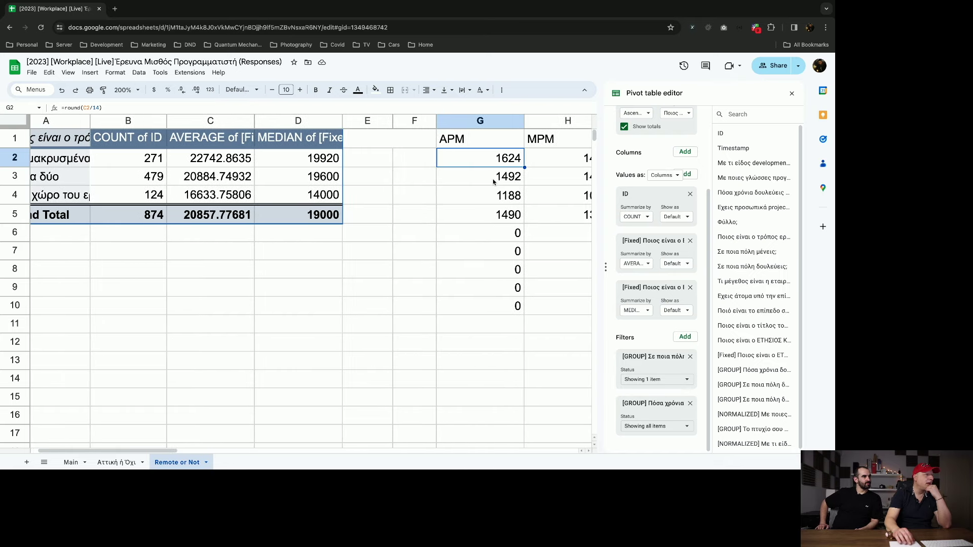
left_click(493, 182)
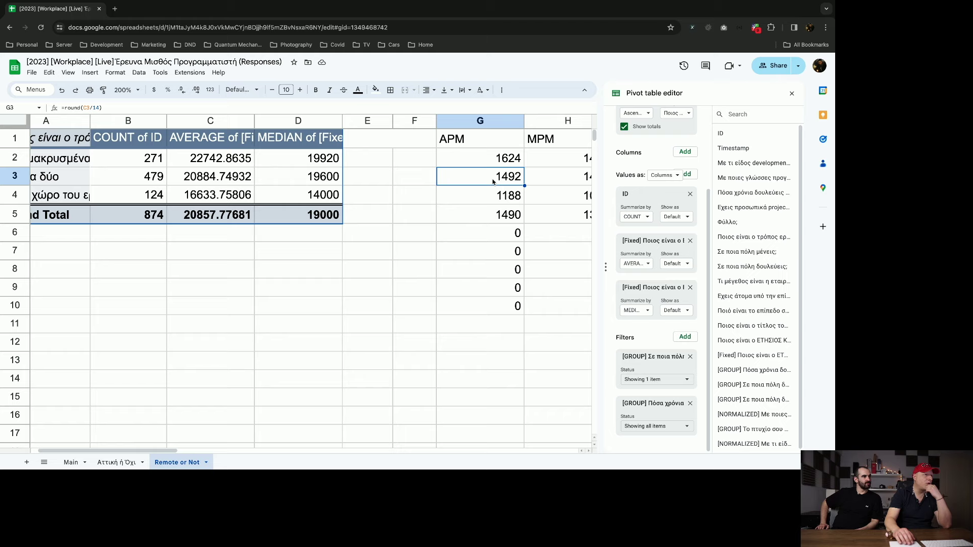
scroll(493, 181, "left", 2)
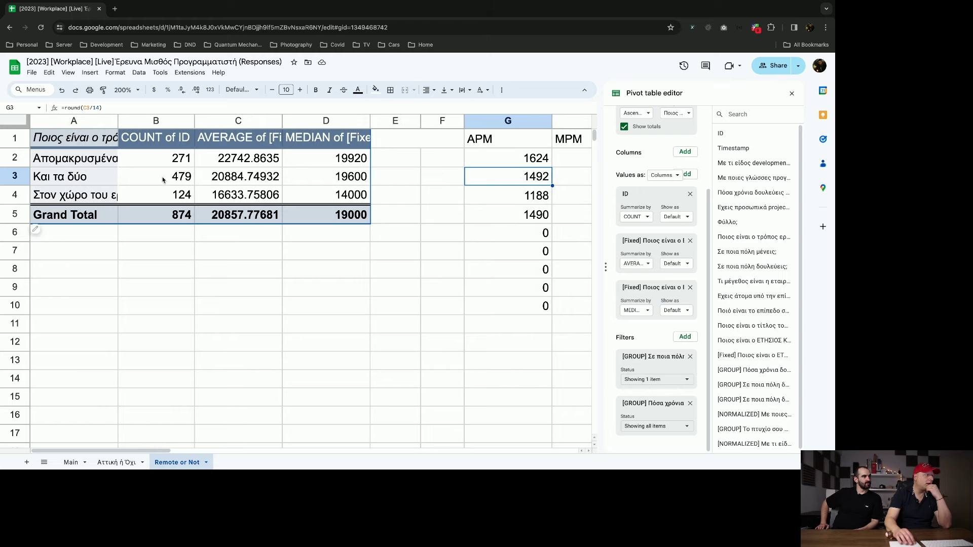
left_click(113, 182)
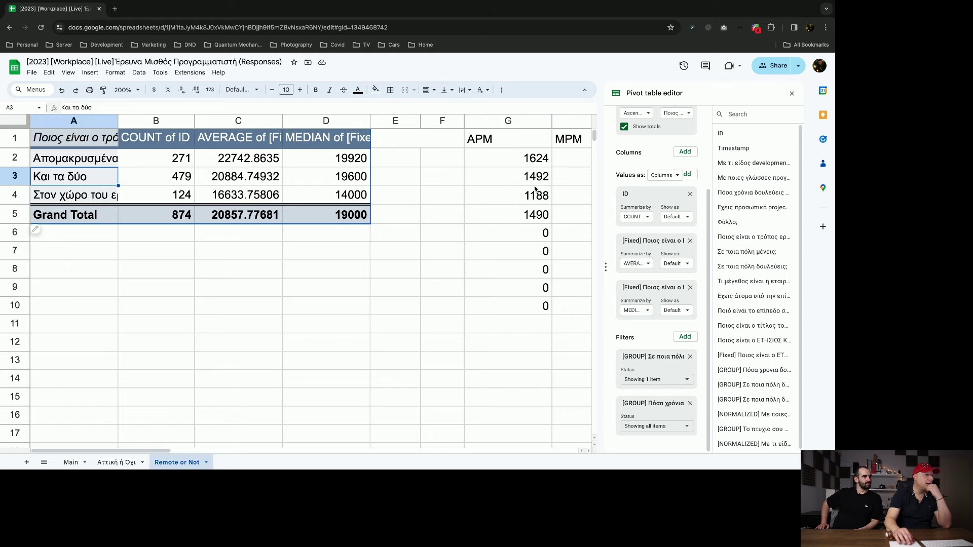
left_click(534, 196)
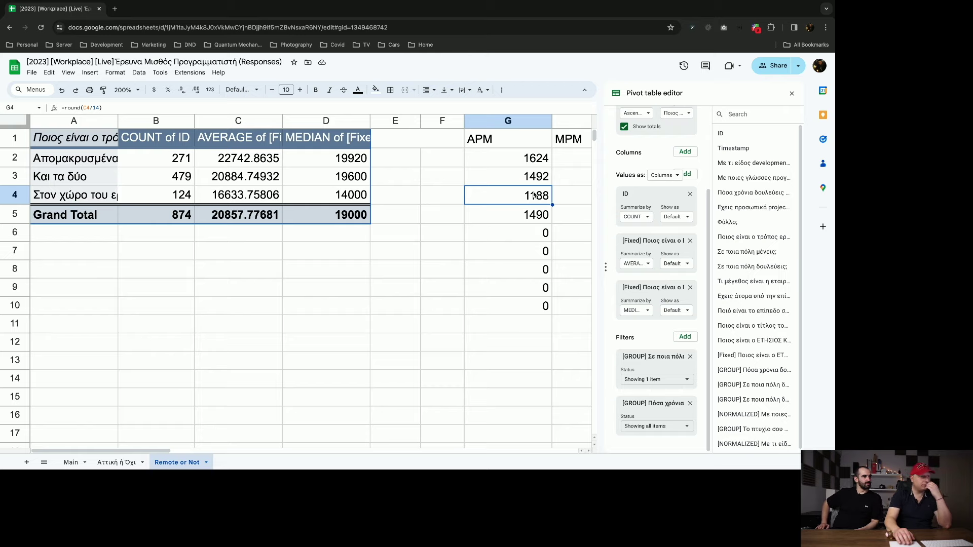
scroll(534, 195, "right", 3)
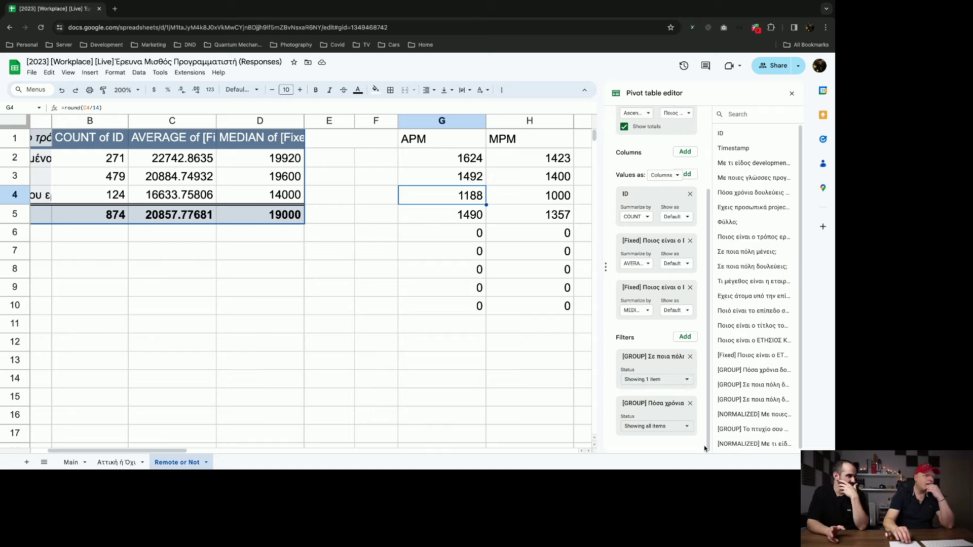
- Exclude values 1 through 6 from the "[GROUP] Πόσα χρόνια" pivot filter
left_click(674, 426)
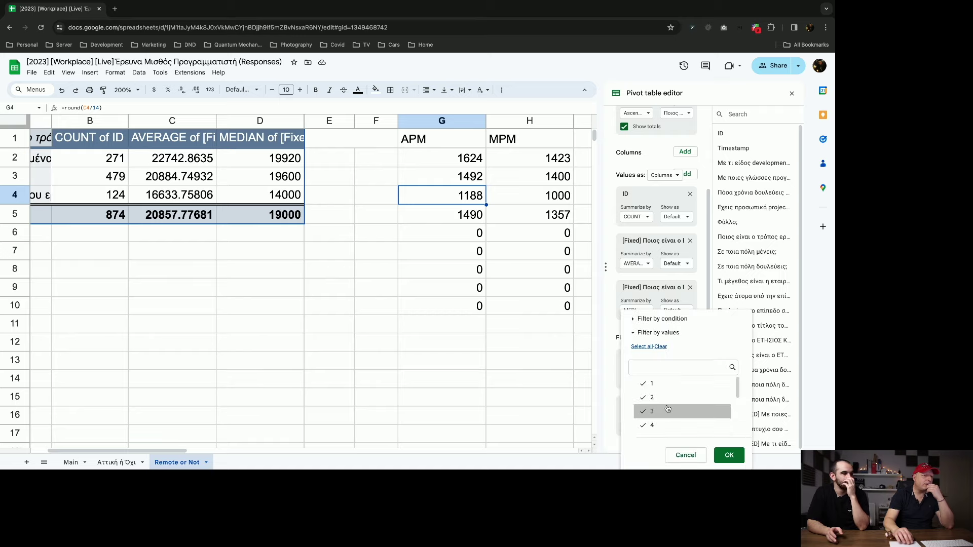
scroll(667, 408, "down", 2)
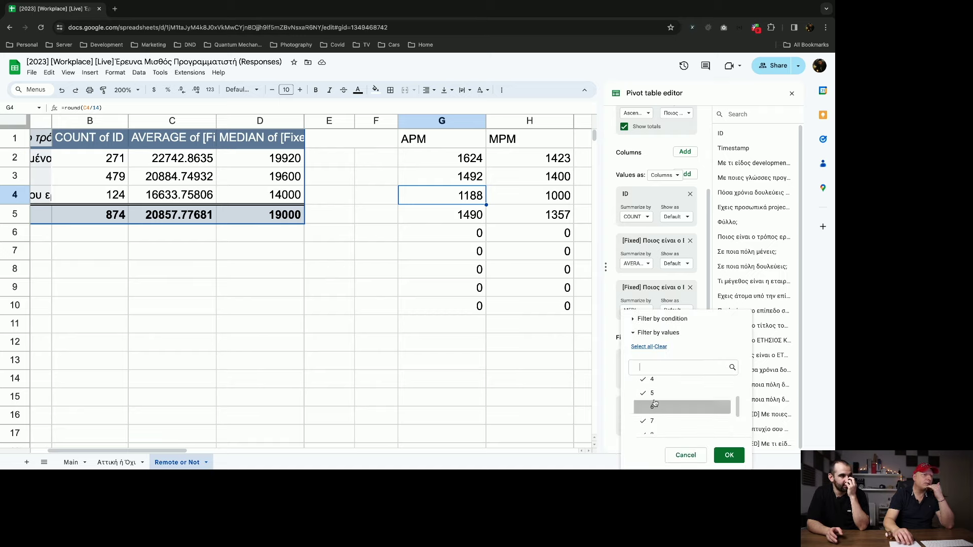
left_click(655, 399)
left_click(664, 408)
scroll(664, 408, "up", 1)
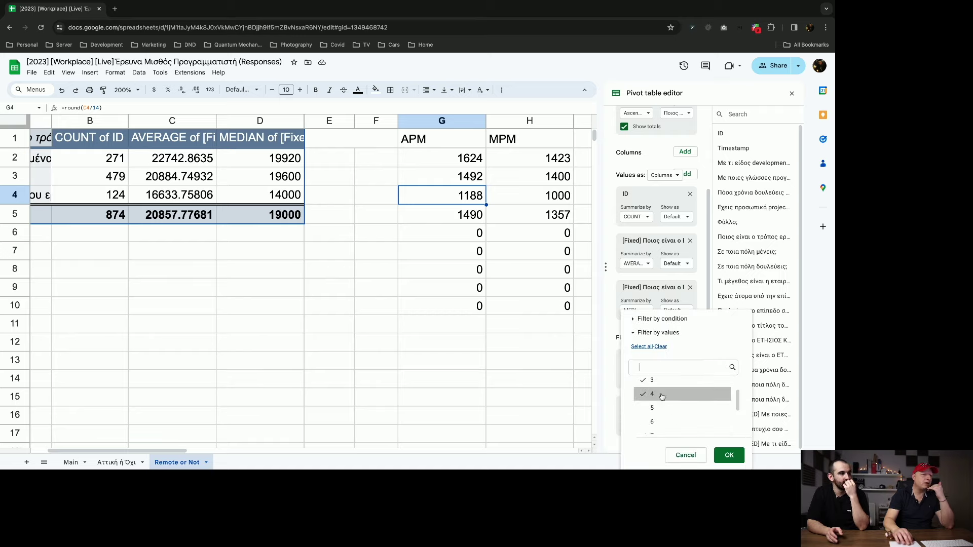
left_click(661, 396)
left_click(657, 383)
scroll(658, 385, "up", 1)
left_click(657, 387)
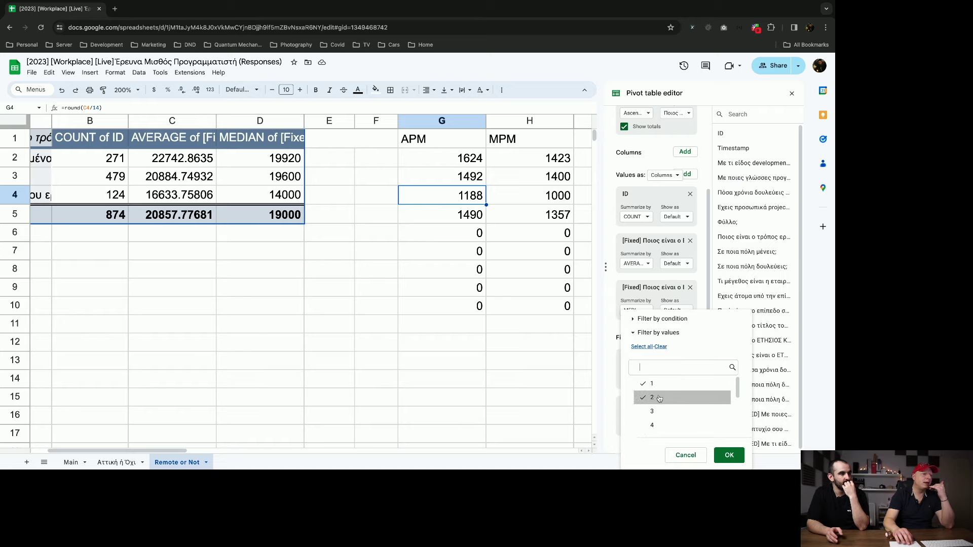
scroll(658, 389, "up", 1)
left_click(659, 388)
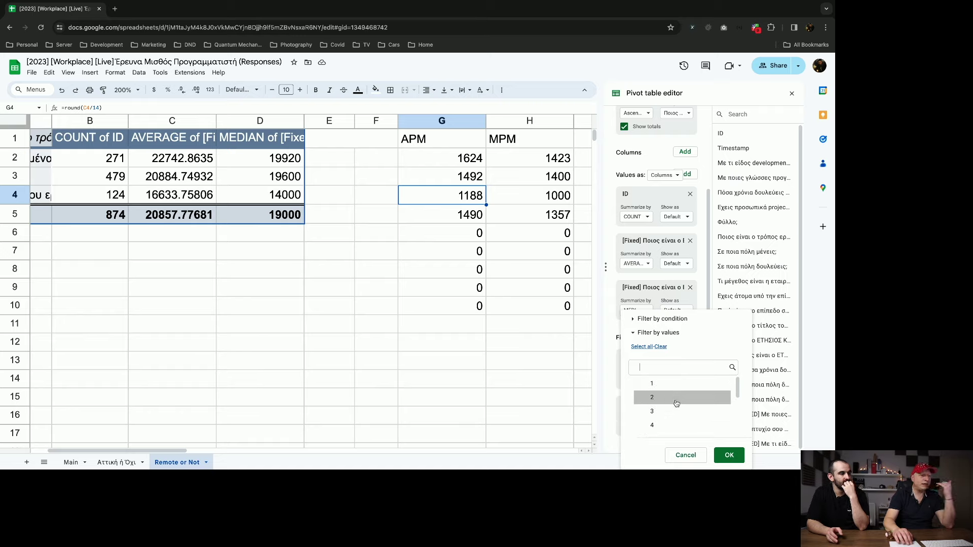
left_click(729, 455)
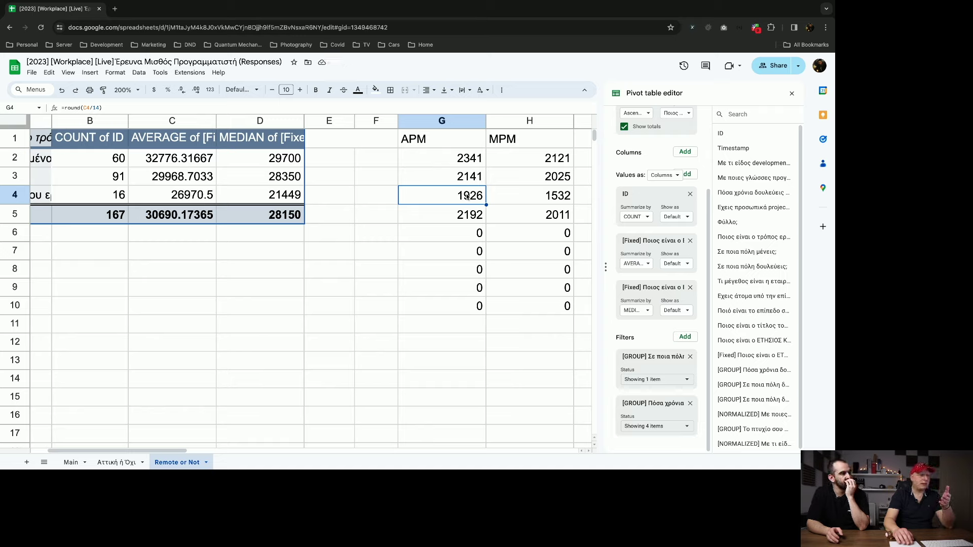
- Compare the monthly averages and medians of remote and on-site work in G2:H4, and check the on-site response count in B4
left_click(466, 165)
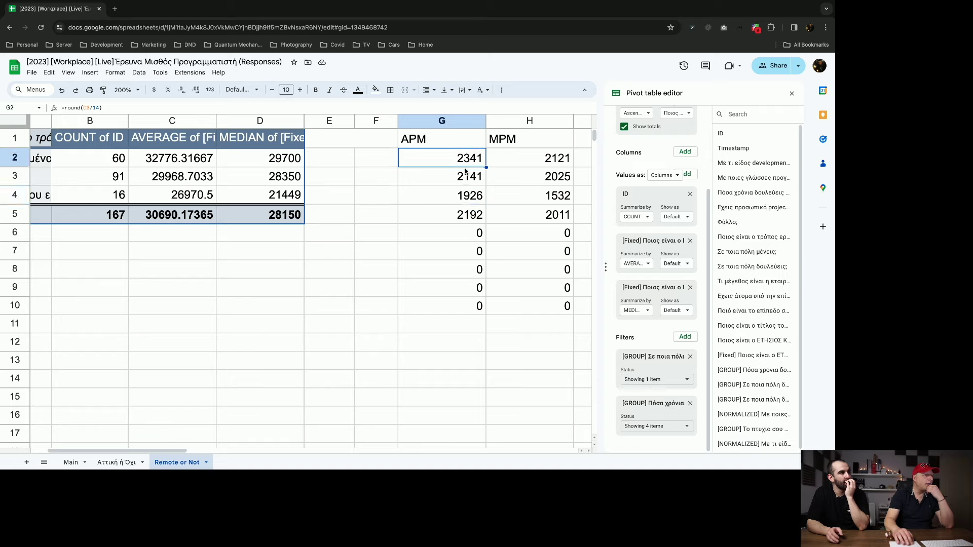
left_click(469, 193)
left_click(545, 166)
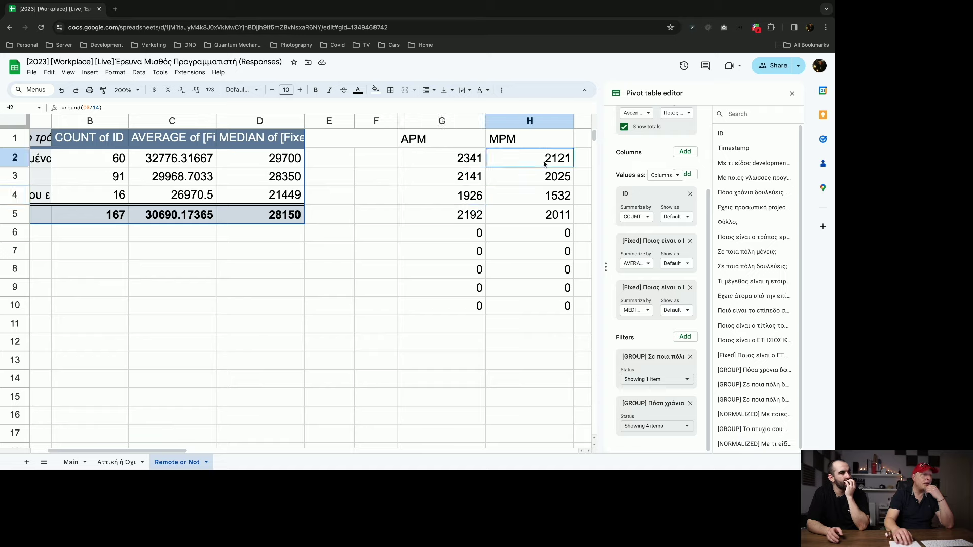
left_click(544, 195)
left_click(542, 163)
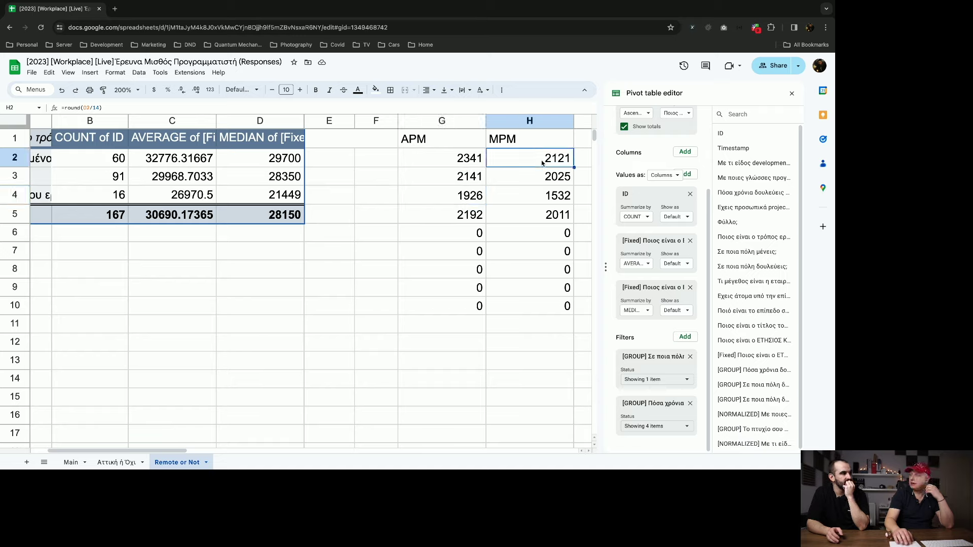
scroll(276, 272, "left", 3)
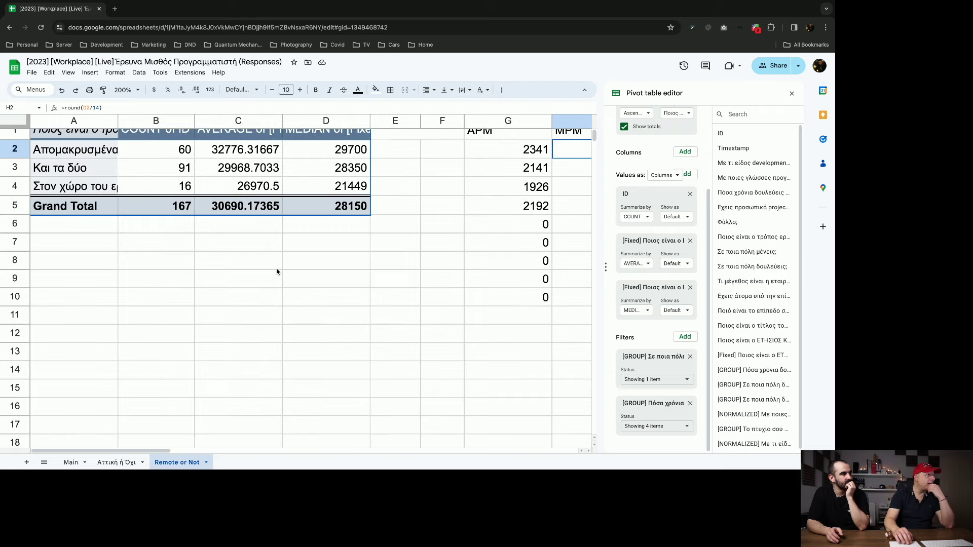
left_click(180, 190)
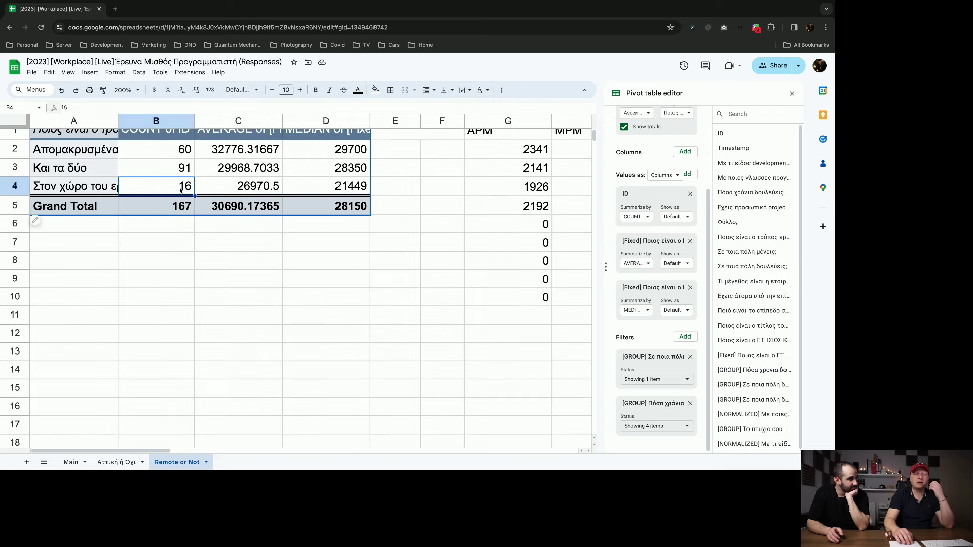
scroll(180, 190, "up", 1)
scroll(181, 190, "right", 3)
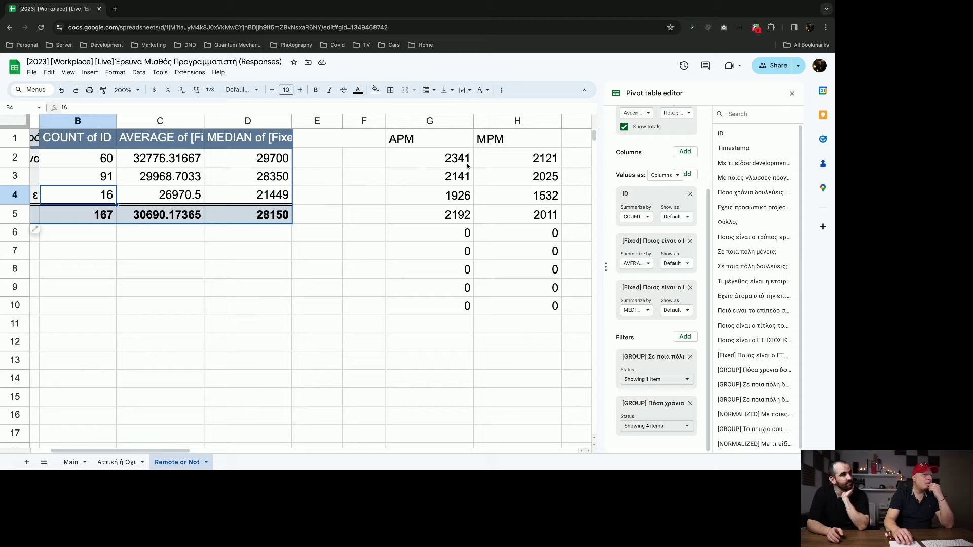
- Add values 5 and 6 to the "[GROUP] Πόσα χρόνια" pivot filter and check the on-site monthly average in G4
left_click(657, 385)
scroll(663, 412, "down", 2)
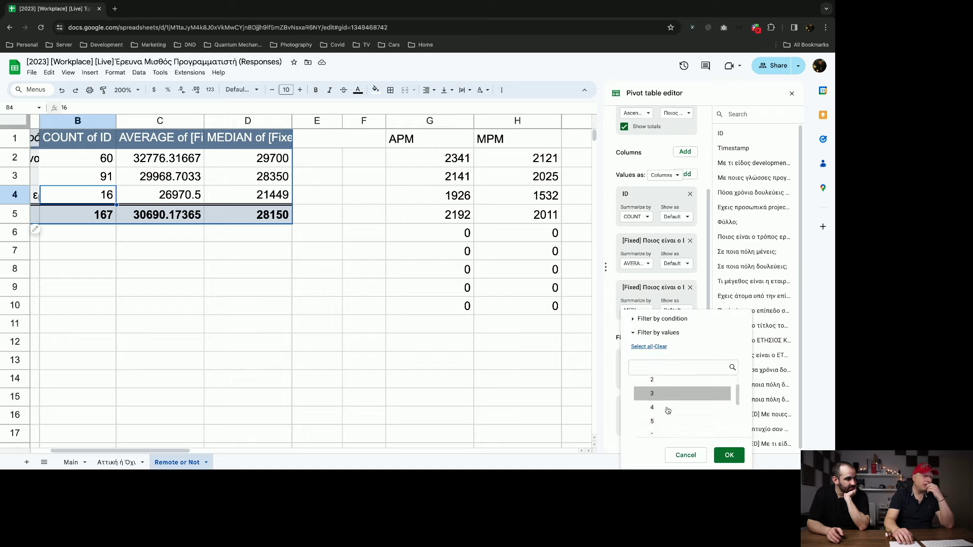
left_click(662, 414)
left_click(659, 401)
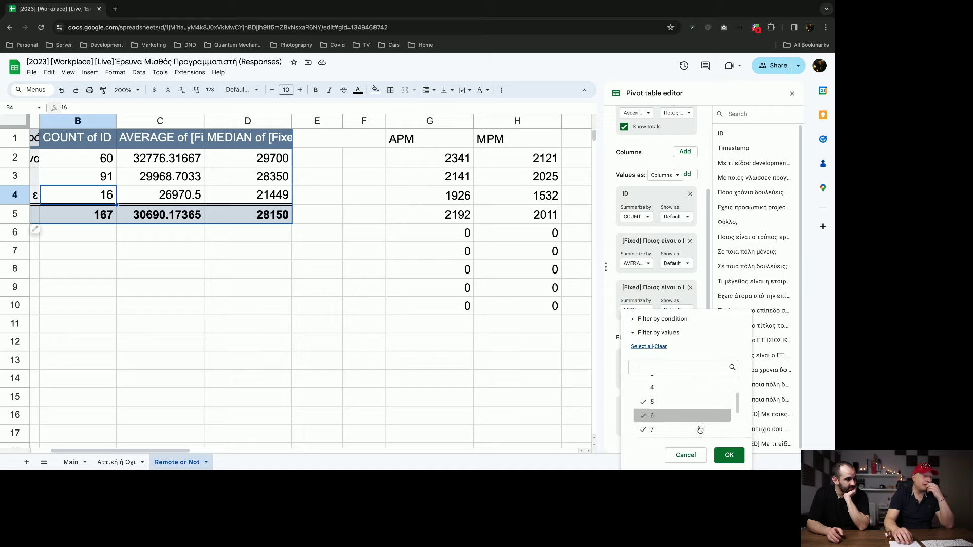
left_click(728, 455)
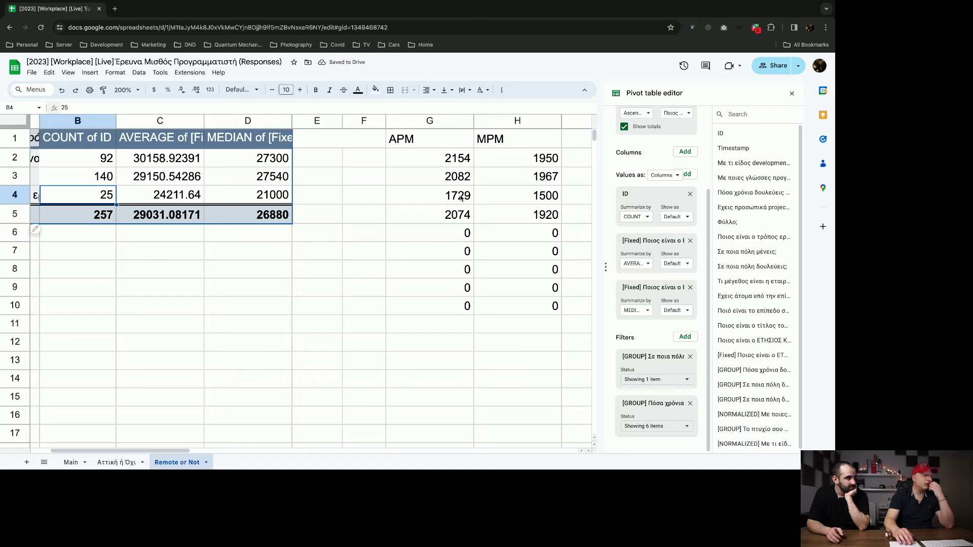
left_click(453, 195)
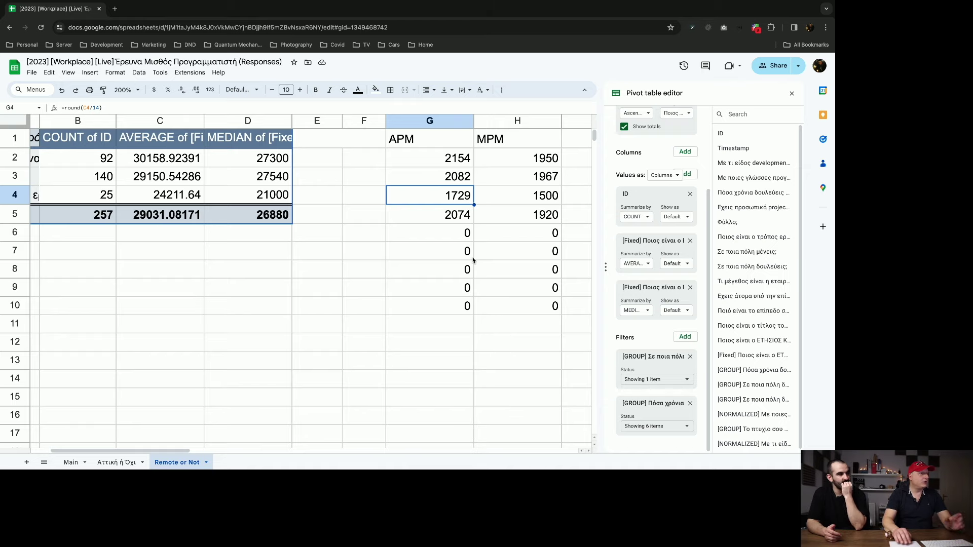
- Add "[GROUP] Σε ποια πόλη δουλεύεις, Αττική ή Υπόλοιπη Ελλάδα" as a pivot row grouping and place it above the working mode
scroll(363, 250, "left", 3)
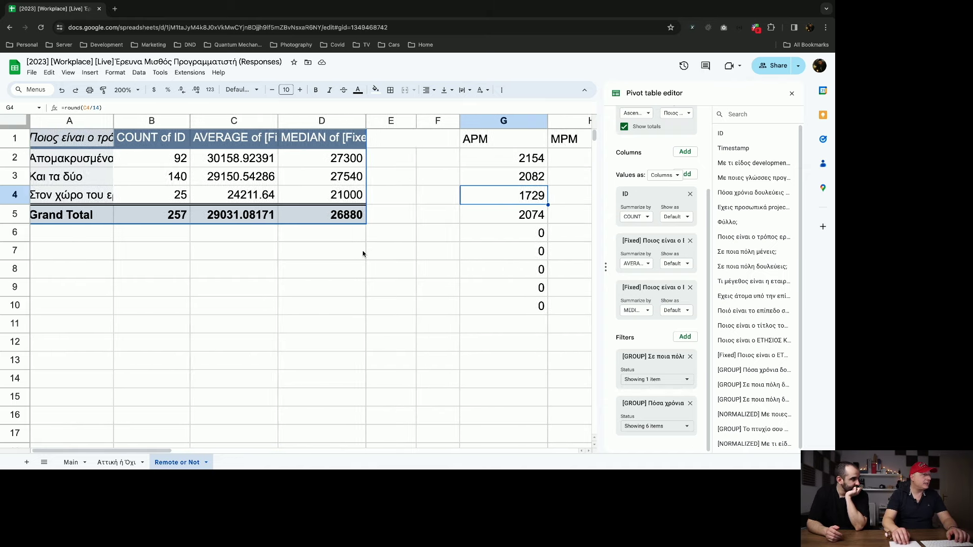
scroll(363, 254, "up", 1)
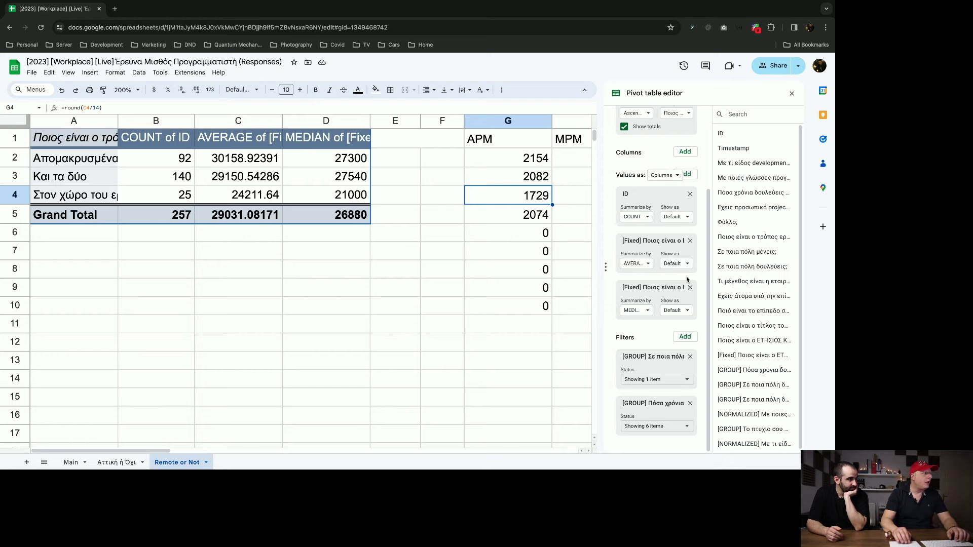
scroll(684, 253, "up", 3)
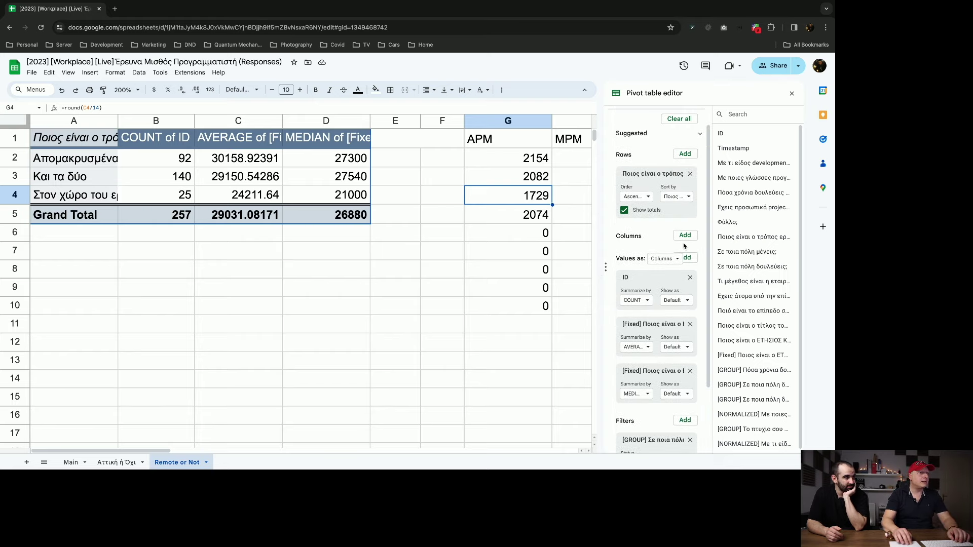
left_click(684, 177)
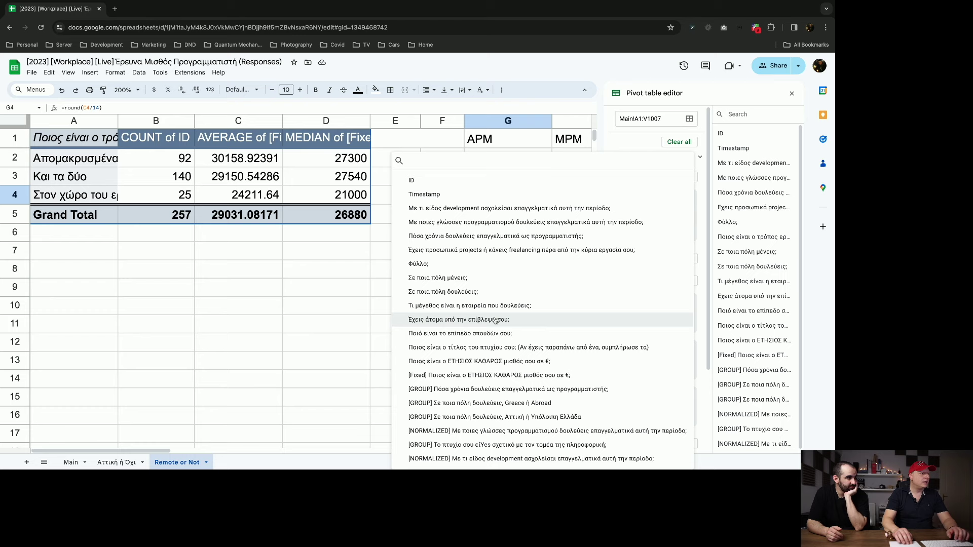
left_click(534, 417)
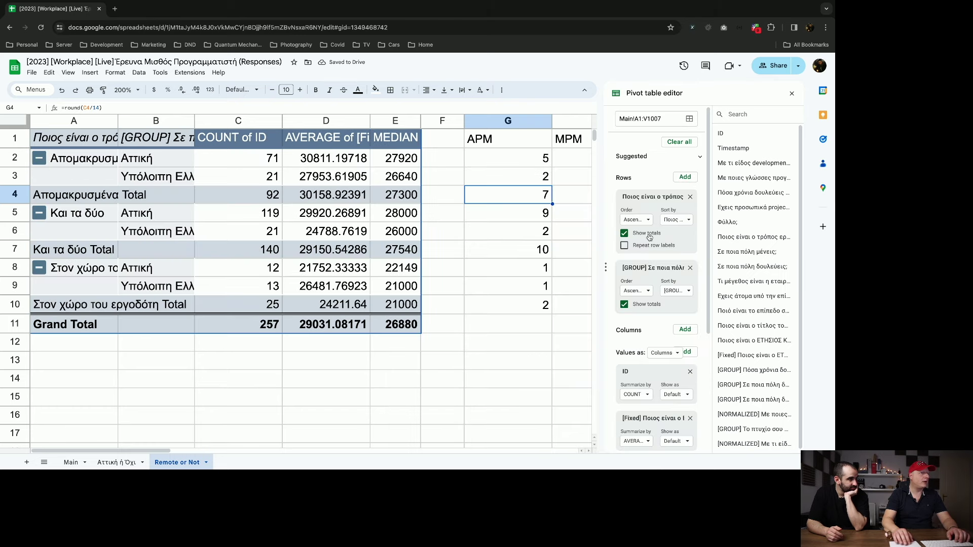
left_click_drag(655, 204, 654, 251)
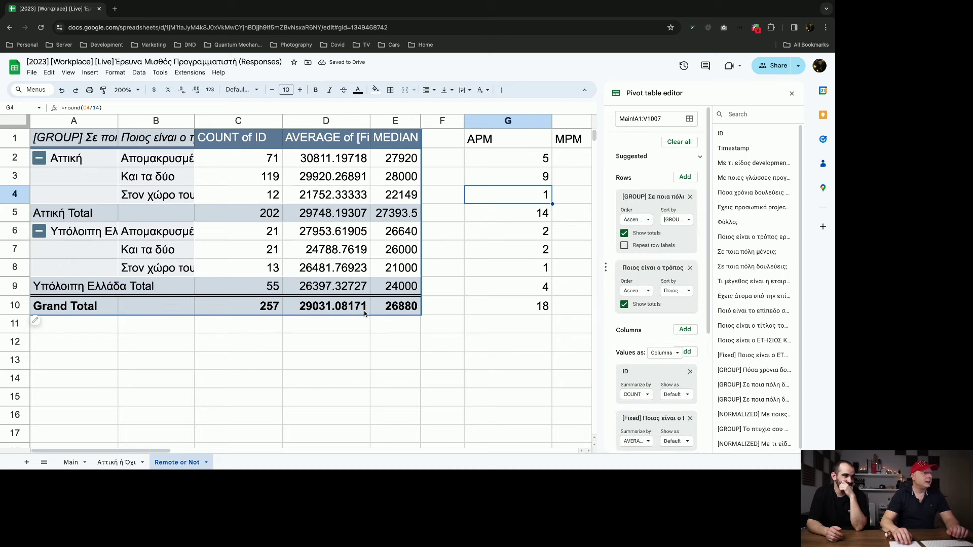
- Move the APM and MPM block from G1:H10 to start at F1, directly beside the pivot table
scroll(278, 322, "right", 2)
scroll(364, 314, "right", 2)
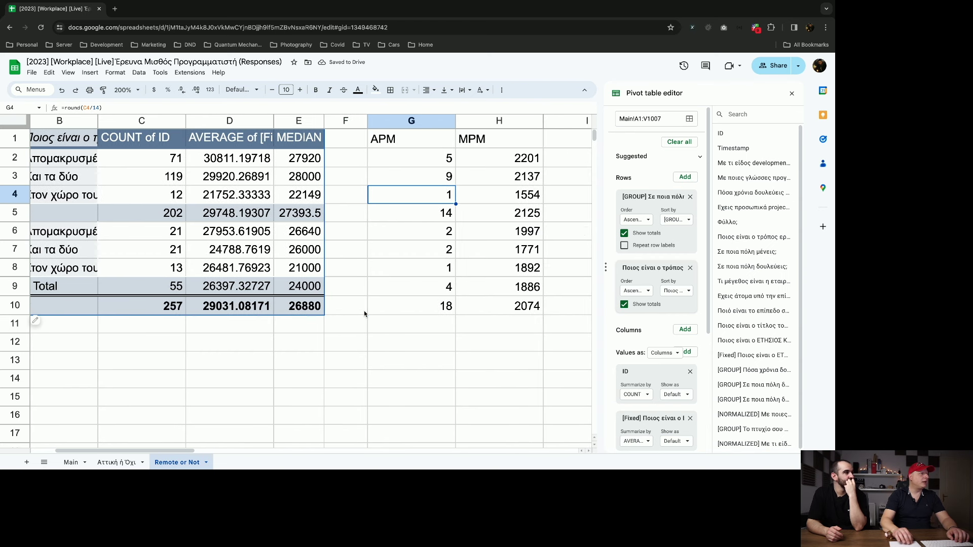
left_click(411, 154)
left_click(410, 143)
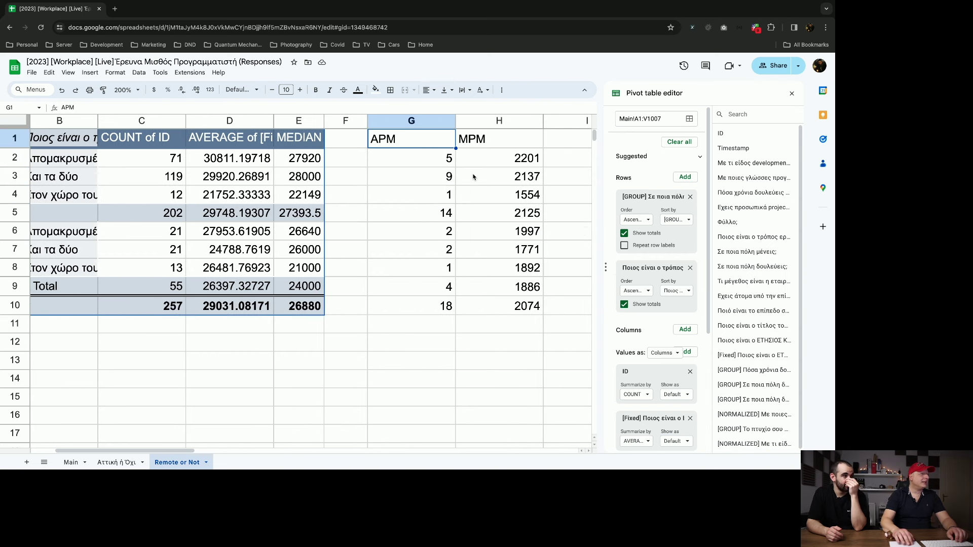
left_click(513, 305, "shift")
key("ctrl+x")
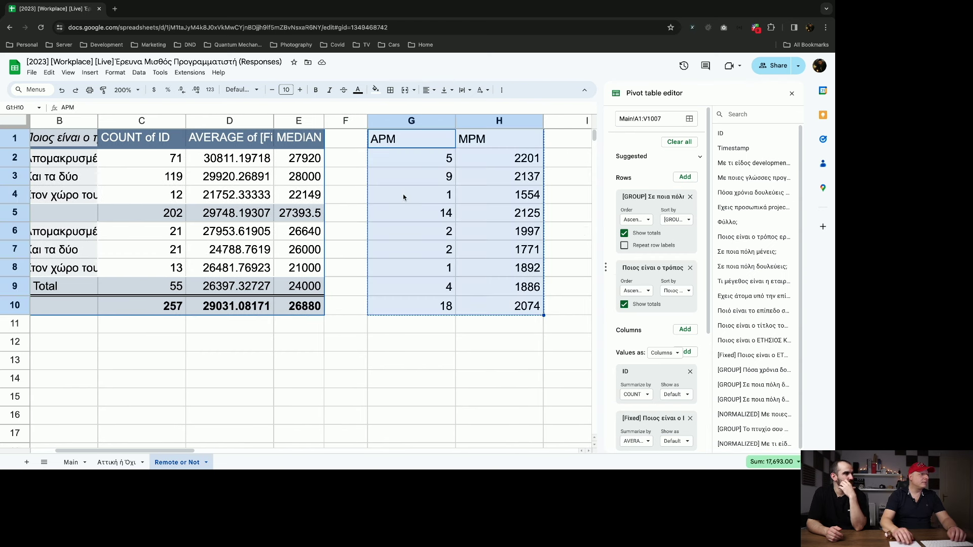
left_click(354, 143)
key("ctrl+v")
- Change the APM formula in F2 to =round(D2/14) and fill it down to F10
left_click(357, 157)
scroll(253, 228, "left", 1)
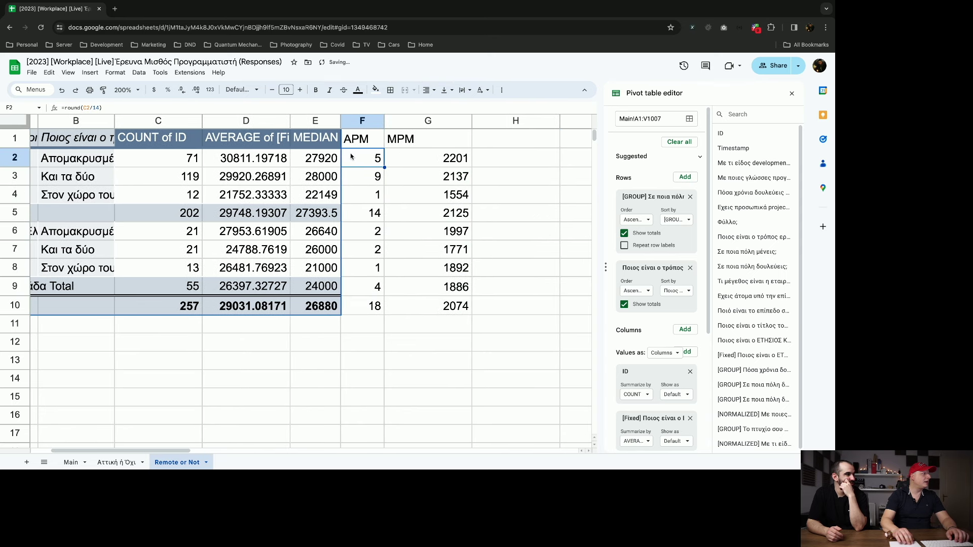
left_click(87, 107)
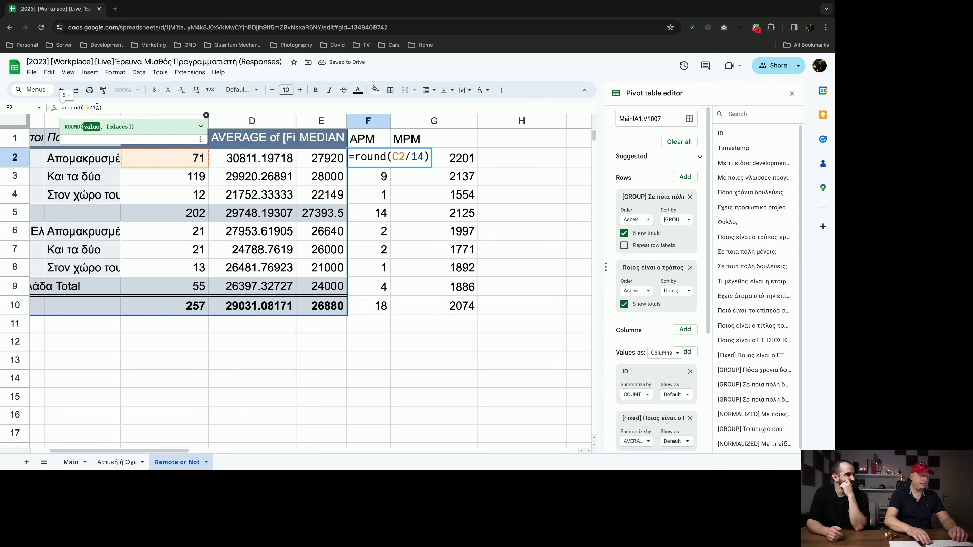
key("Return")
key("Up")
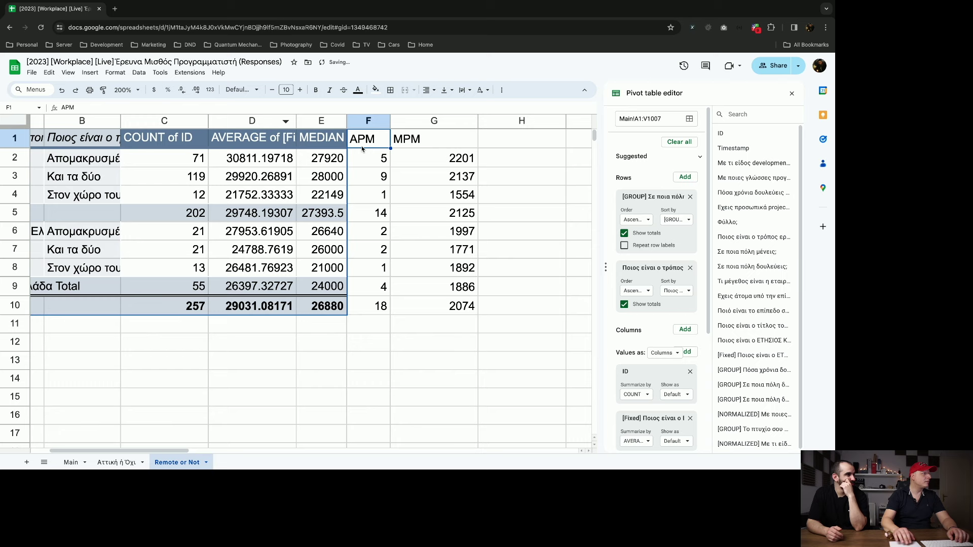
scroll(140, 122, "left", 3)
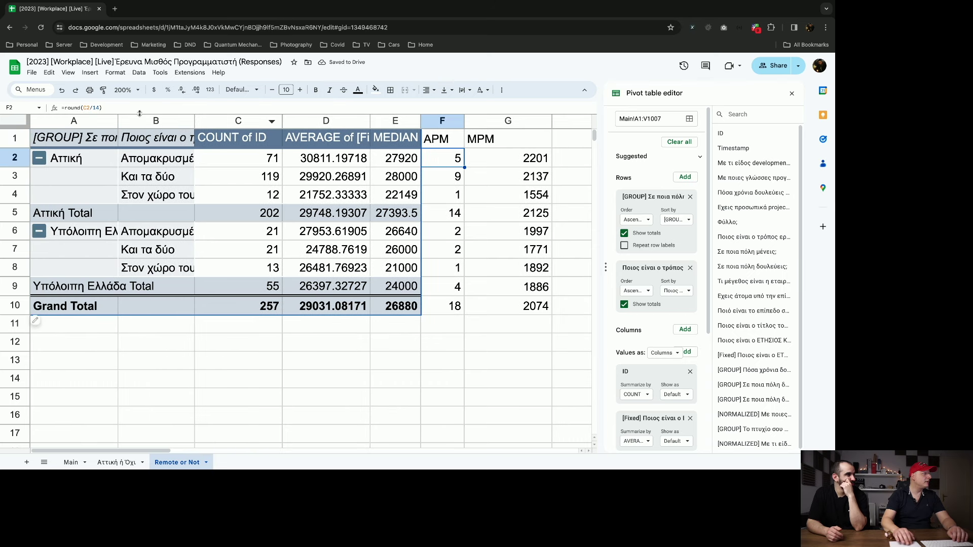
left_click(84, 108)
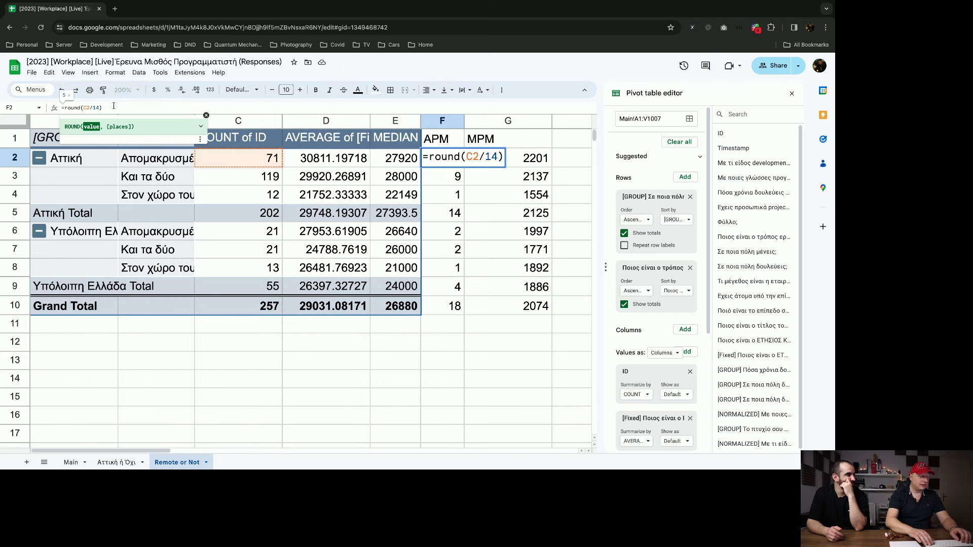
key("BackSpace")
key("BackSpace")
type("d2")
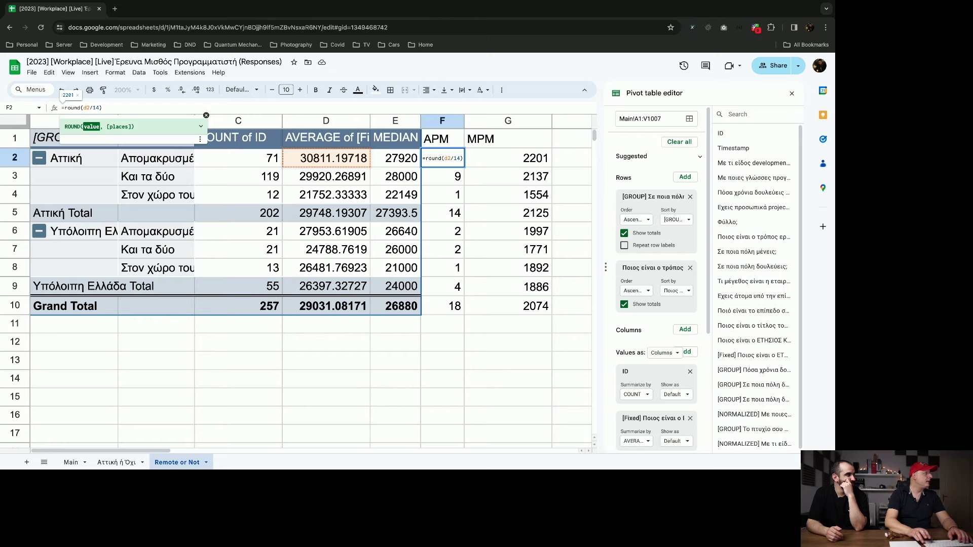
key("Return")
left_click(459, 159)
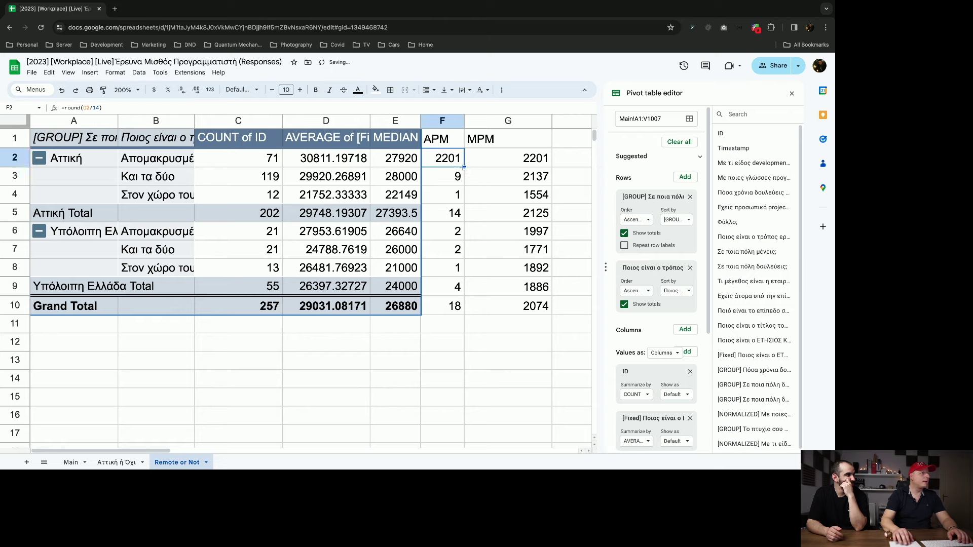
left_click_drag(464, 168, 464, 308)
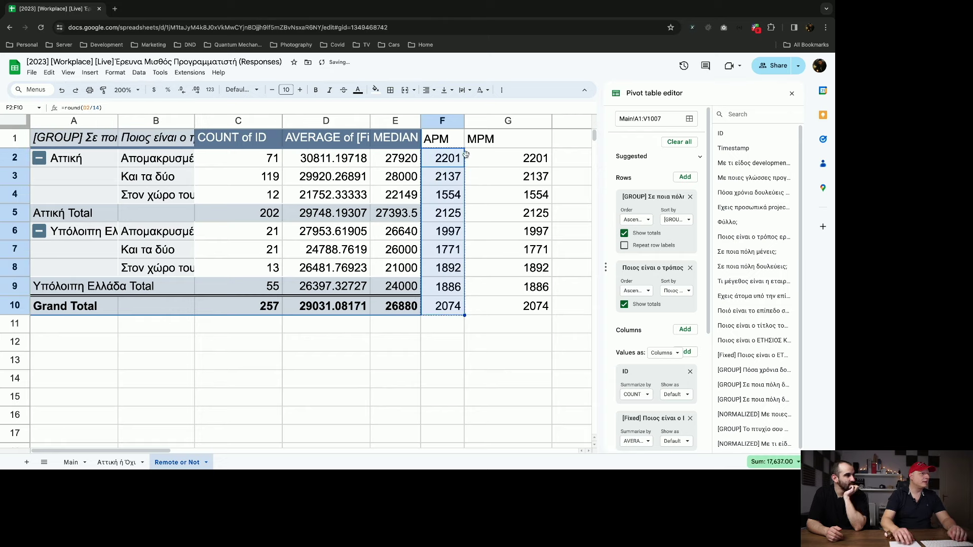
- Copy the APM formula into G2 so MPM uses the median column, and fill it down to G10
left_click(528, 163)
key("ctrl+v")
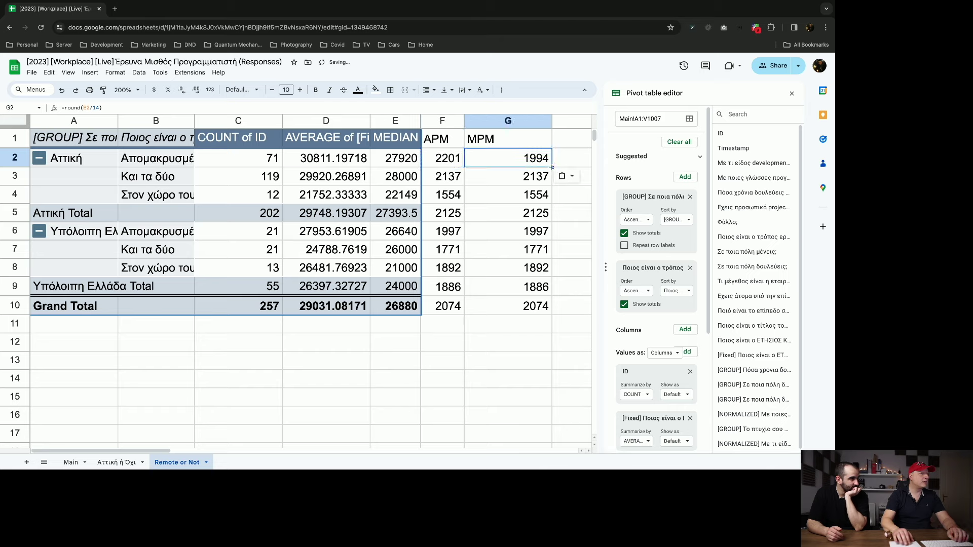
left_click_drag(552, 167, 545, 306)
left_click(517, 158)
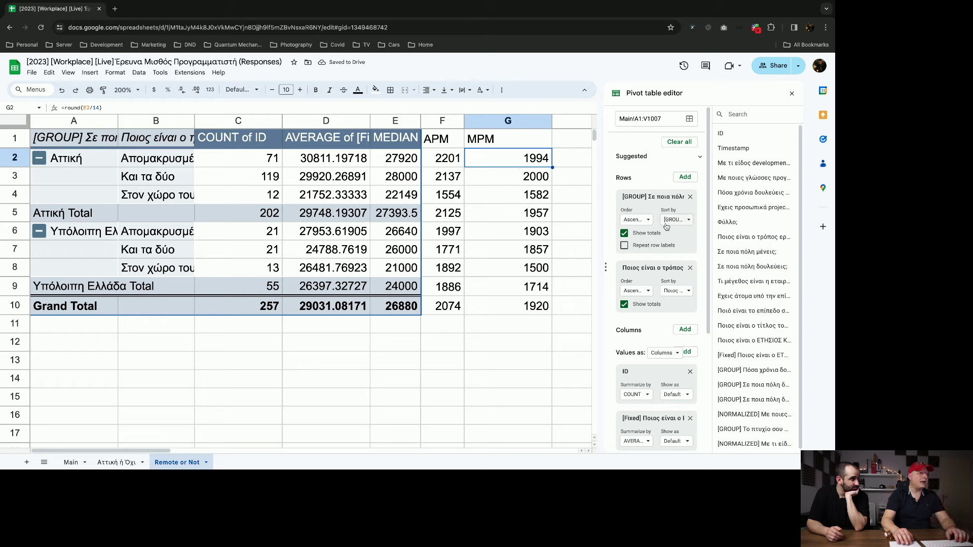
- Turn off totals for both pivot row groupings, then widen columns A and B and narrow column C
left_click(638, 304)
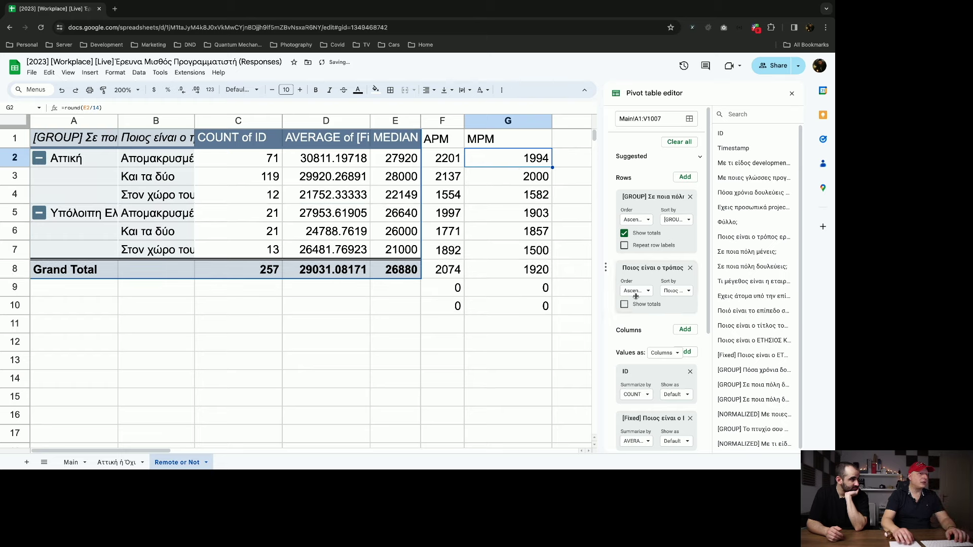
left_click(635, 234)
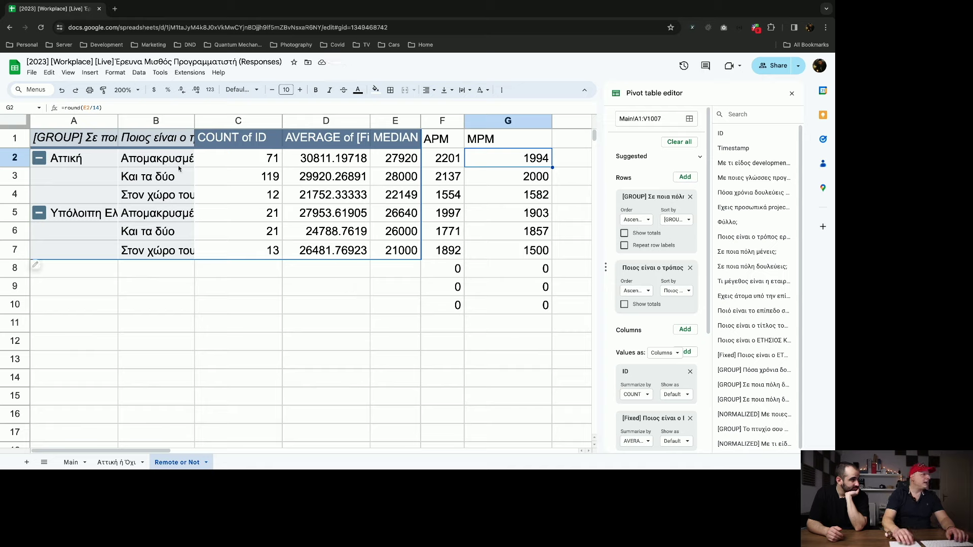
left_click_drag(118, 121, 123, 121)
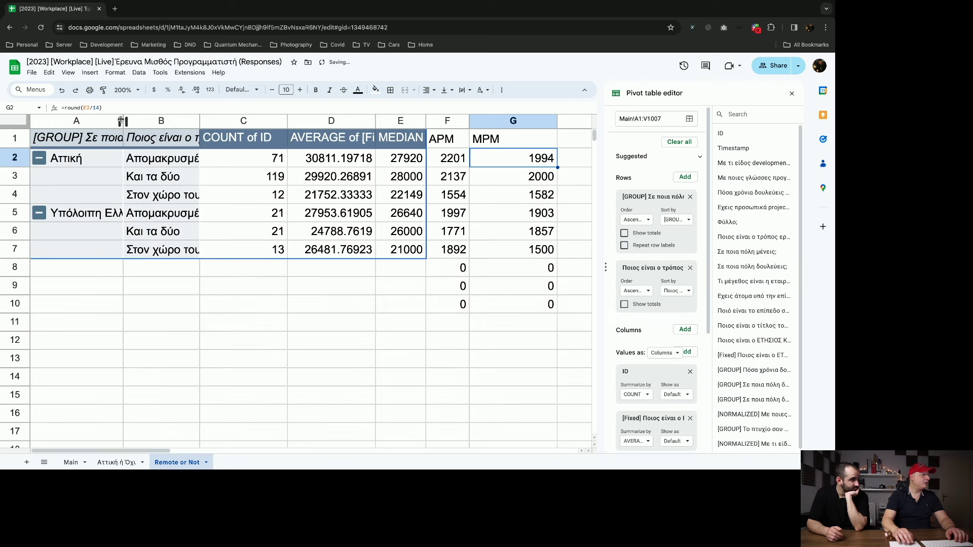
left_click_drag(288, 120, 234, 121)
left_click_drag(234, 122, 240, 122)
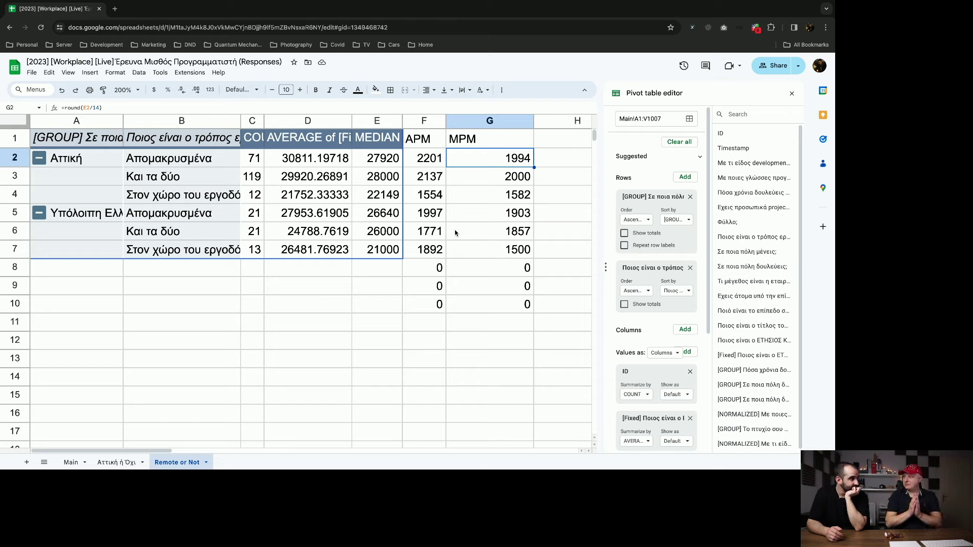
- Examine the monthly average and median for remote work in Υπόλοιπη Ελλάδα against the Αττική rows
left_click(111, 219)
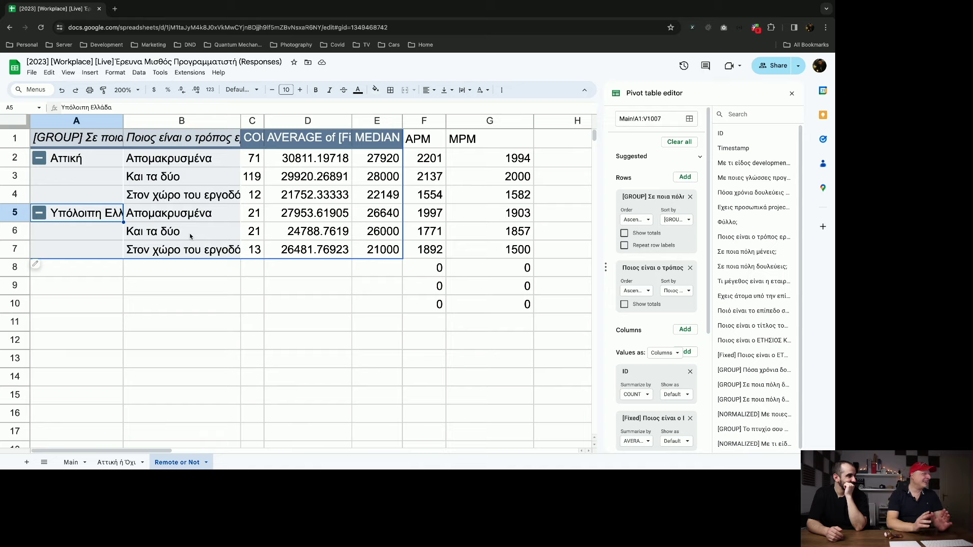
left_click(204, 218)
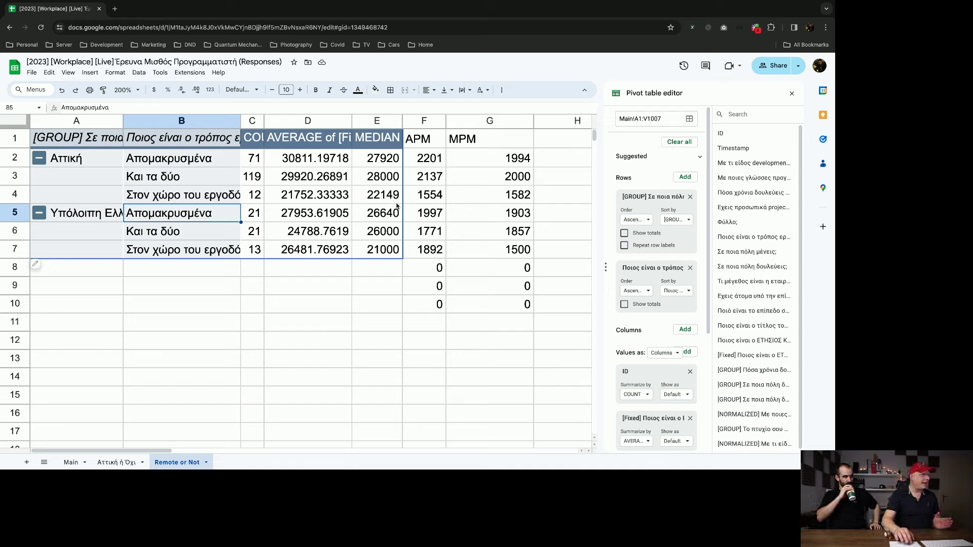
left_click(428, 215)
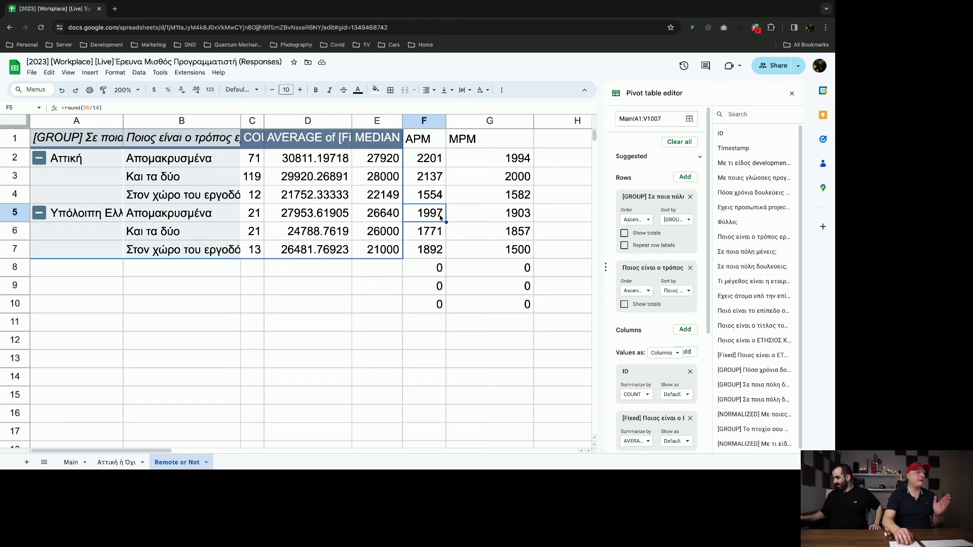
left_click(505, 217)
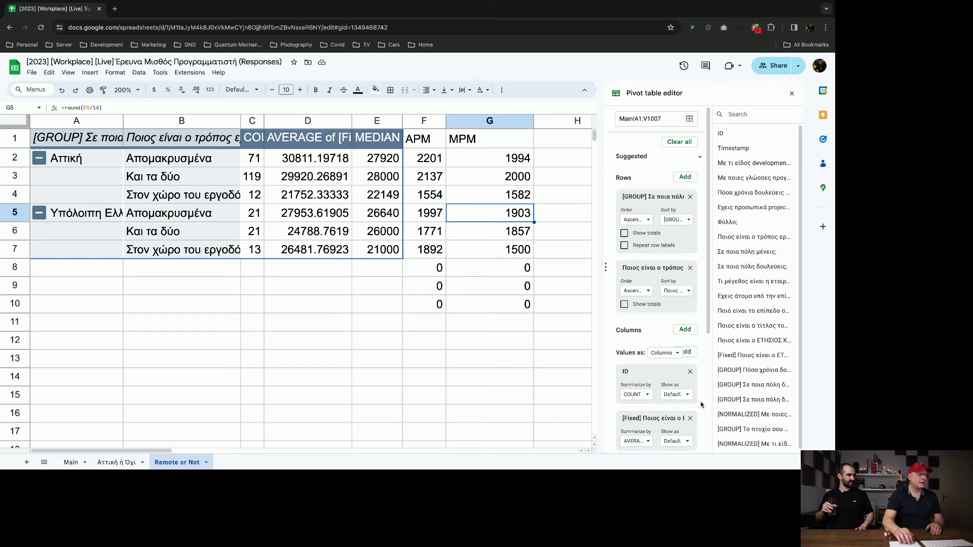
- Include every value in the "[GROUP] Πόσα χρόνια" pivot filter and review the remote-work monthly salaries in row 5
scroll(702, 406, "down", 4)
left_click(680, 426)
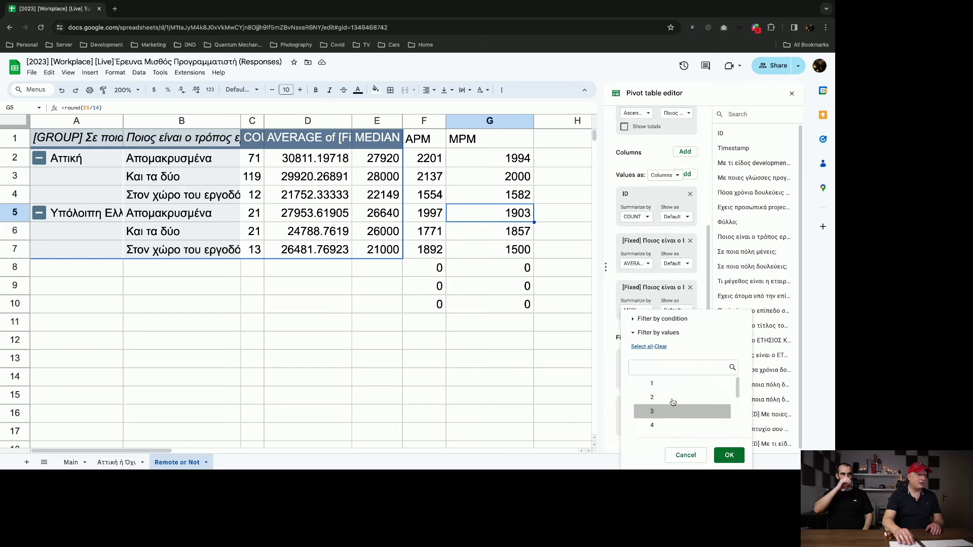
left_click(729, 455)
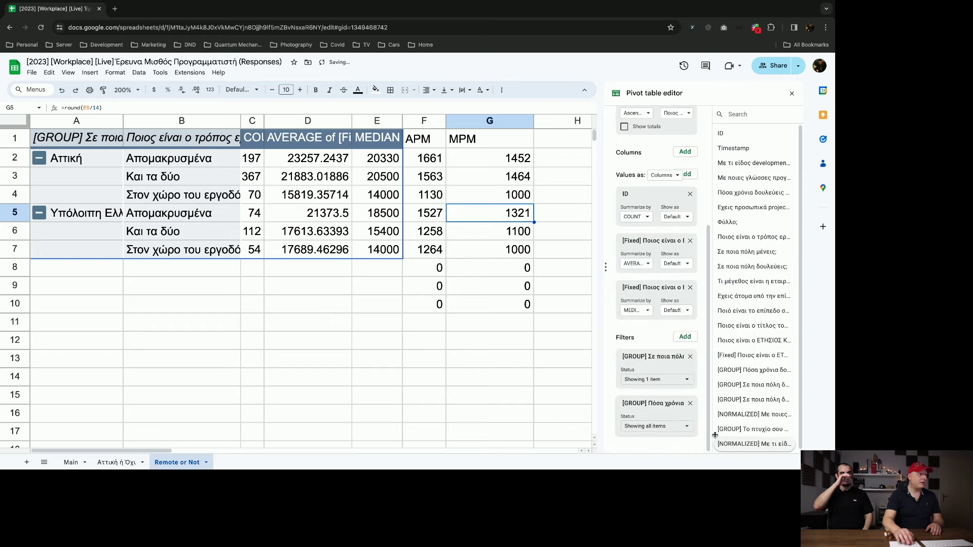
left_click(436, 213)
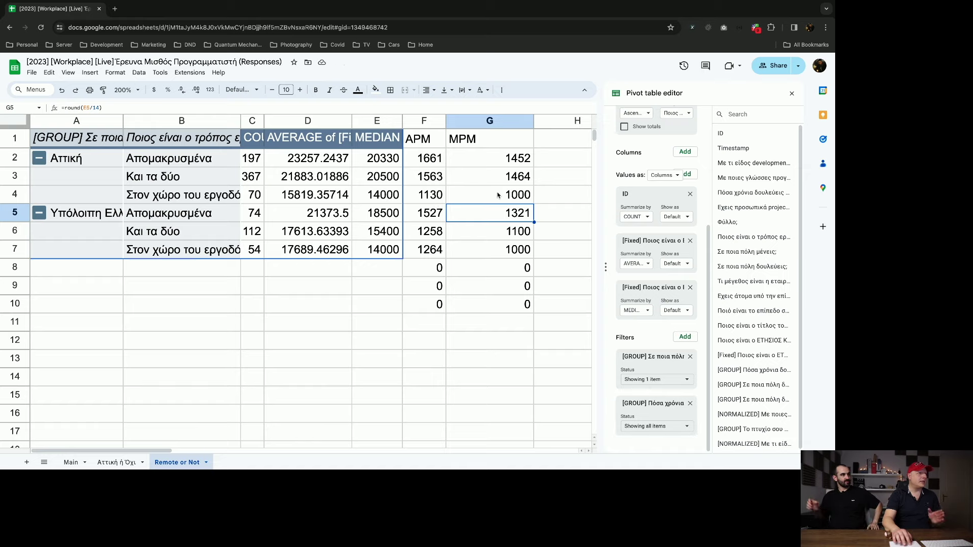
left_click(486, 209)
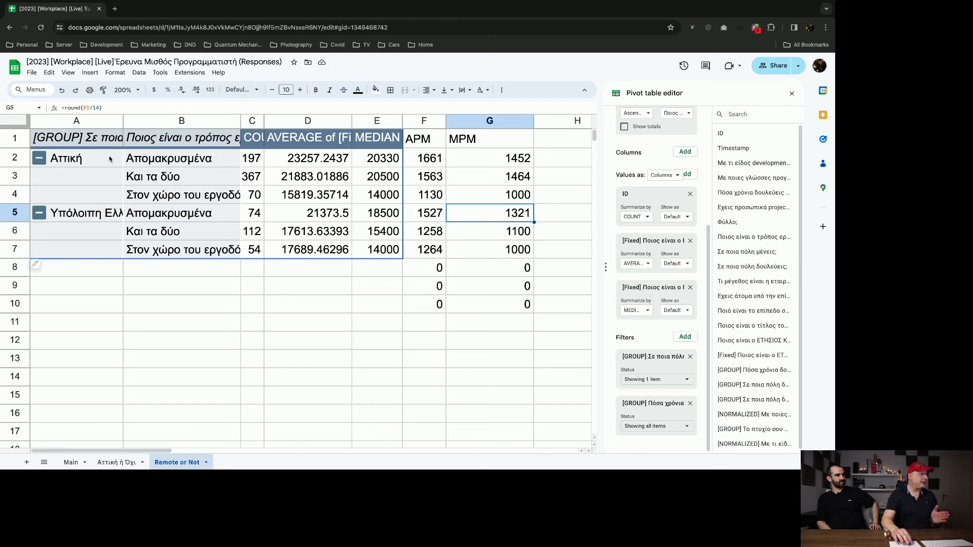
- Compare the median monthly salaries for remote work in Αττική and Υπόλοιπη Ελλάδα
left_click(145, 158)
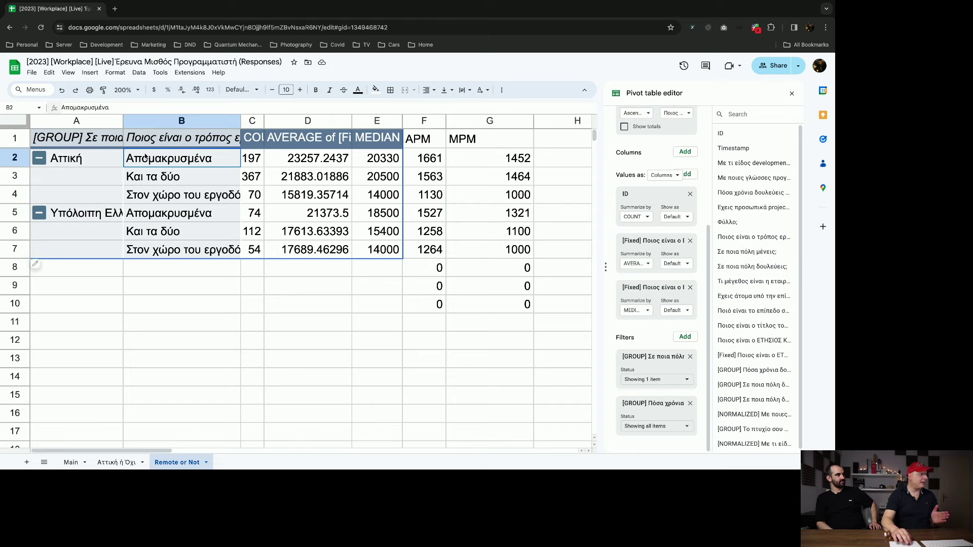
left_click(105, 162)
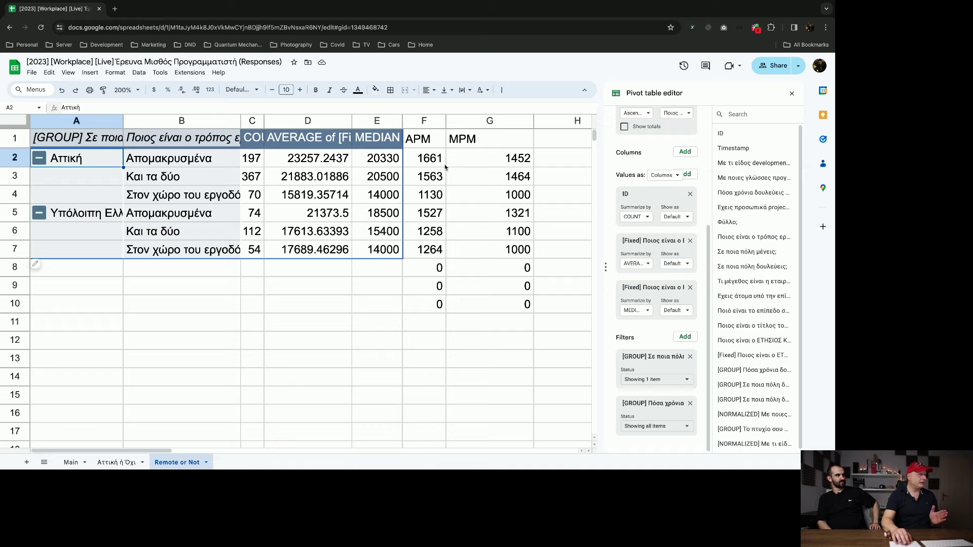
left_click(501, 167)
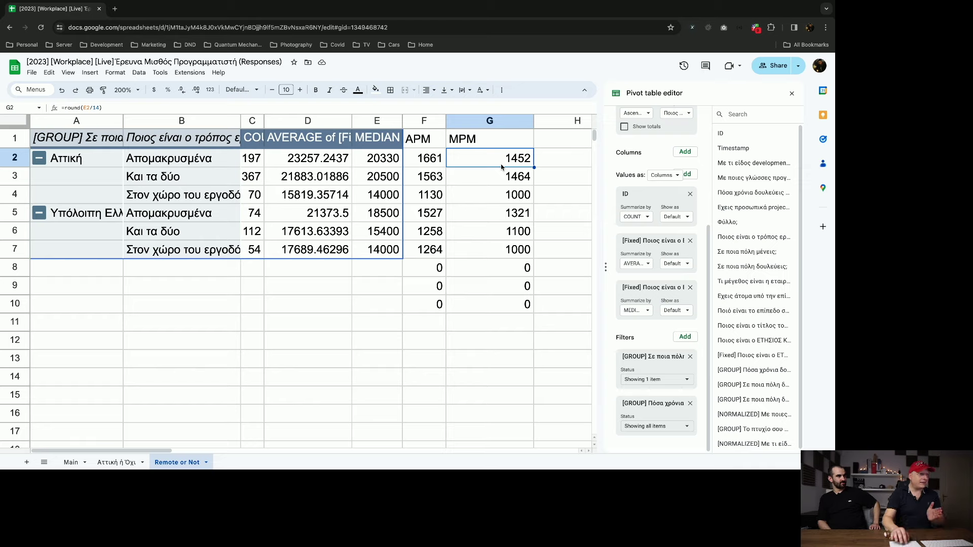
left_click(222, 213)
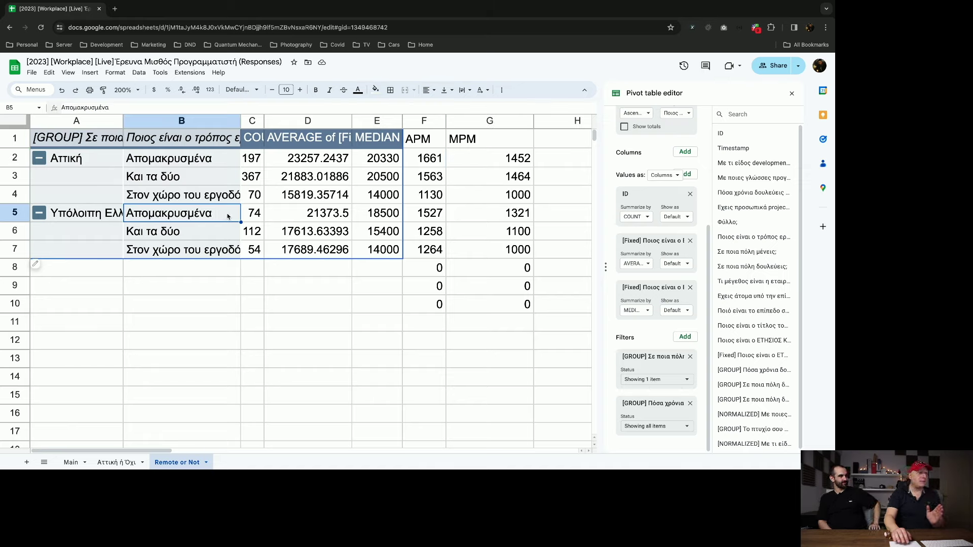
left_click(520, 160)
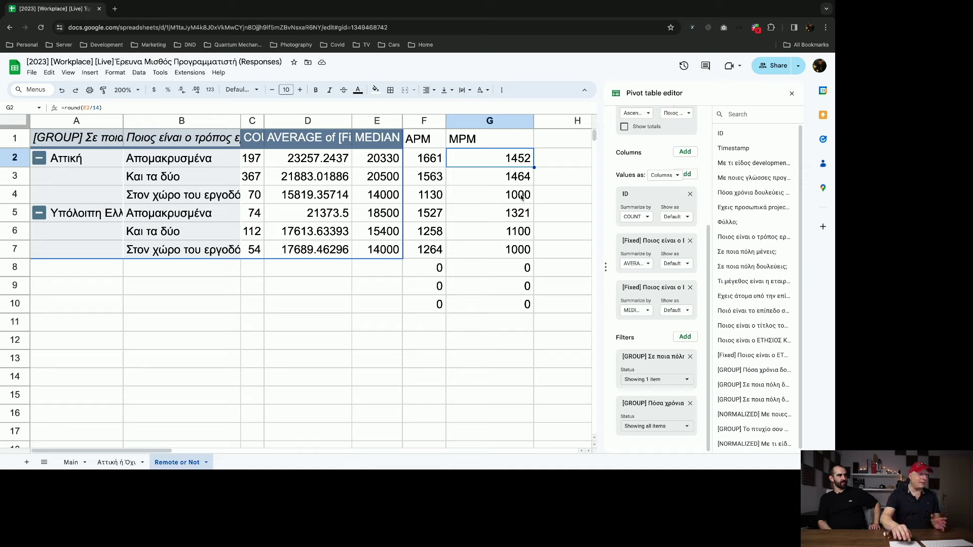
- Limit the "[GROUP] Πόσα χρόνια" pivot filter to the values 7, 8, 9 and 10+
left_click(663, 426)
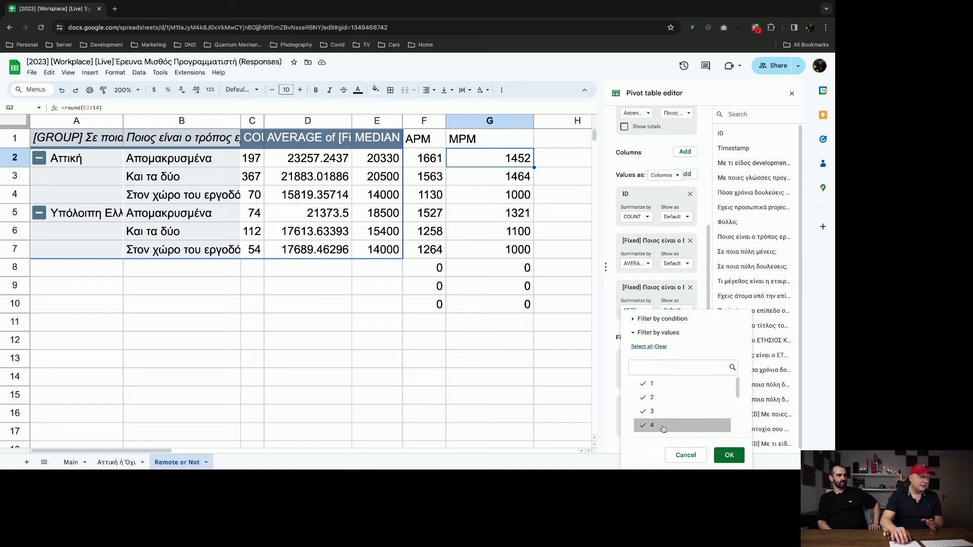
scroll(669, 400, "down", 1)
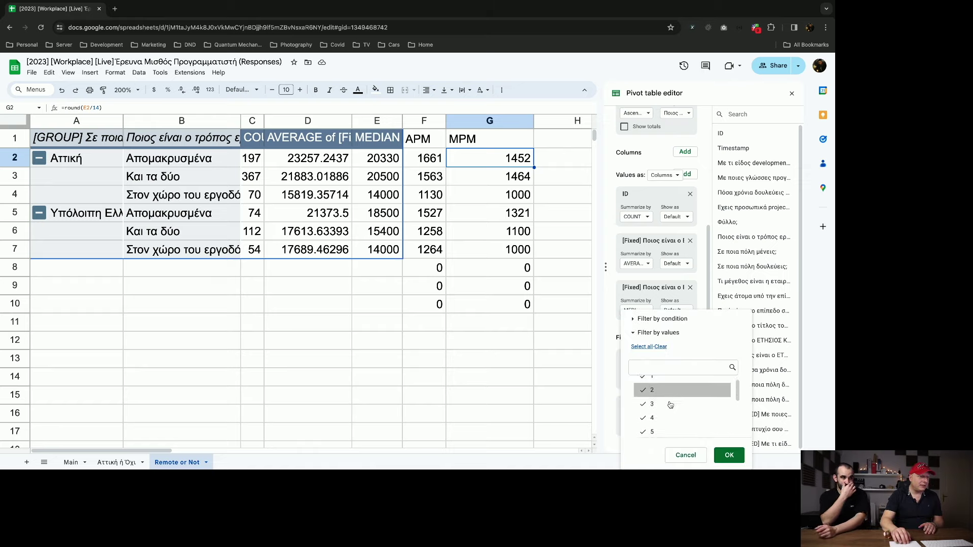
left_click(665, 352)
scroll(658, 400, "down", 3)
left_click(652, 381)
scroll(654, 405, "up", 2)
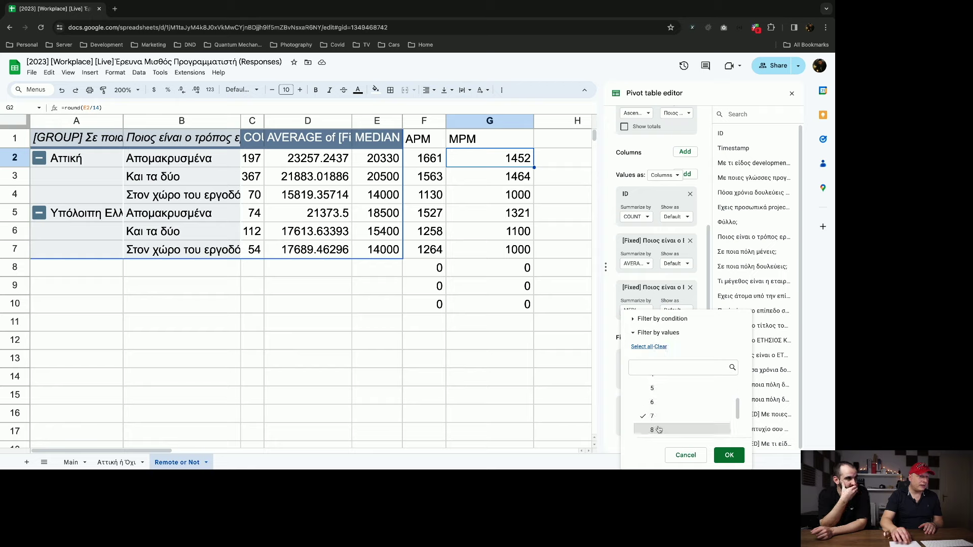
left_click(659, 430)
scroll(659, 430, "down", 1)
left_click(660, 430)
scroll(663, 429, "down", 1)
left_click(666, 432)
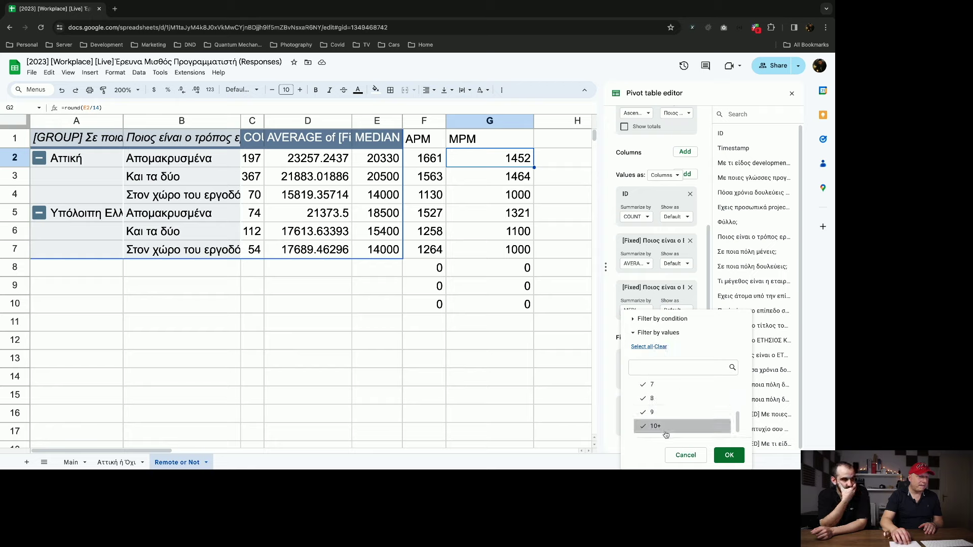
left_click(727, 454)
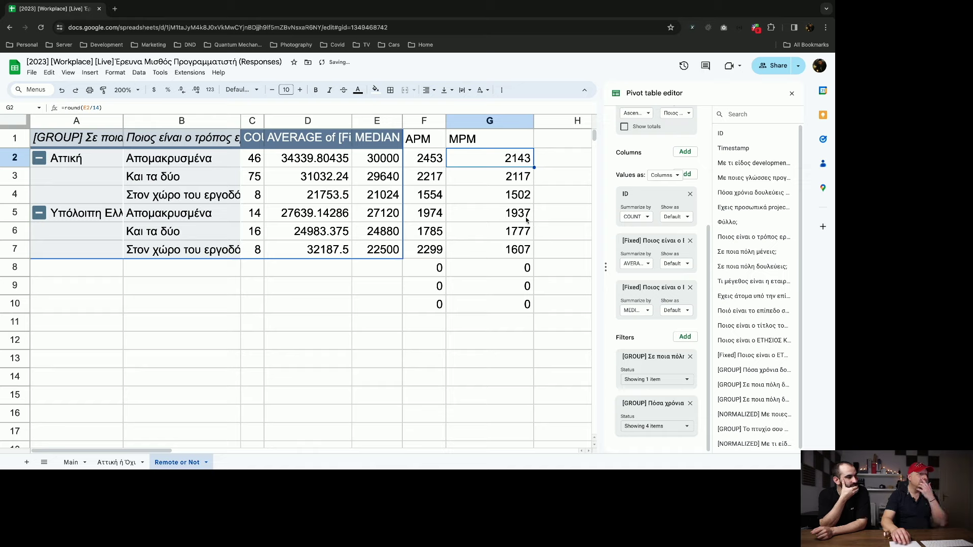
- Review the monthly average, monthly median and response count for remote work in Υπόλοιπη Ελλάδα against the Αττική count
left_click(506, 217)
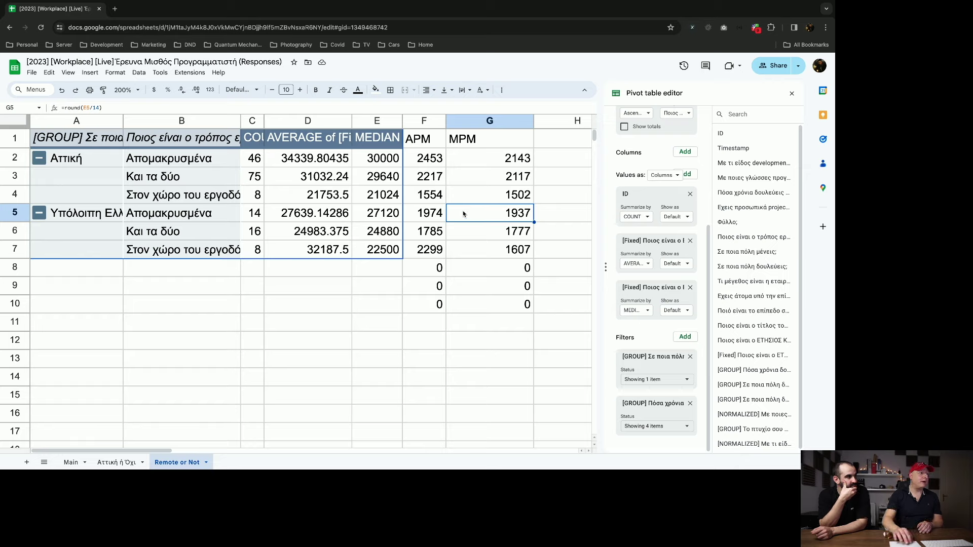
left_click(439, 216)
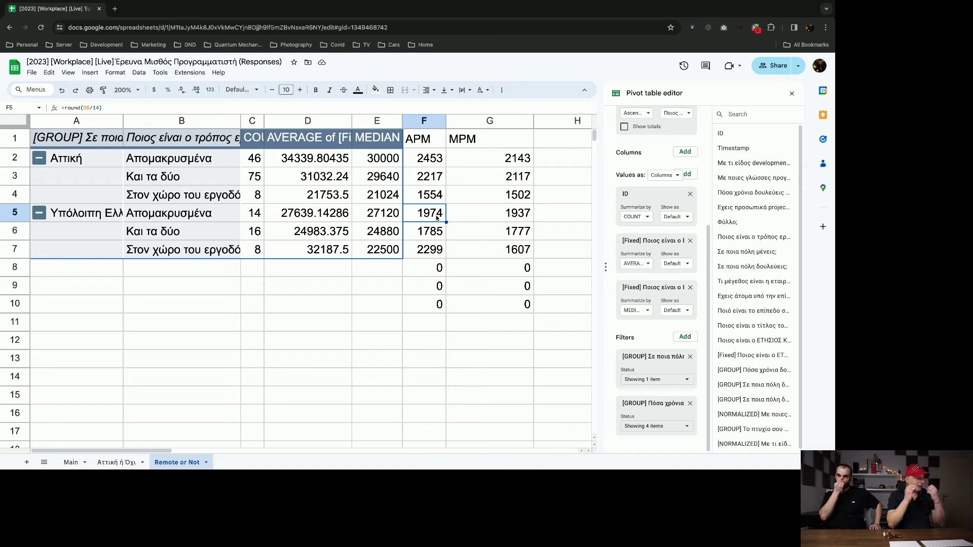
left_click(255, 213)
left_click(259, 166)
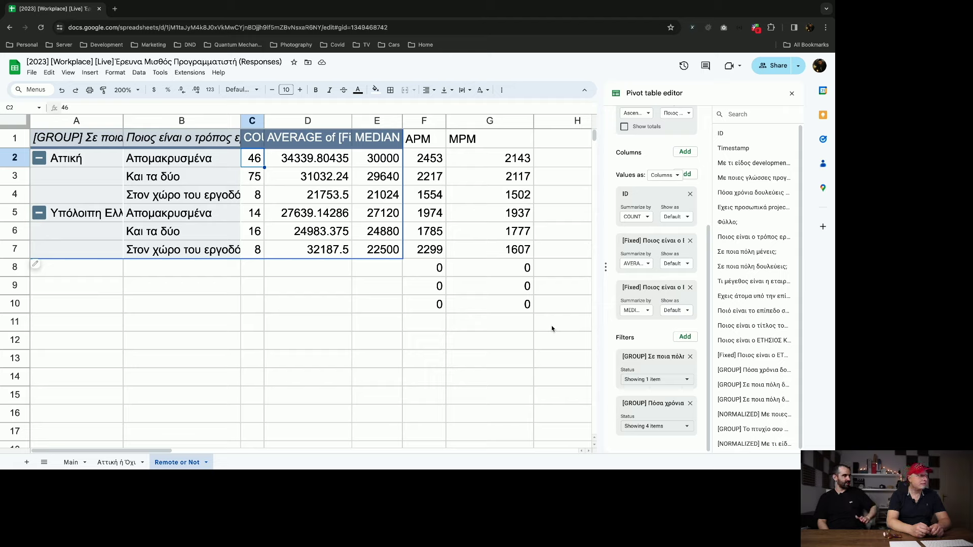
key("ctrl+z")
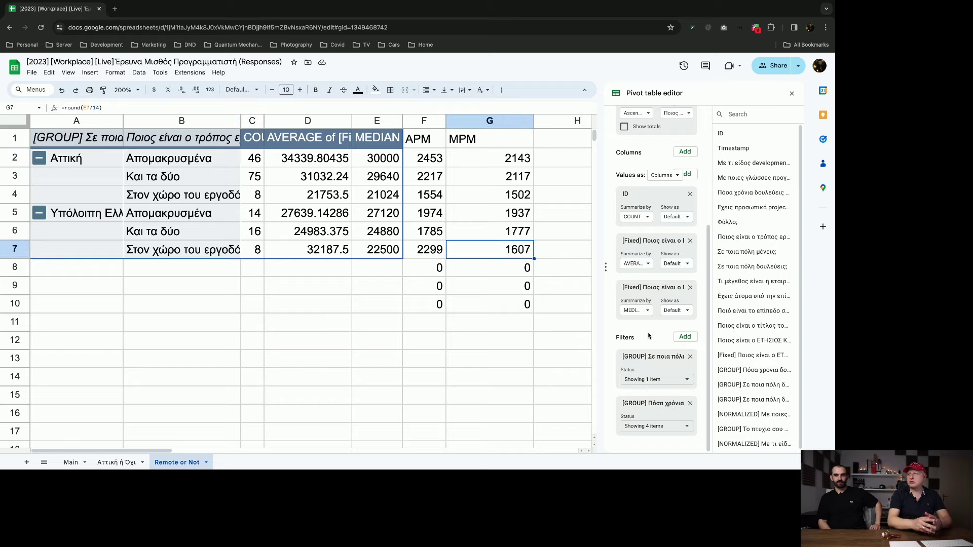